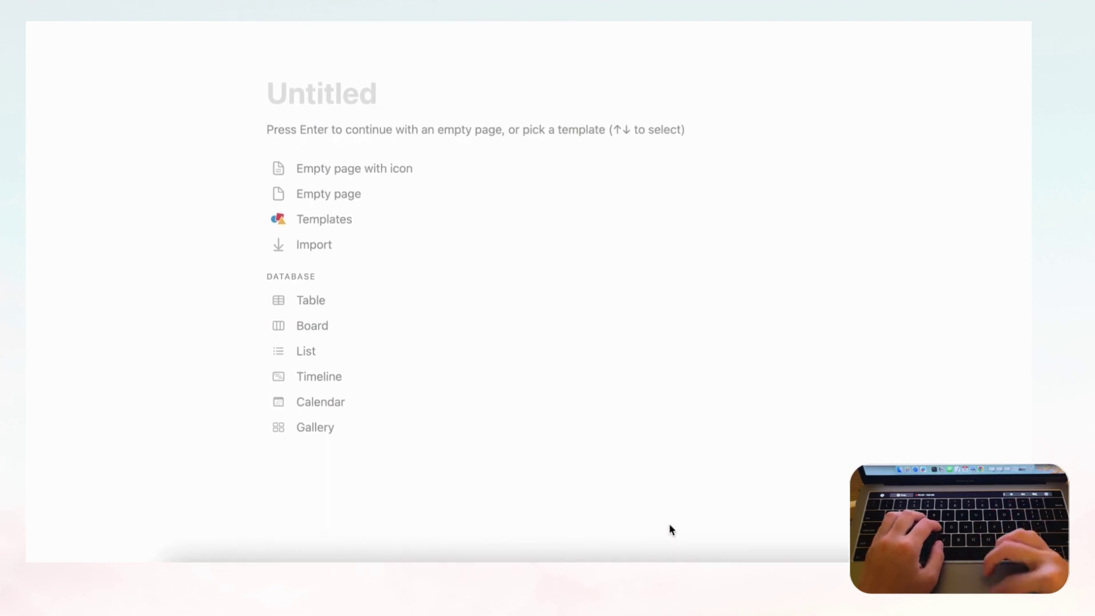
Title the new page "To-do List Notion Template"
{"action": "left_click", "coordinate": [307, 97]}
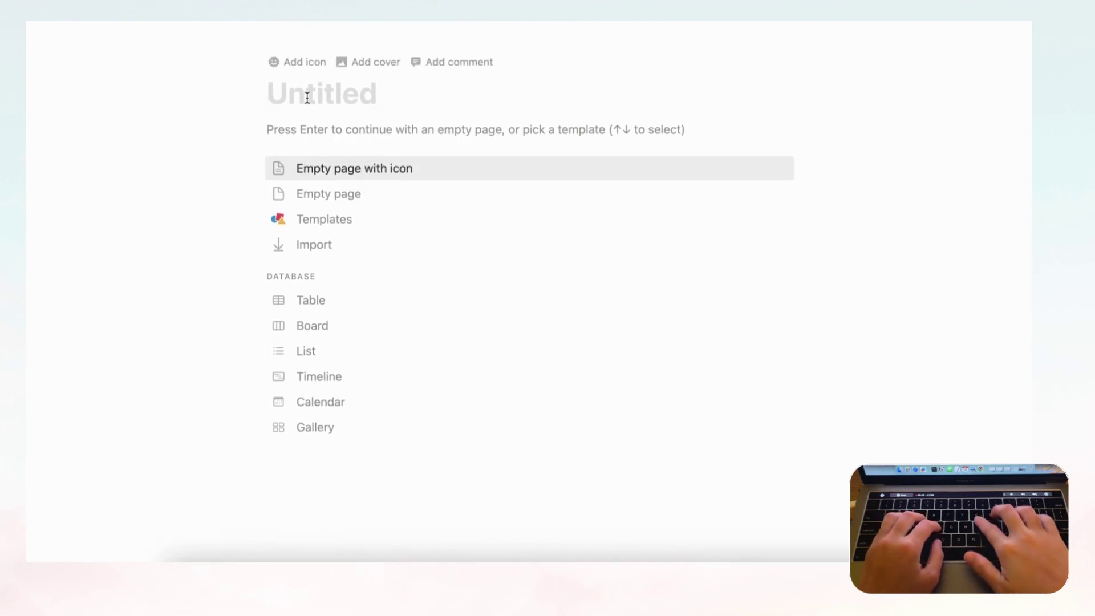
{"action": "type", "text": "To-"}
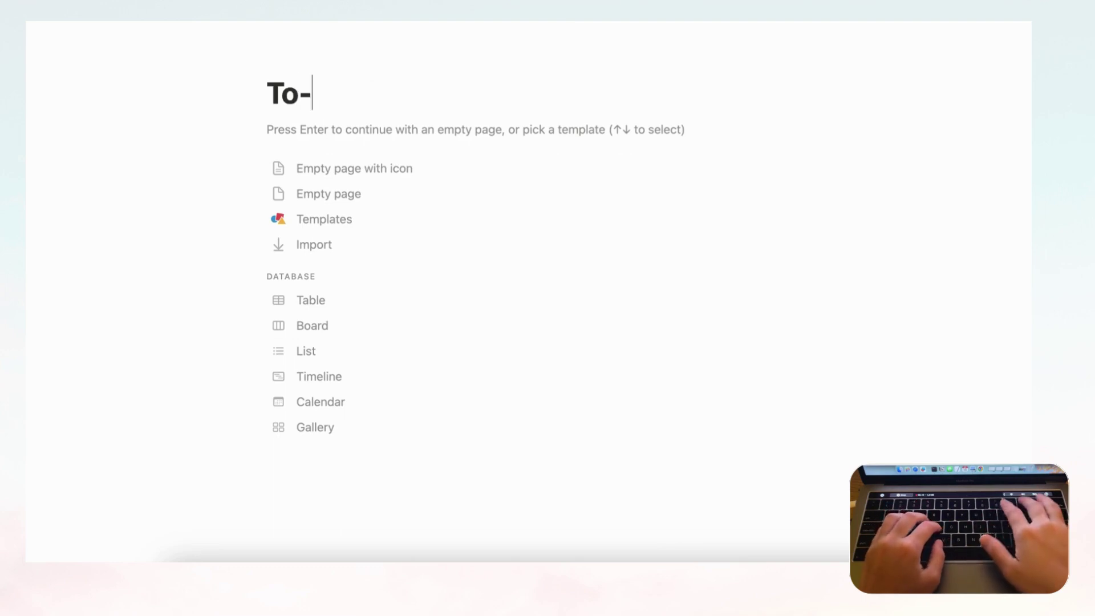
{"action": "type", "text": "do Li"}
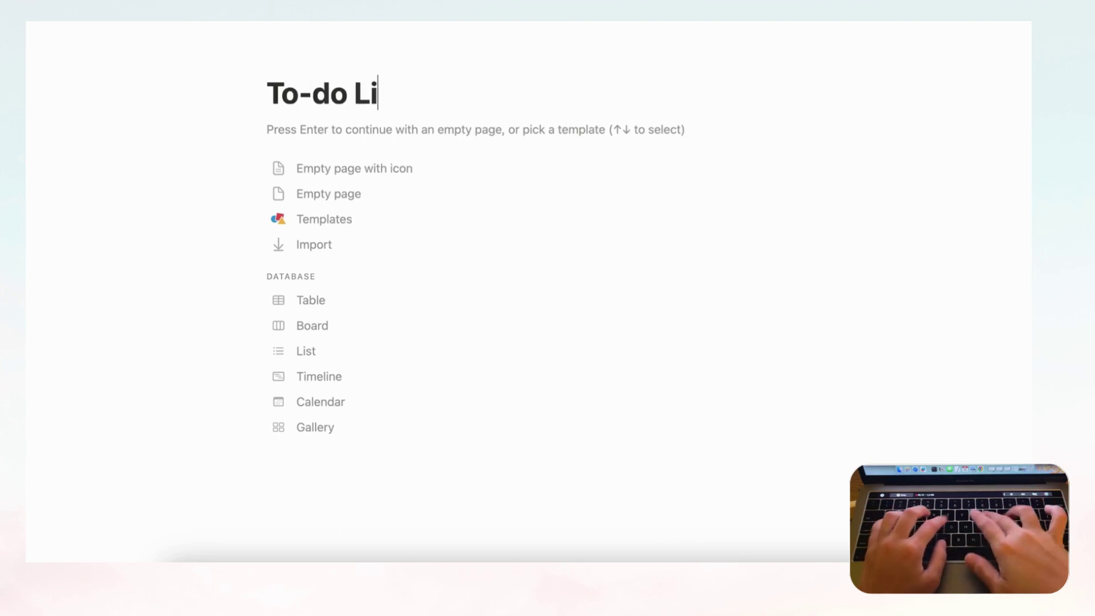
{"action": "type", "text": "st Notion"}
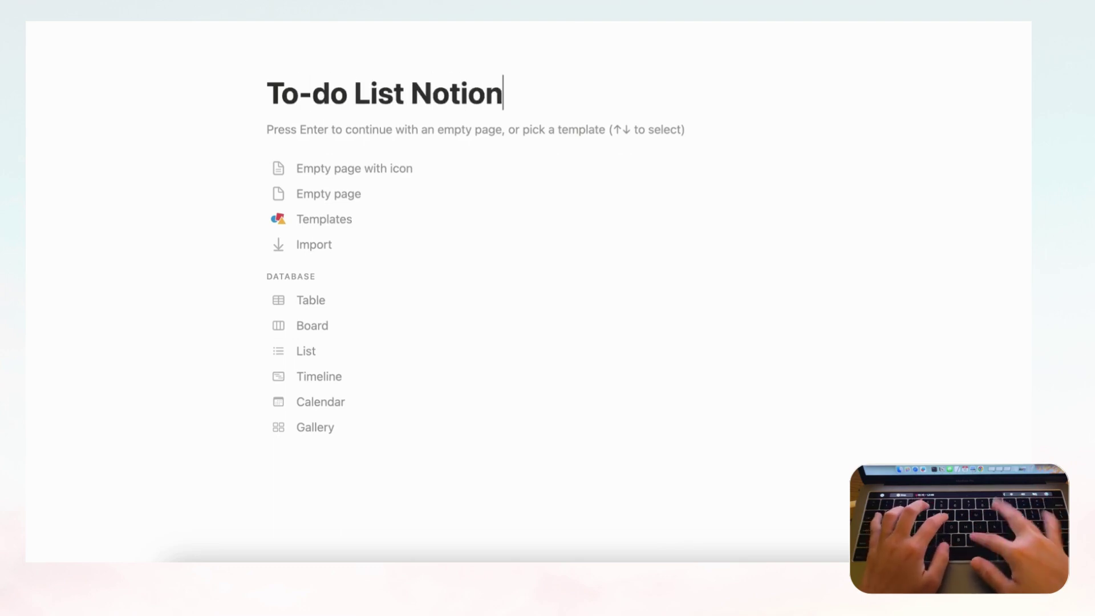
{"action": "type", "text": " Template"}
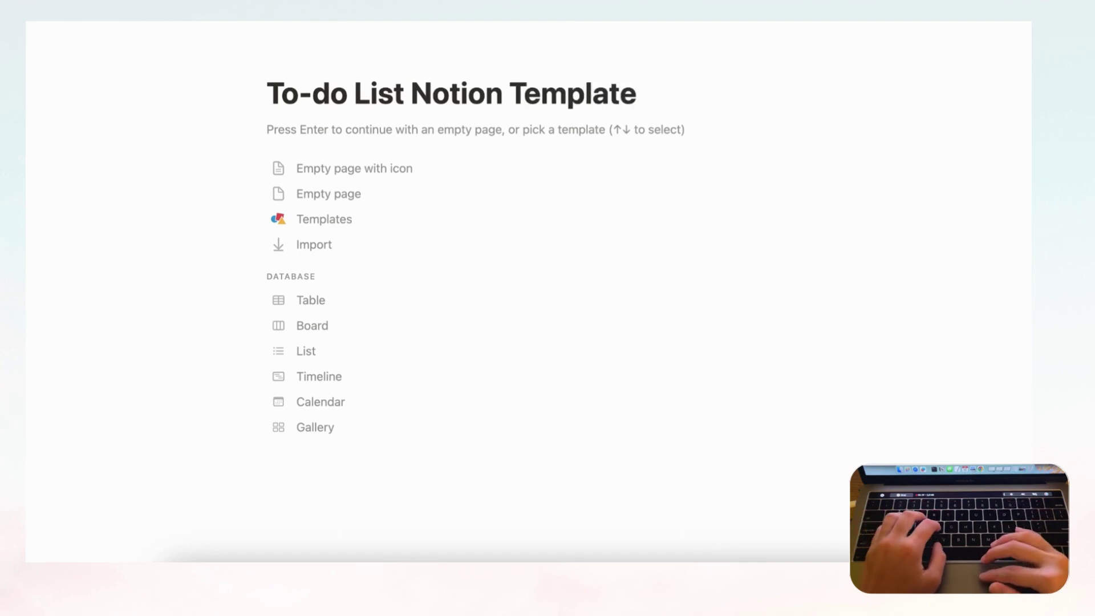
Give the page a checkbox icon from the built-in icon set, in light gray
{"action": "mouse_move", "coordinate": [302, 84]}
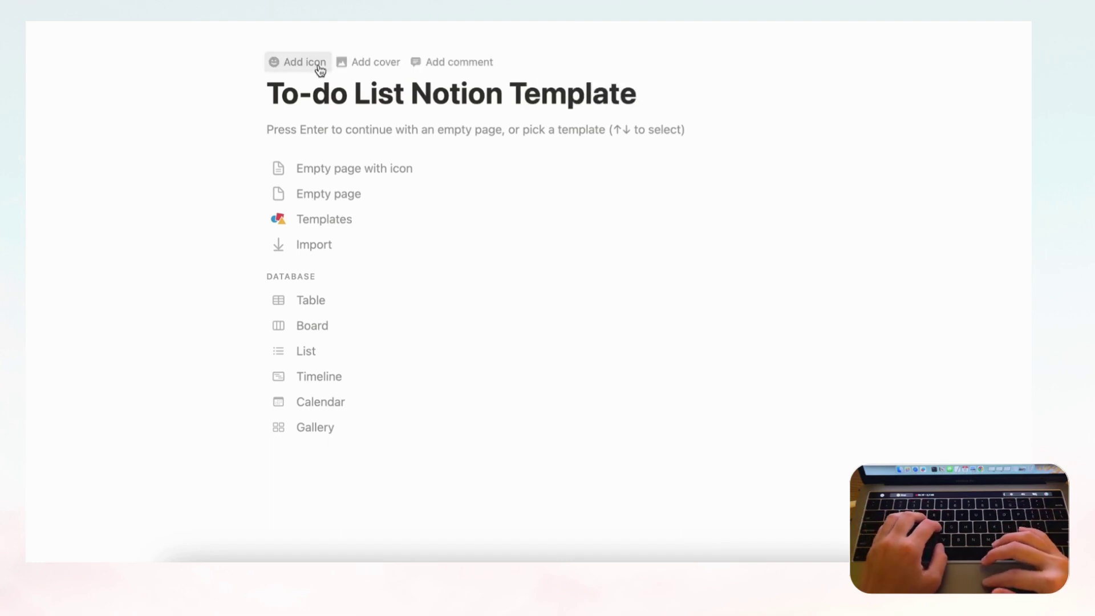
{"action": "left_click", "coordinate": [308, 67]}
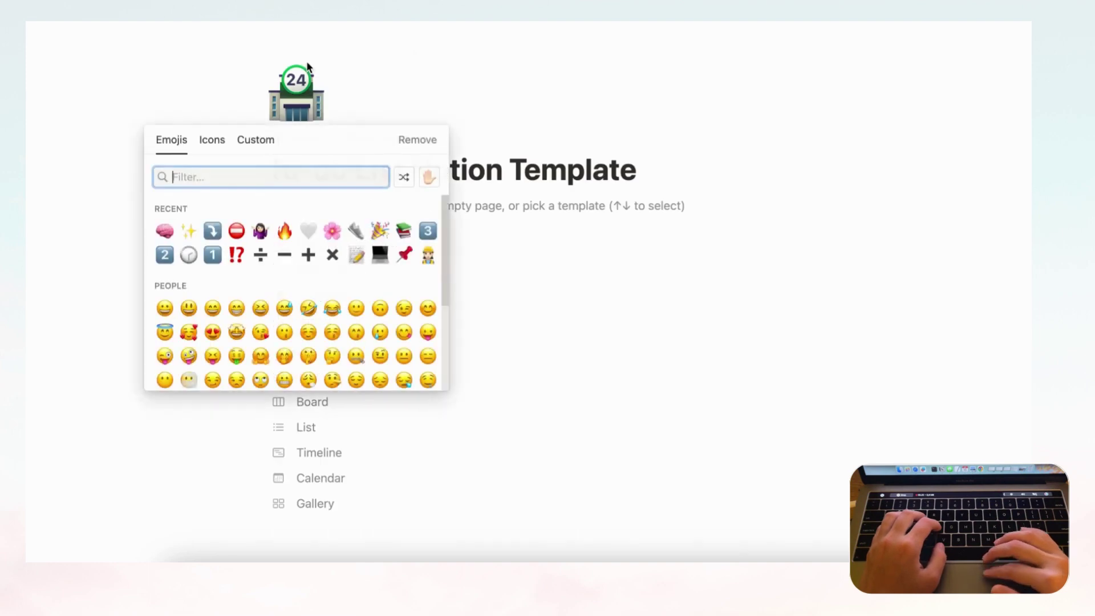
{"action": "left_click", "coordinate": [217, 140]}
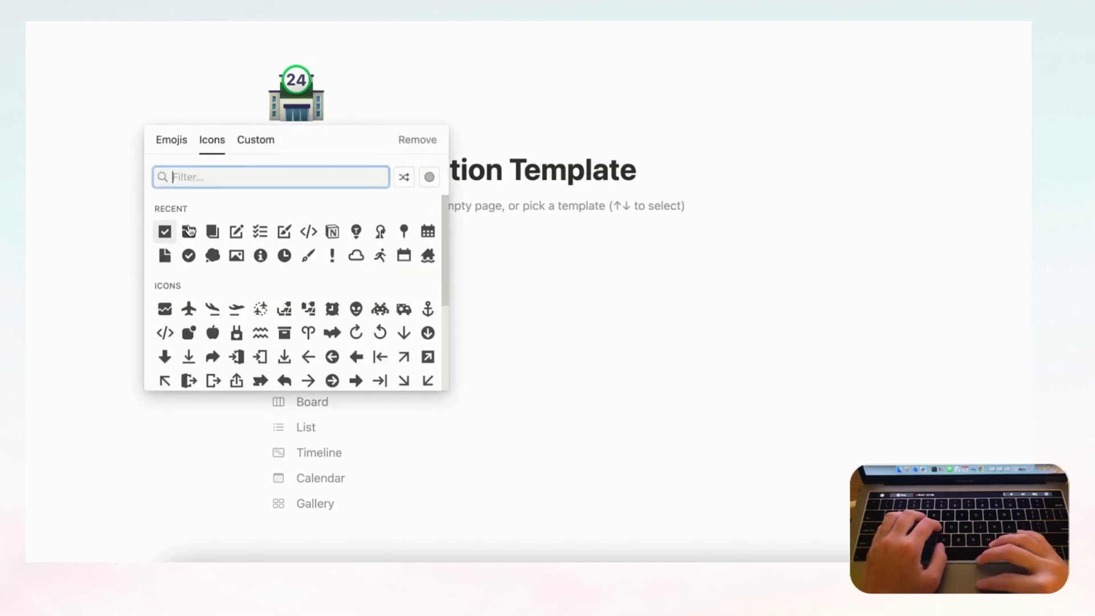
{"action": "mouse_move", "coordinate": [165, 237]}
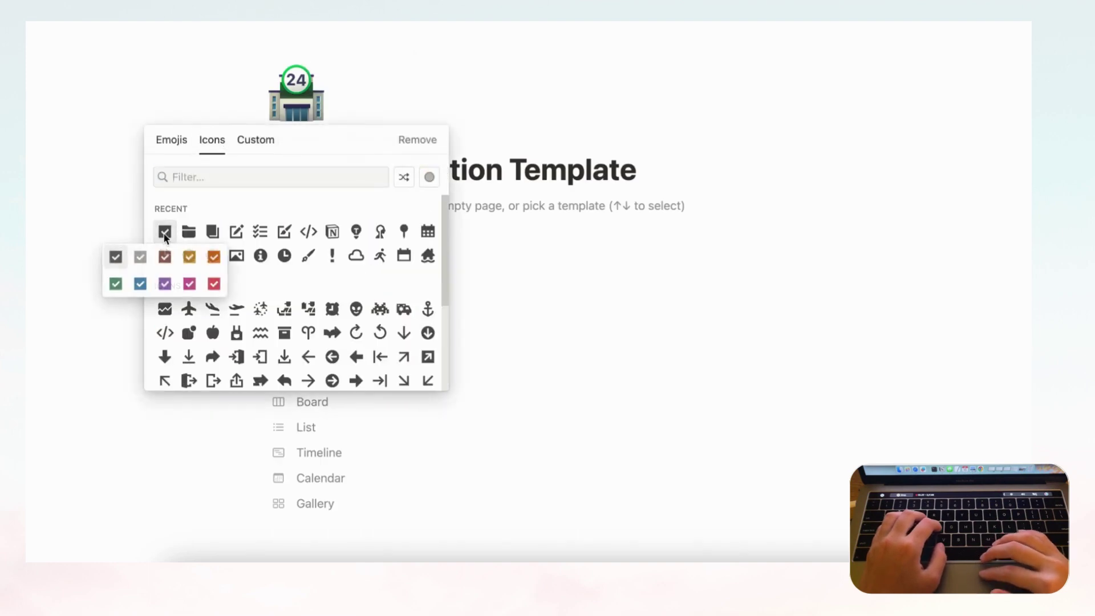
{"action": "left_click", "coordinate": [142, 257]}
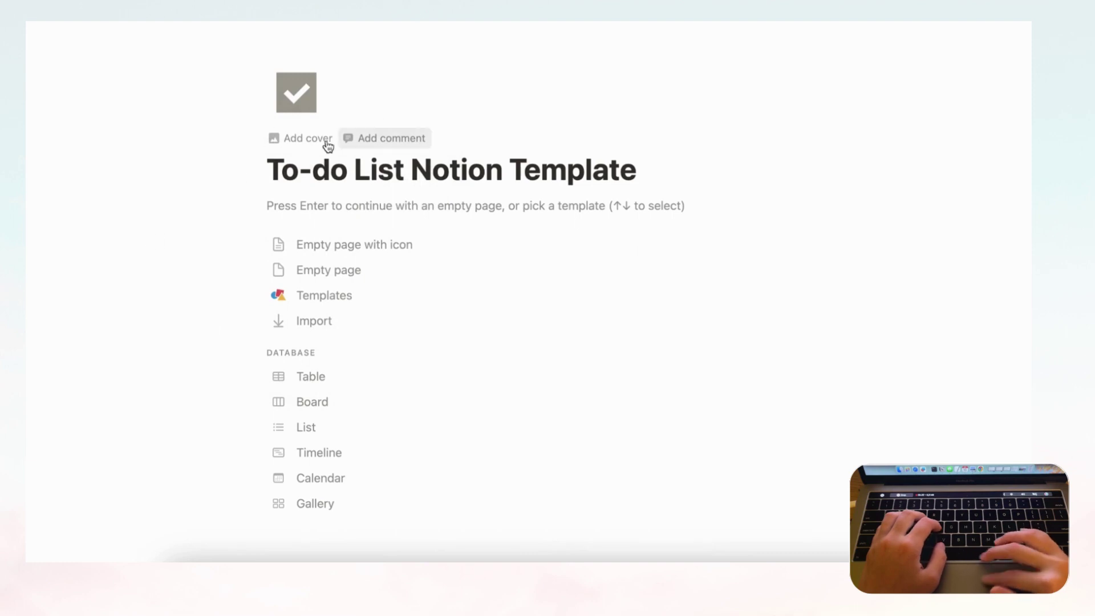
Add a page cover from Unsplash by searching for "sky" and choosing the pale pink sunset sky photo
{"action": "left_click", "coordinate": [304, 139]}
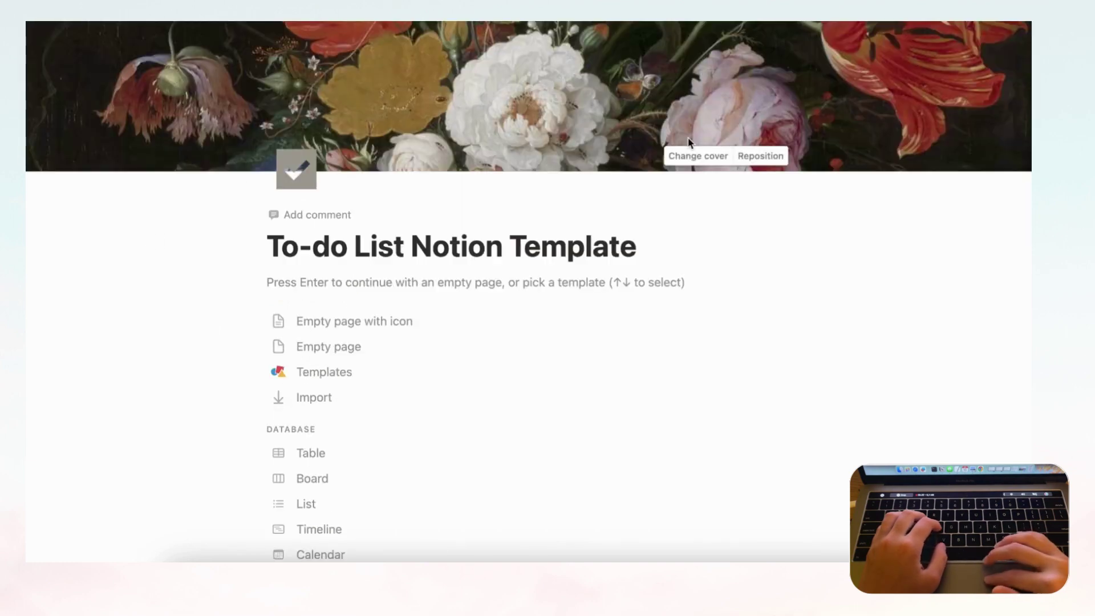
{"action": "left_click", "coordinate": [701, 157]}
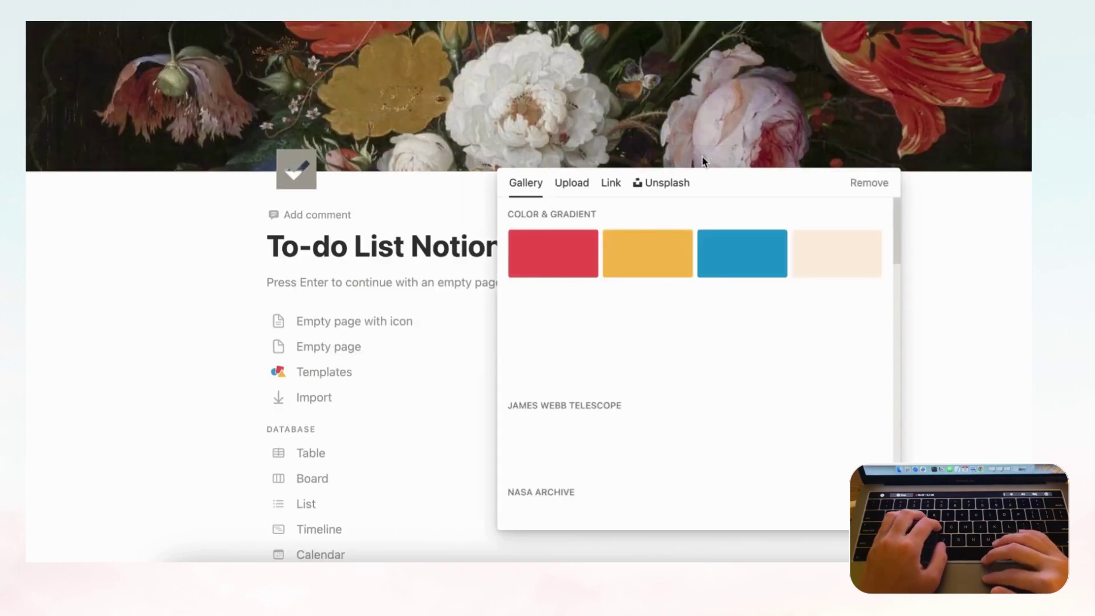
{"action": "left_click", "coordinate": [673, 187]}
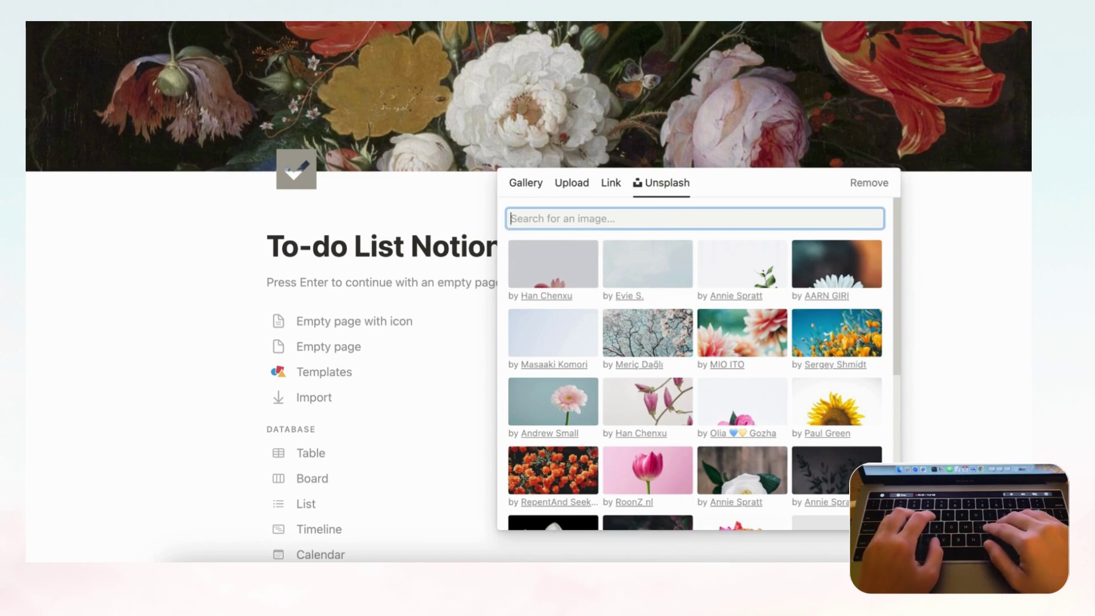
{"action": "type", "text": "sky"}
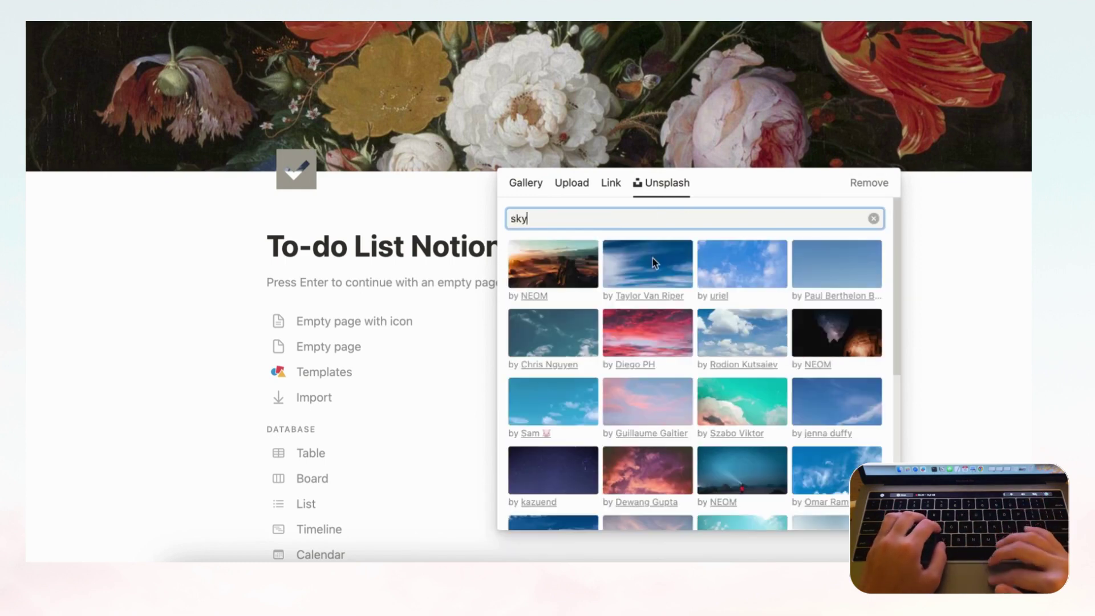
{"action": "scroll", "coordinate": [653, 258], "scroll_direction": "down", "scroll_amount": 5}
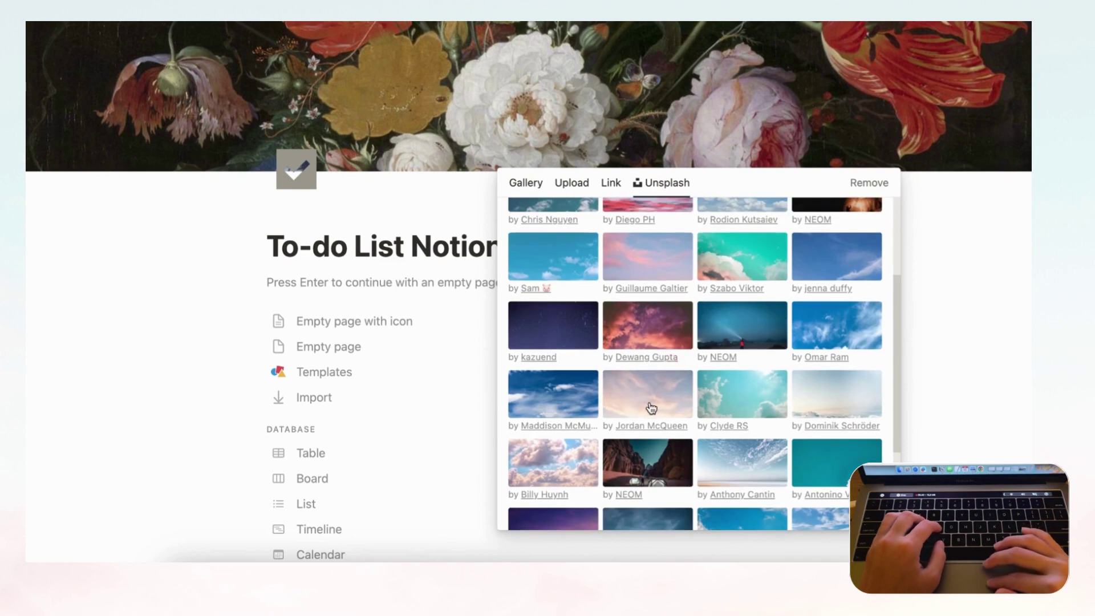
{"action": "left_click", "coordinate": [646, 408]}
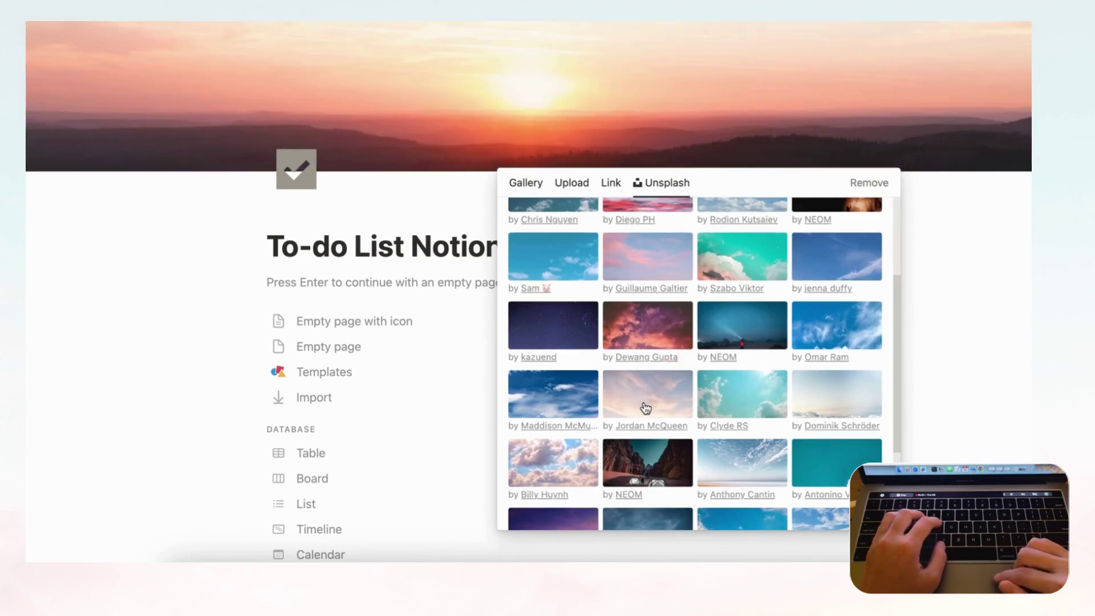
{"action": "left_click", "coordinate": [648, 105]}
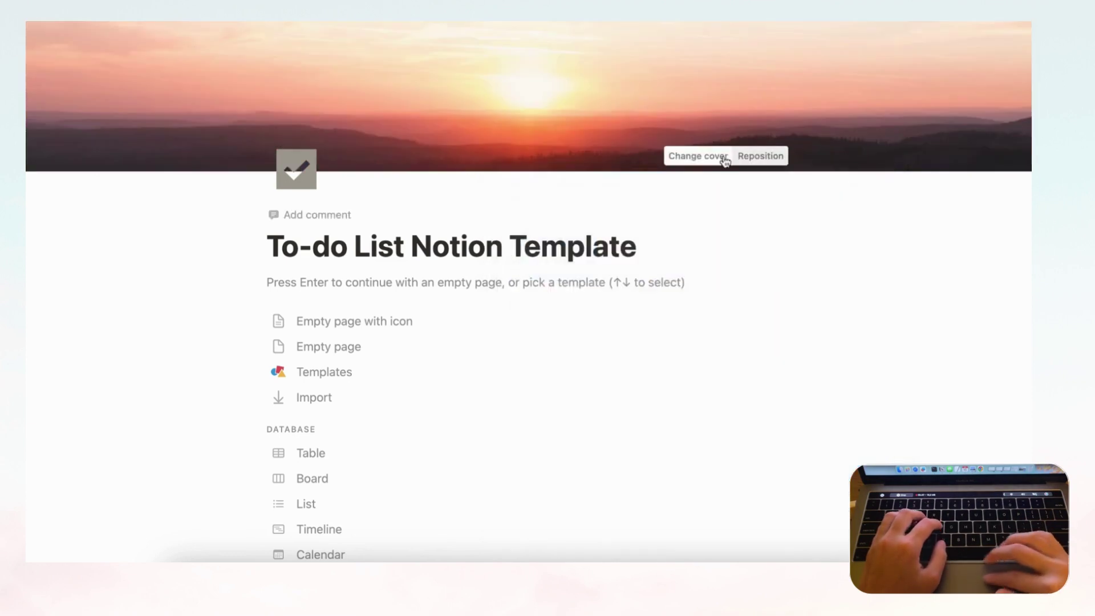
Reposition the cover image so only the pale upper sky shows, and save the position
{"action": "left_click", "coordinate": [761, 155]}
{"action": "left_click_drag", "start_coordinate": [694, 66], "coordinate": [699, 220]}
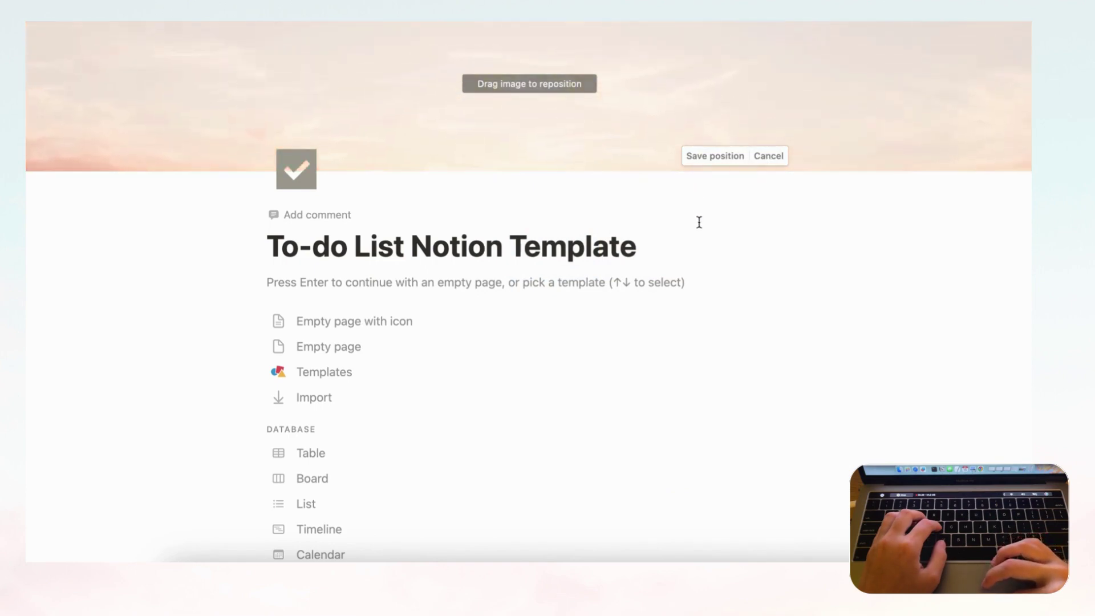
{"action": "left_click", "coordinate": [721, 158]}
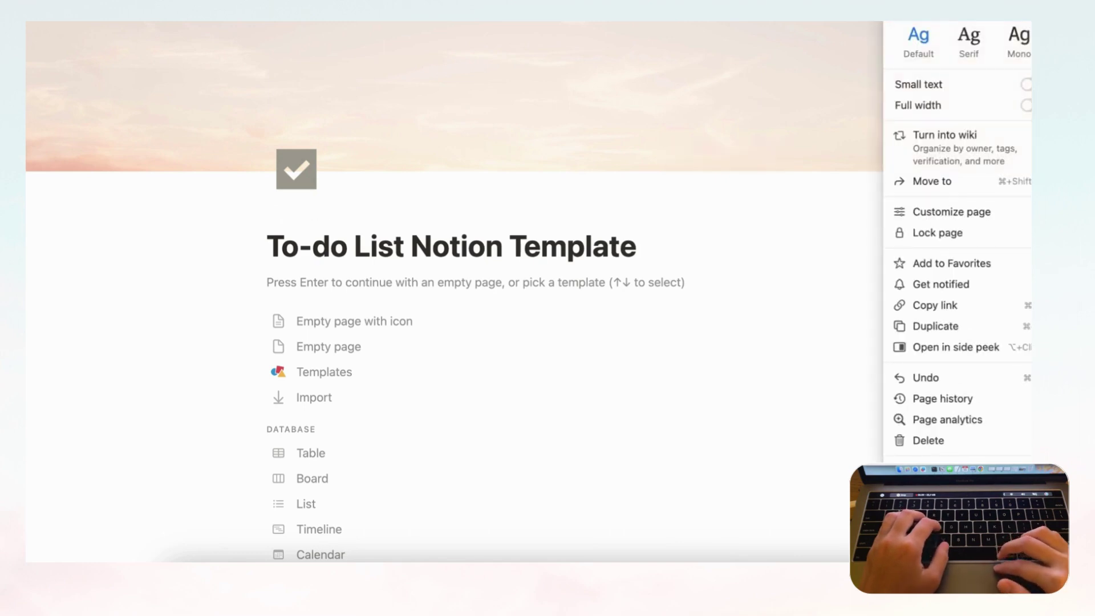
Turn on small text and full width for the page
{"action": "left_click", "coordinate": [1026, 84]}
{"action": "left_click", "coordinate": [1027, 106]}
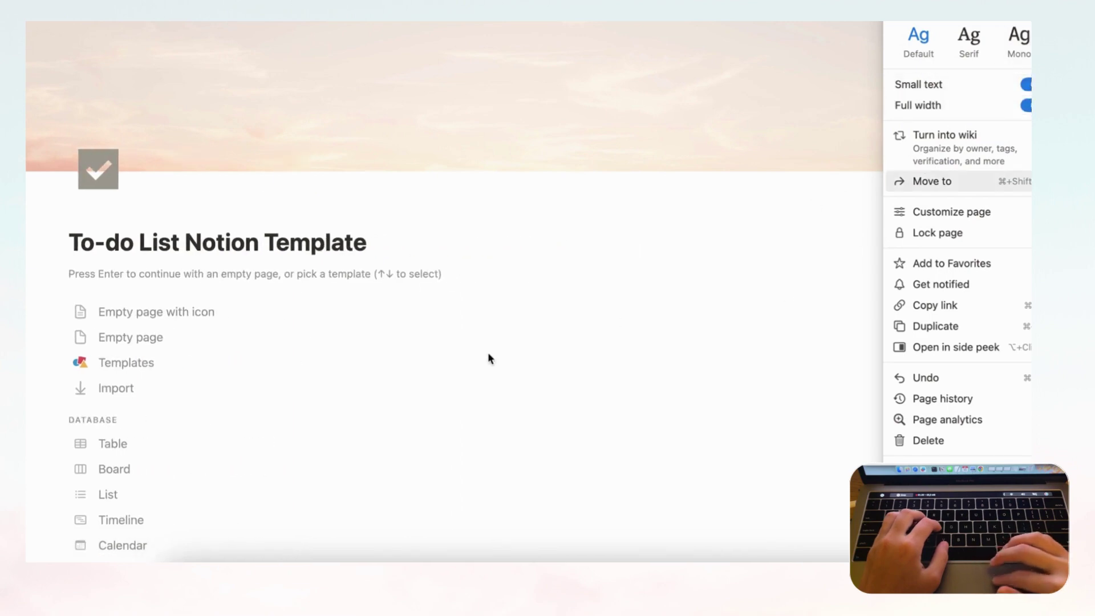
{"action": "left_click", "coordinate": [185, 277]}
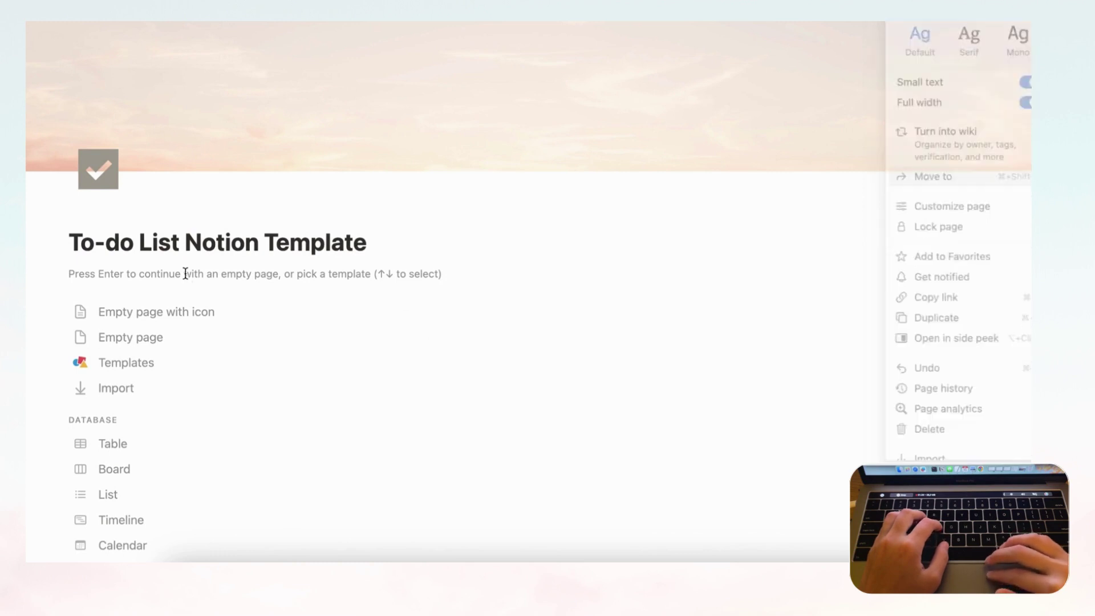
Start the page body as an empty page with icon and insert a 2 columns block
{"action": "left_click", "coordinate": [145, 316]}
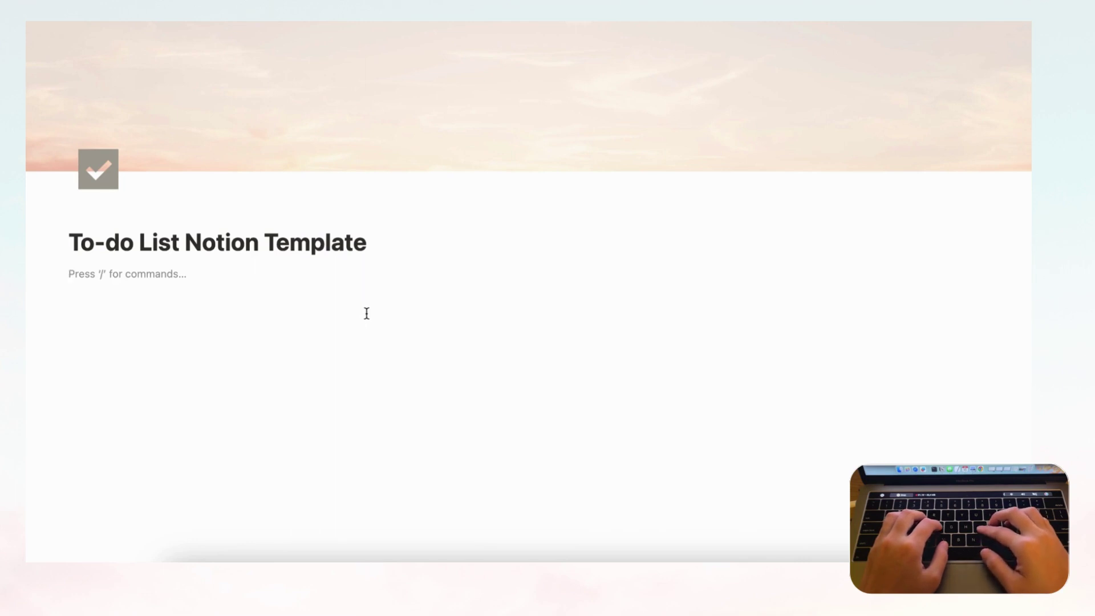
{"action": "type", "text": "/col"}
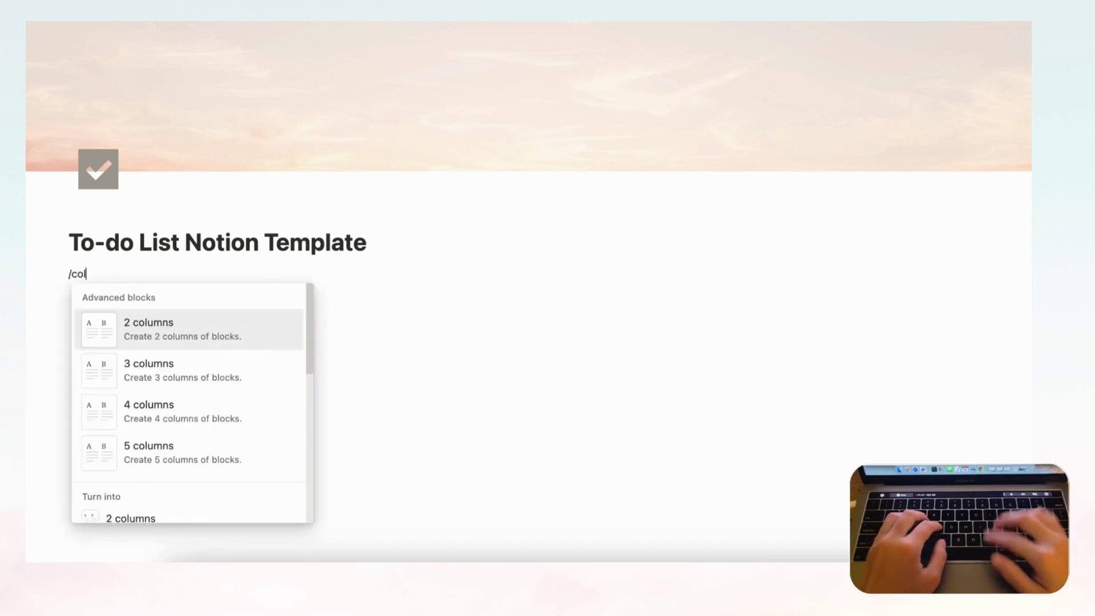
{"action": "left_click", "coordinate": [223, 328]}
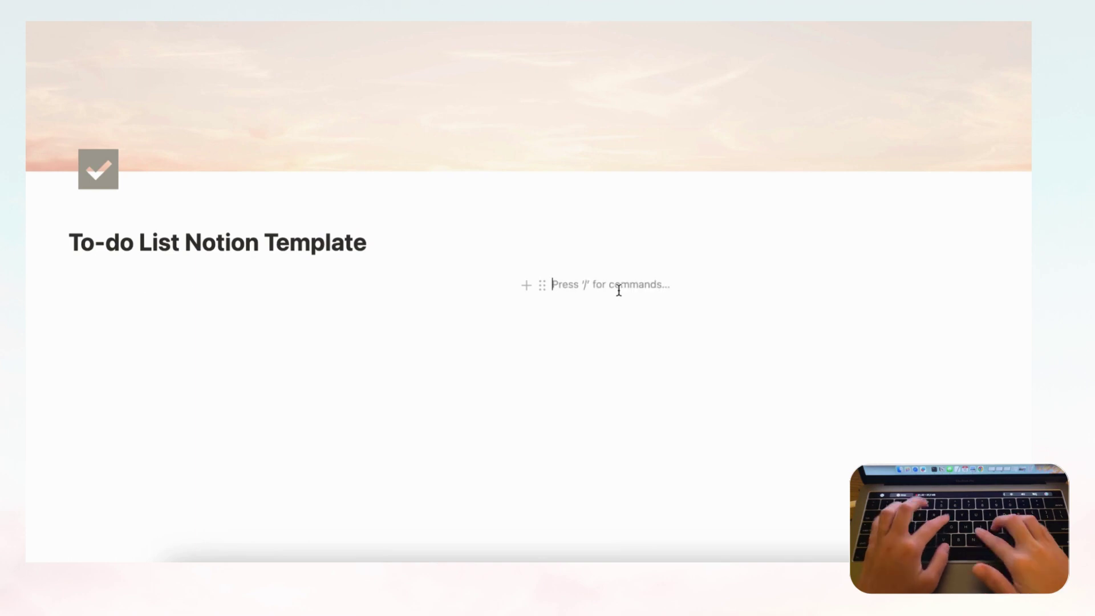
Label the right column "Task Database" and the left one "Quick To-do", and narrow the left column to about a quarter of the page width
{"action": "type", "text": "Task Da"}
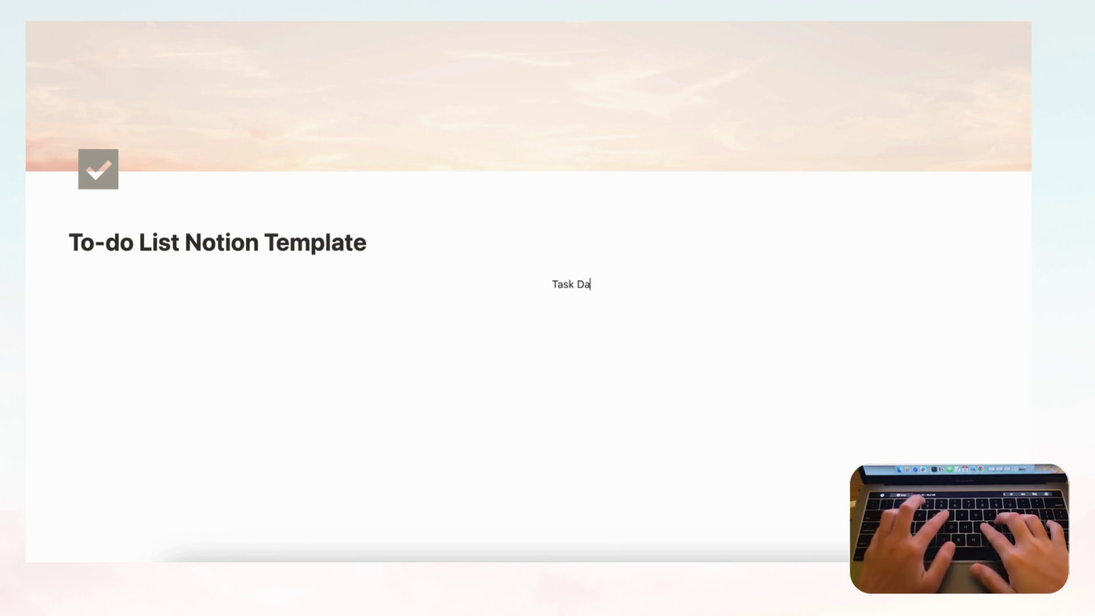
{"action": "type", "text": "tabase"}
{"action": "left_click", "coordinate": [194, 281]}
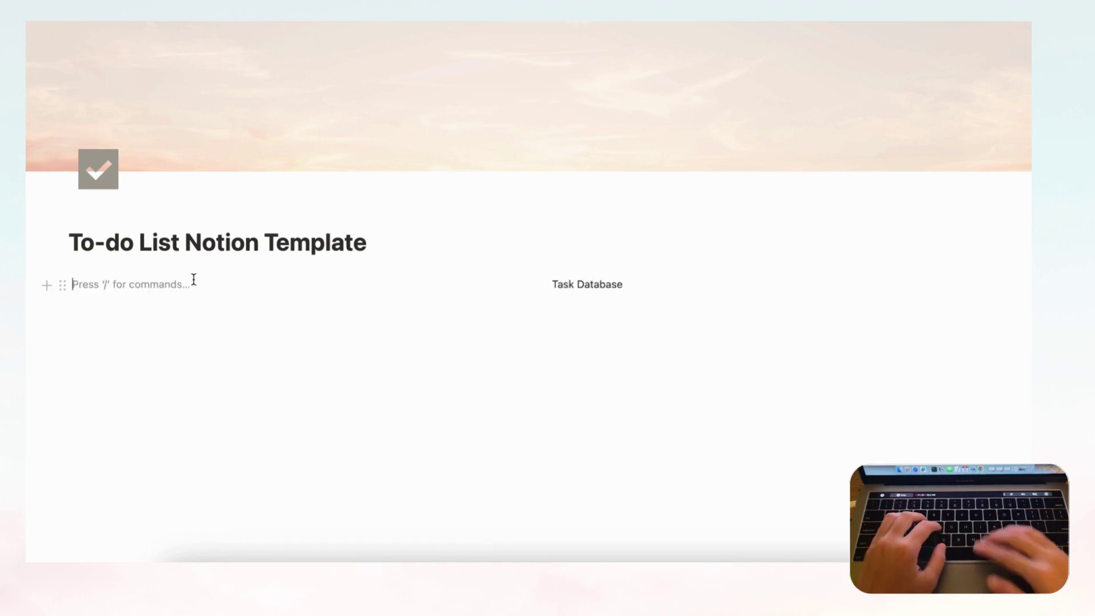
{"action": "type", "text": "Quick "}
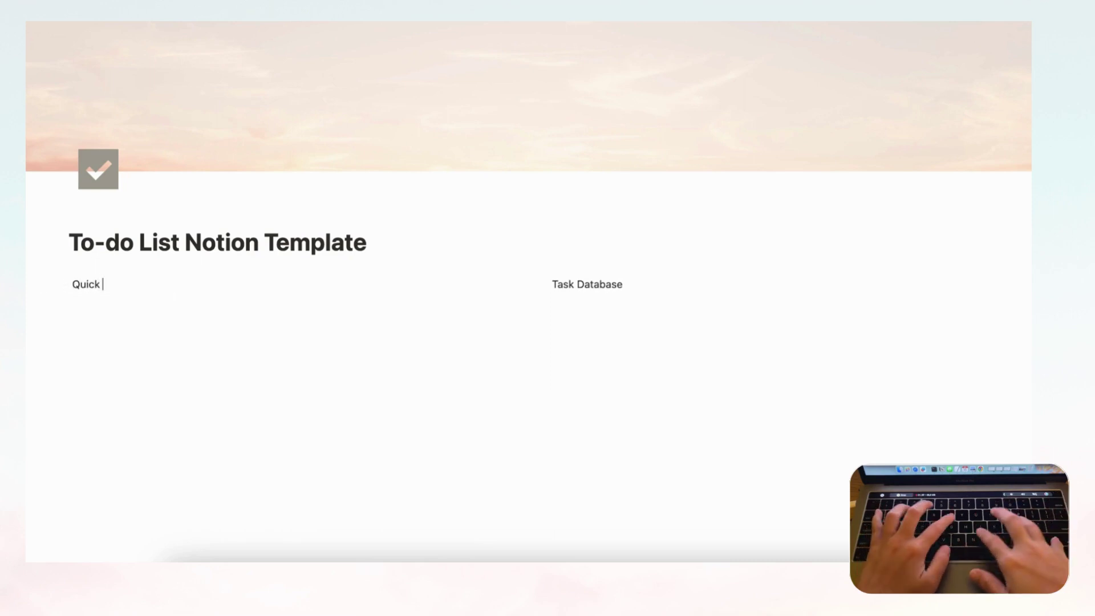
{"action": "type", "text": "To-do"}
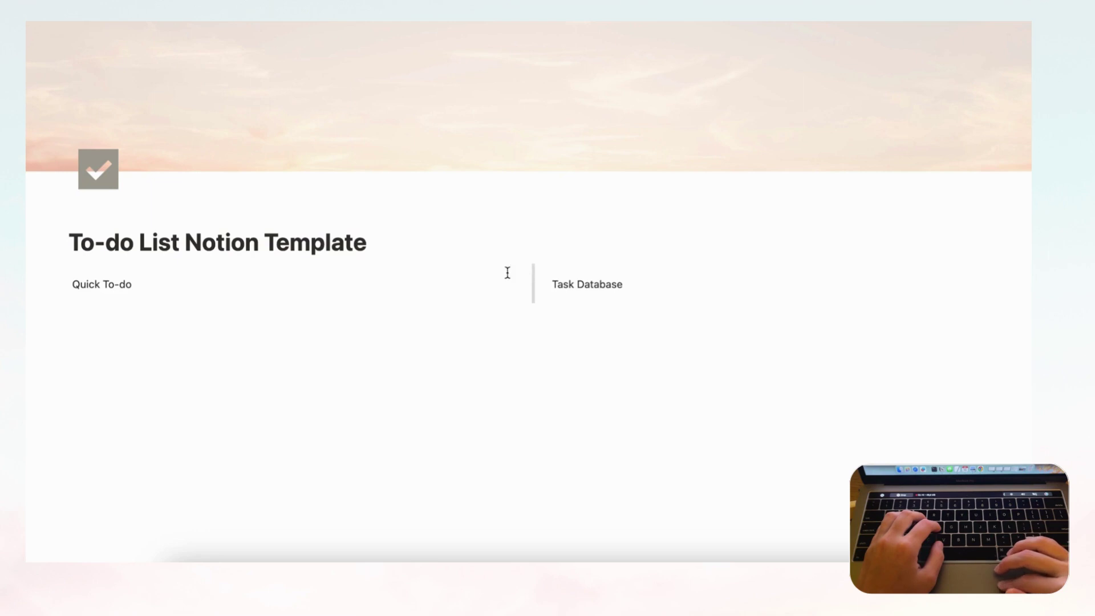
{"action": "left_click_drag", "start_coordinate": [534, 273], "coordinate": [286, 291]}
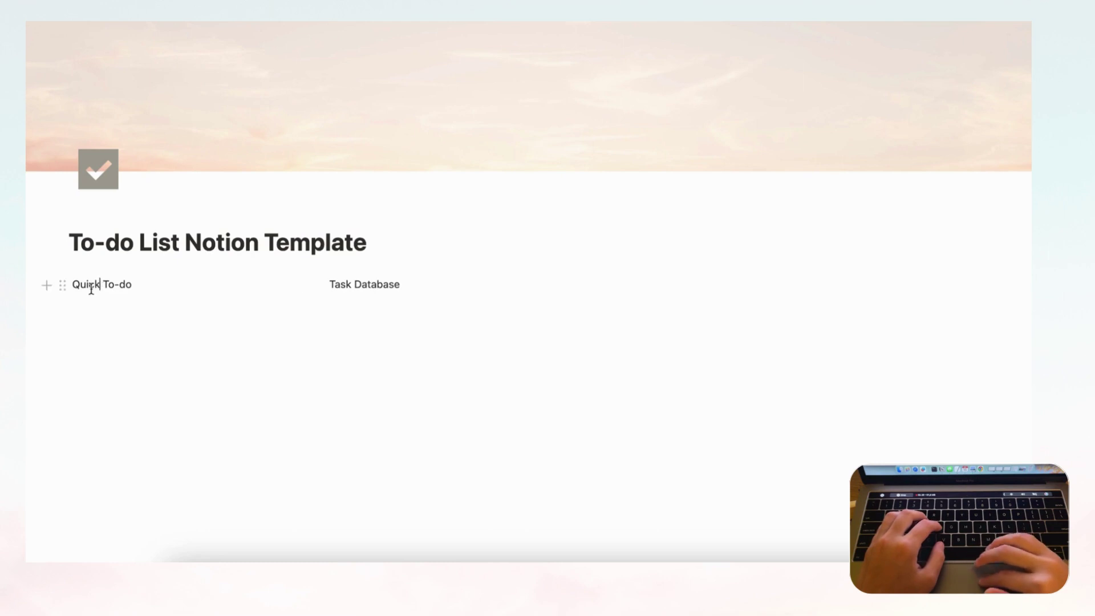
Turn both column labels, "Quick To-do" and "Task Database", into Heading 3
{"action": "left_click", "coordinate": [60, 284]}
{"action": "mouse_move", "coordinate": [162, 234]}
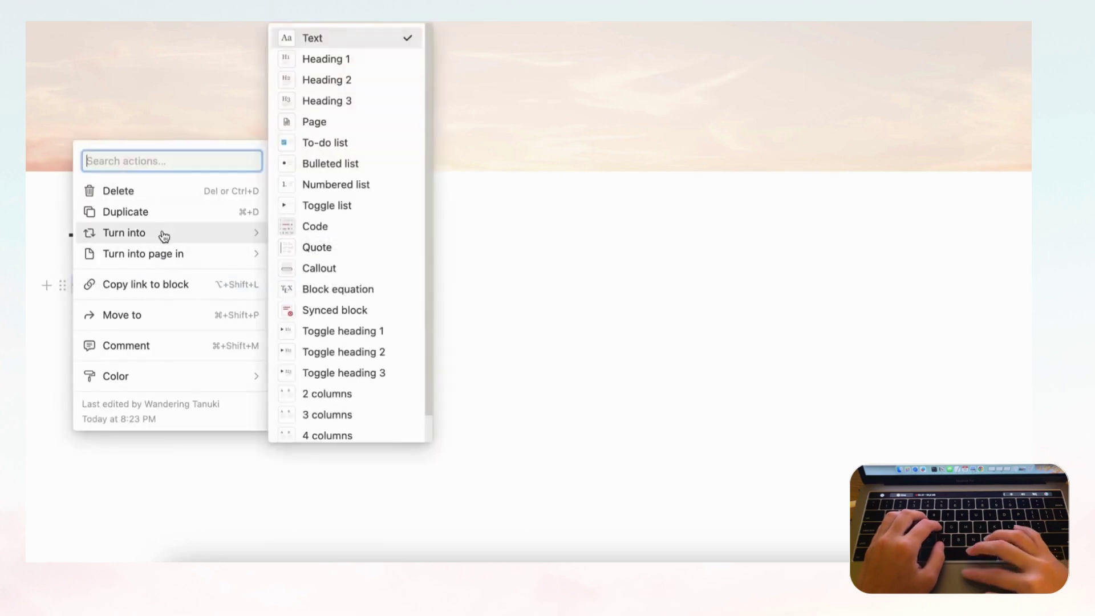
{"action": "left_click", "coordinate": [374, 100]}
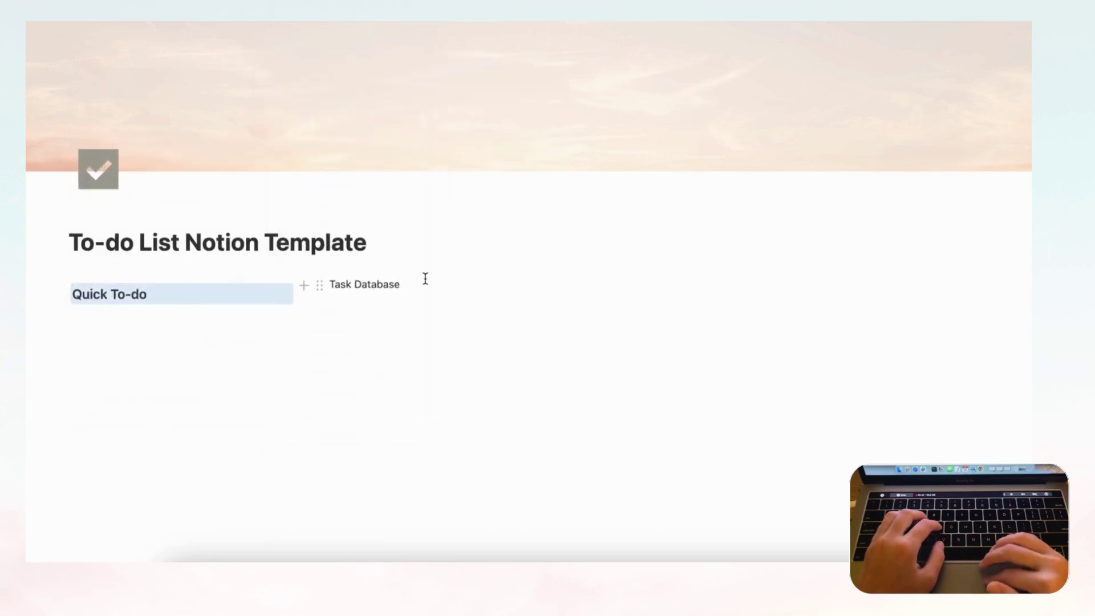
{"action": "left_click", "coordinate": [321, 284]}
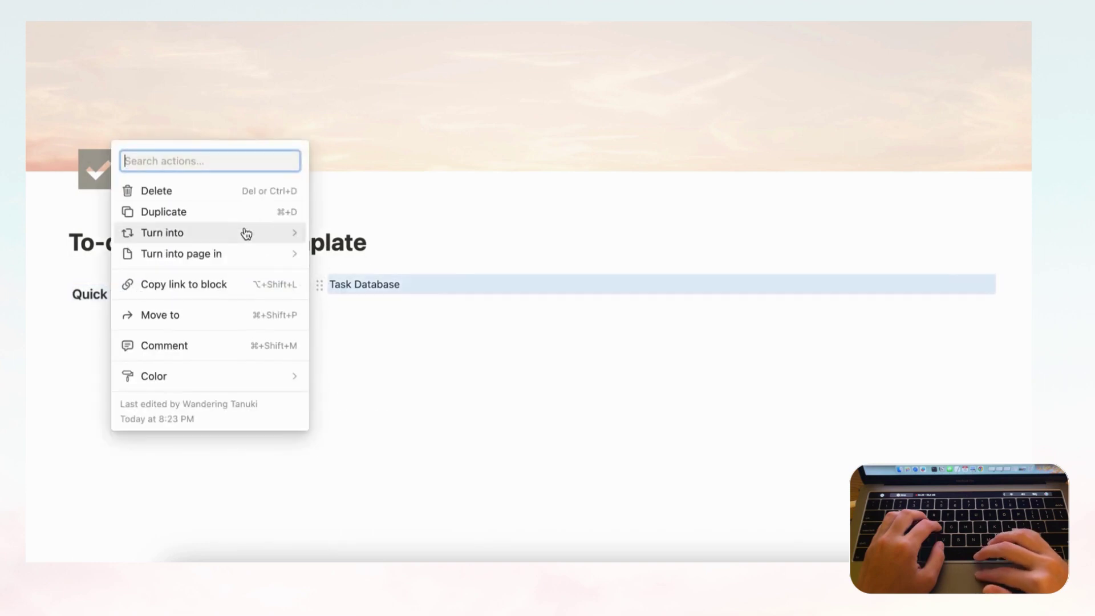
{"action": "mouse_move", "coordinate": [245, 233]}
{"action": "left_click", "coordinate": [395, 107]}
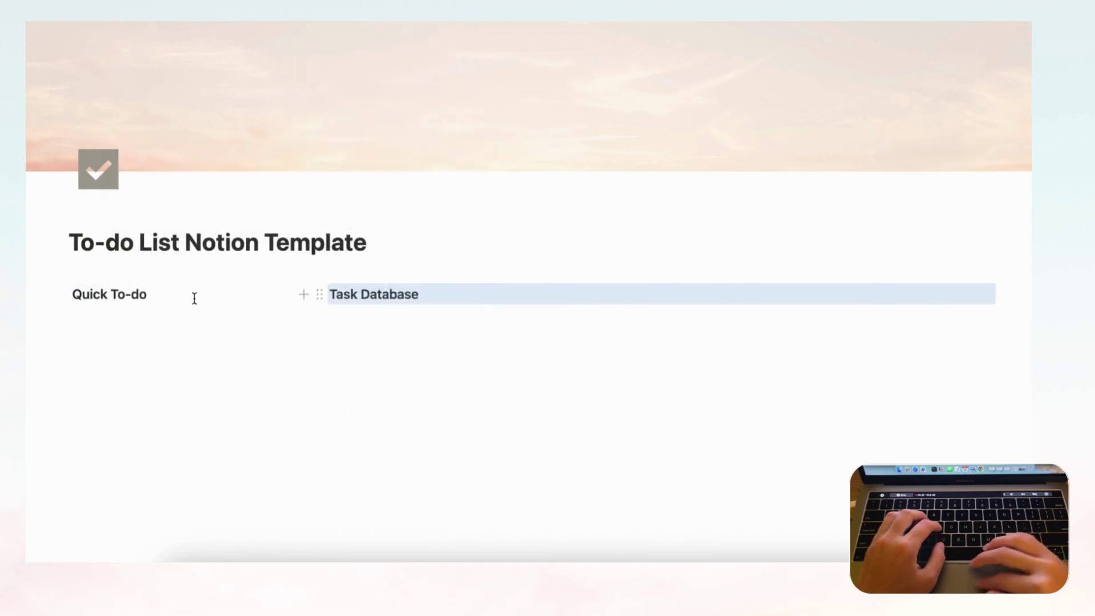
Correct the left column's heading to read "Quick To-Do"
{"action": "left_click", "coordinate": [176, 295]}
{"action": "key", "text": "BackSpace"}
{"action": "key", "text": "BackSpace"}
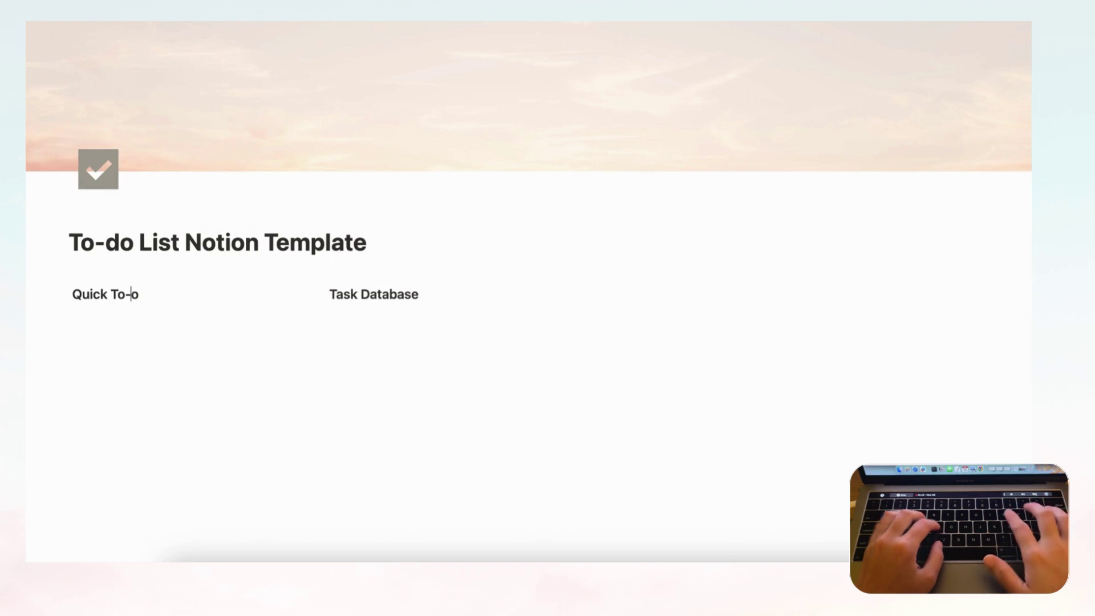
{"action": "type", "text": "Do"}
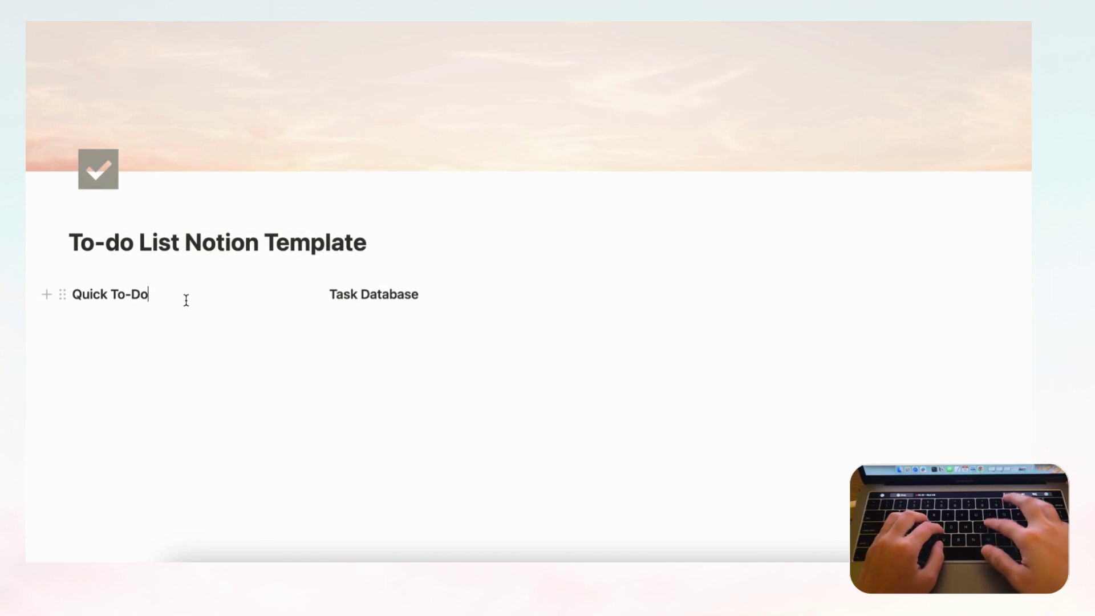
Insert a divider beneath each of the two headings, "Quick To-Do" and "Task Database"
{"action": "key", "text": "Return"}
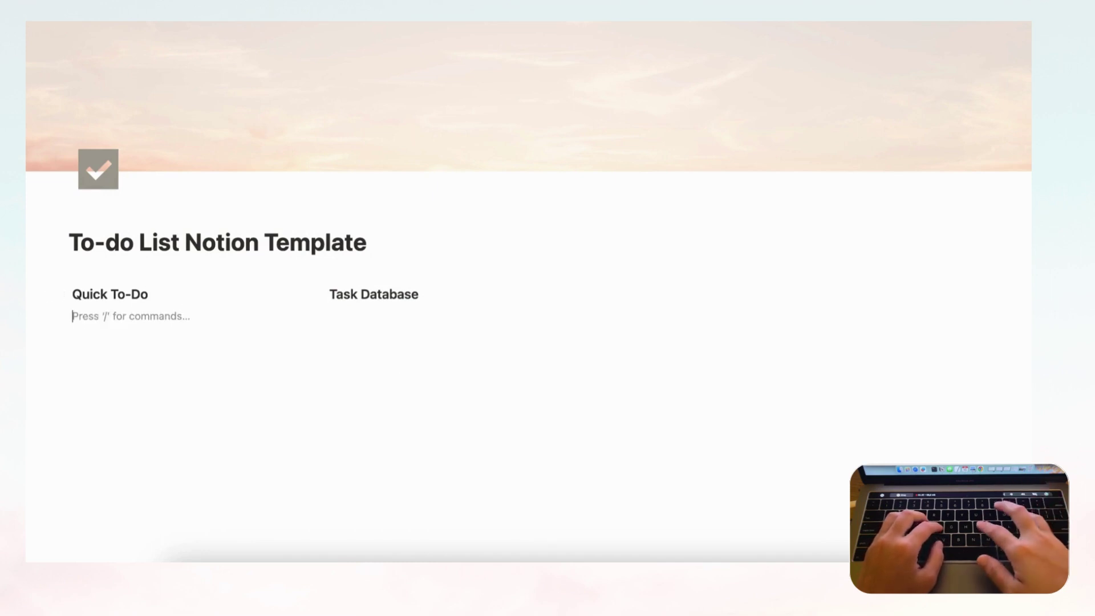
{"action": "type", "text": "/divider"}
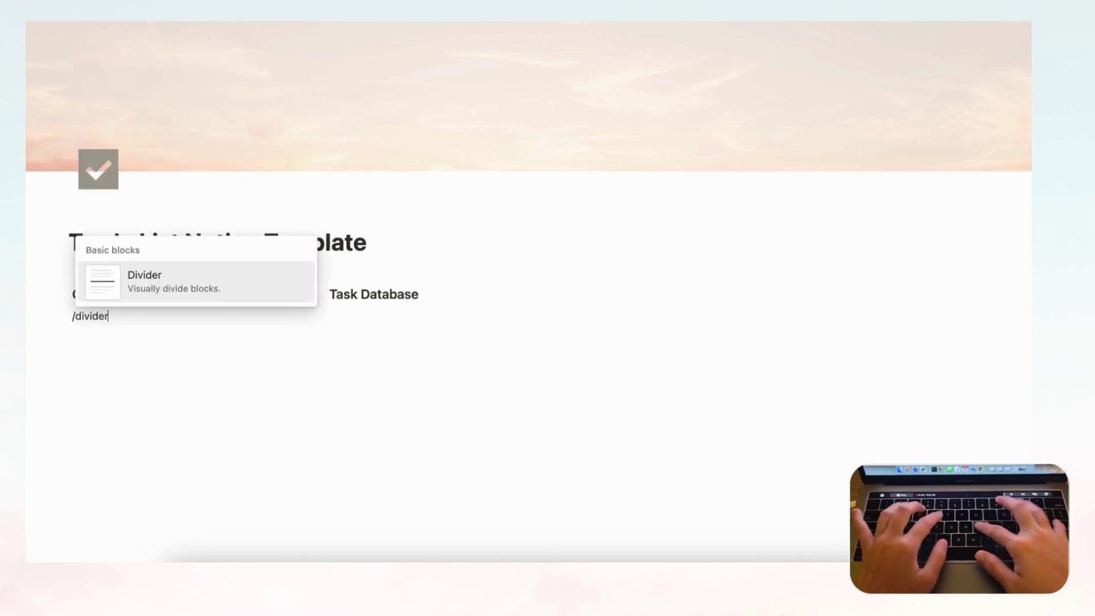
{"action": "key", "text": "Return"}
{"action": "left_click", "coordinate": [447, 296]}
{"action": "key", "text": "Return"}
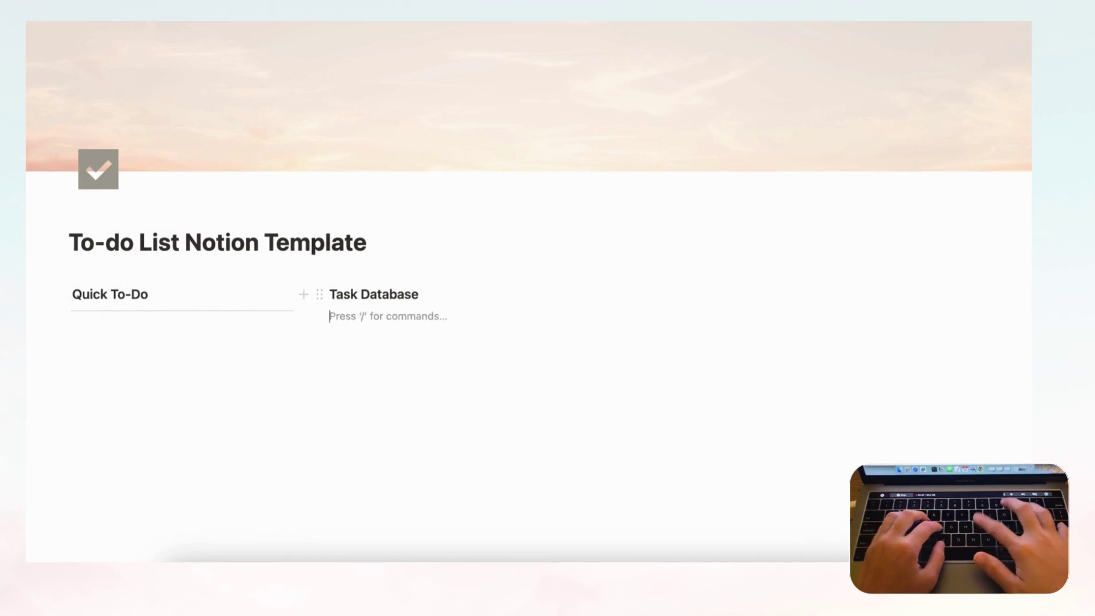
{"action": "type", "text": "/divider"}
{"action": "key", "text": "Return"}
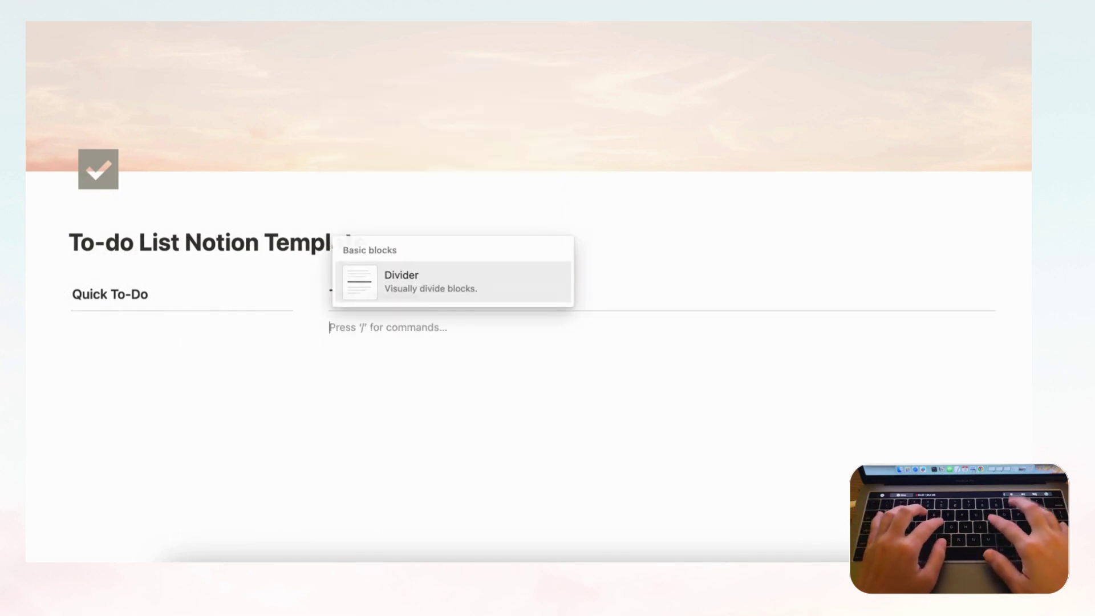
Insert an empty to-do list checkbox below the divider in the Quick To-Do column
{"action": "left_click", "coordinate": [137, 330]}
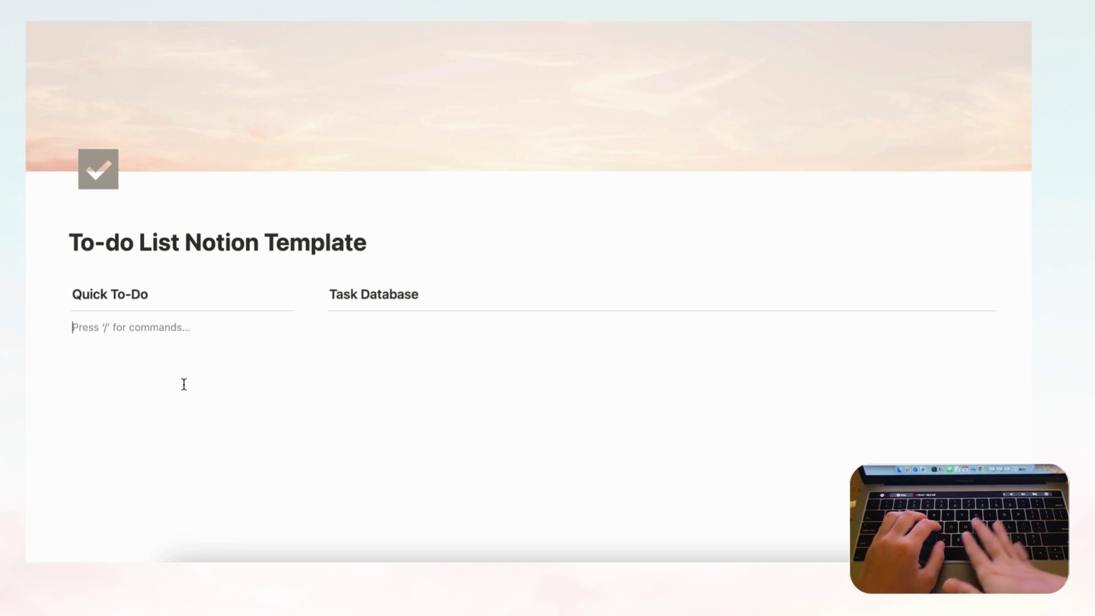
{"action": "type", "text": "/"}
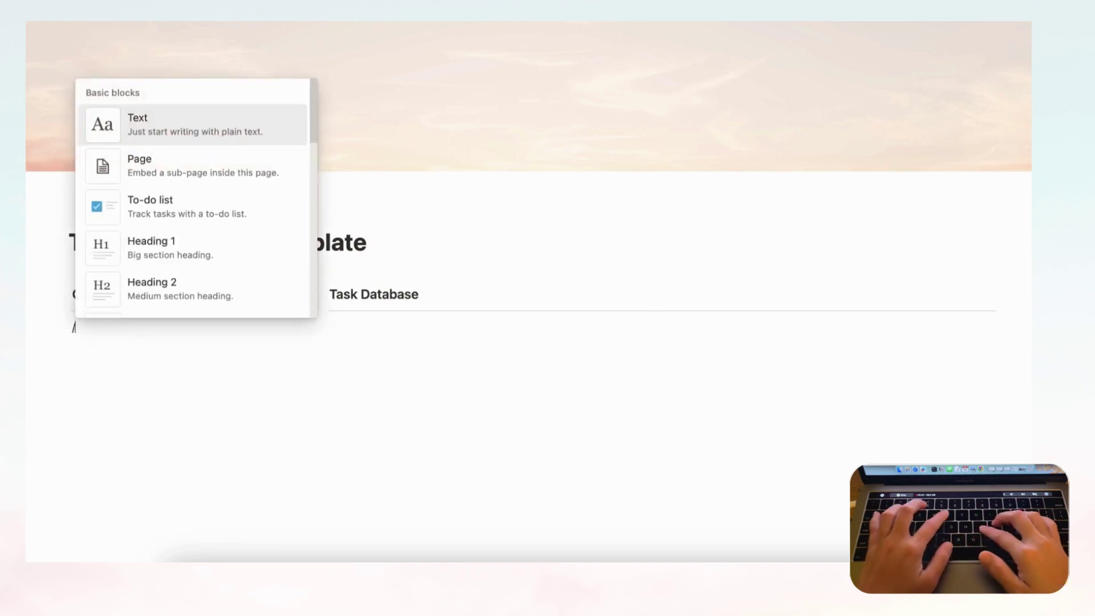
{"action": "type", "text": "to"}
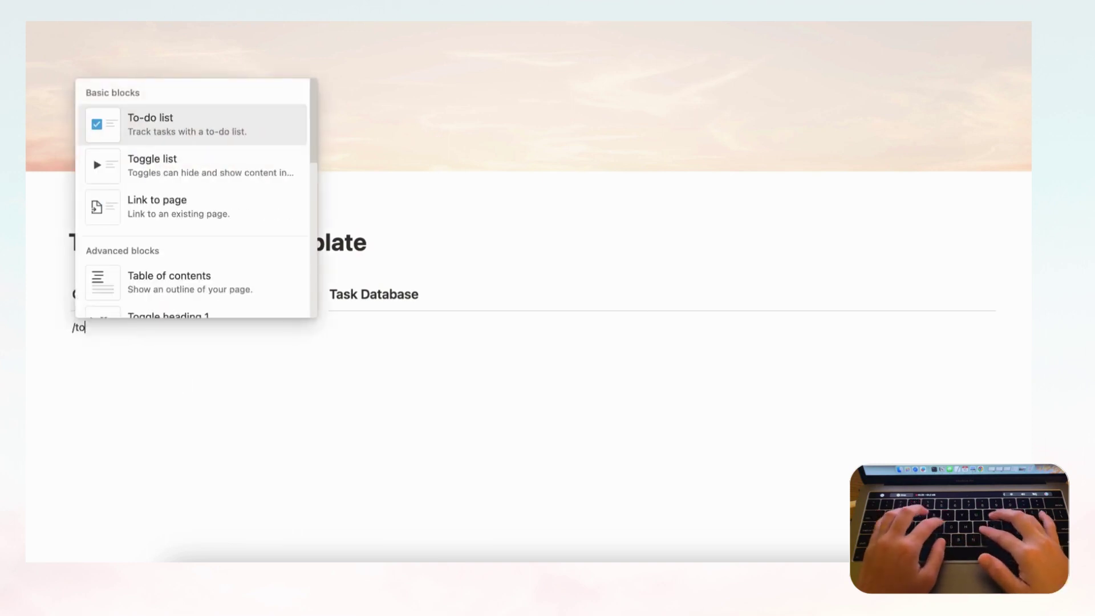
{"action": "left_click", "coordinate": [158, 118]}
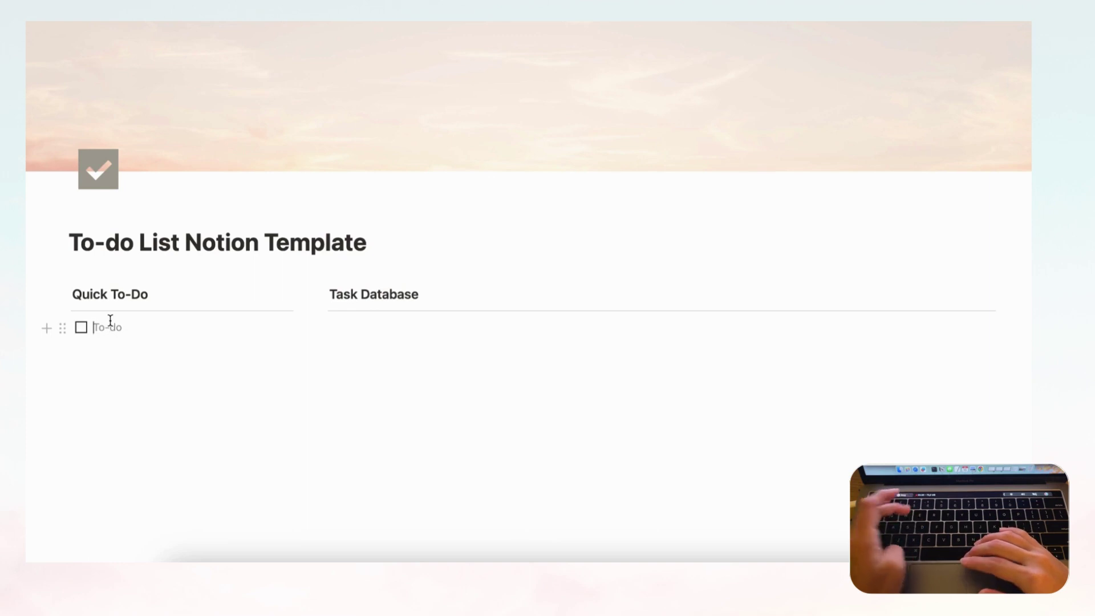
Duplicate the empty to-do checkbox until the Quick To-Do column holds eight of them
{"action": "key", "text": "super+d"}
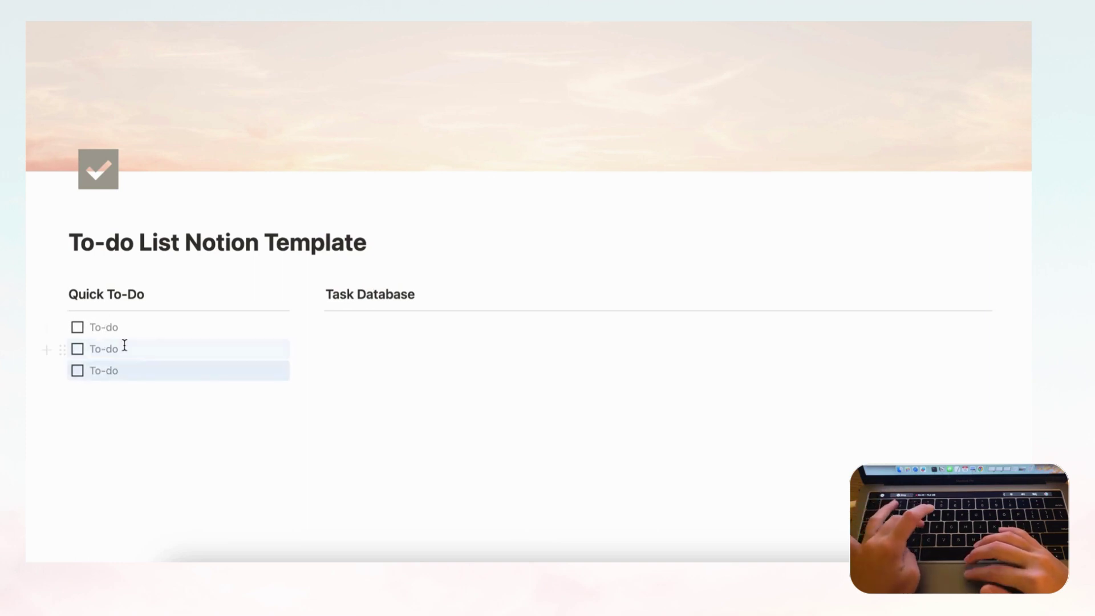
{"action": "key", "text": "super+d"}
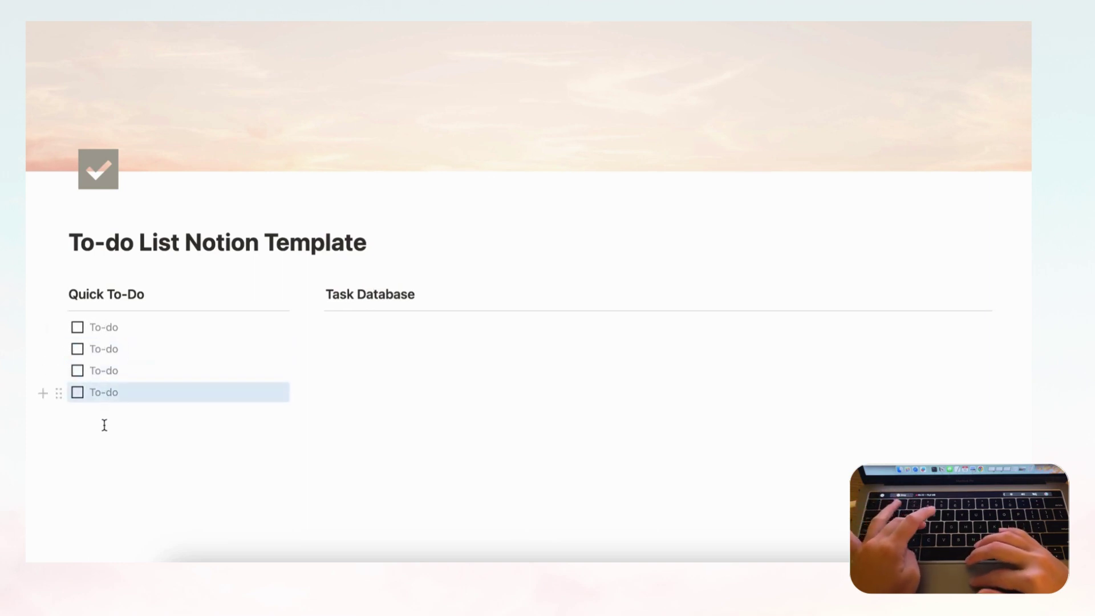
{"action": "key", "text": "super+d"}
{"action": "key", "text": "super+d"}
{"action": "key", "text": "super+d"}
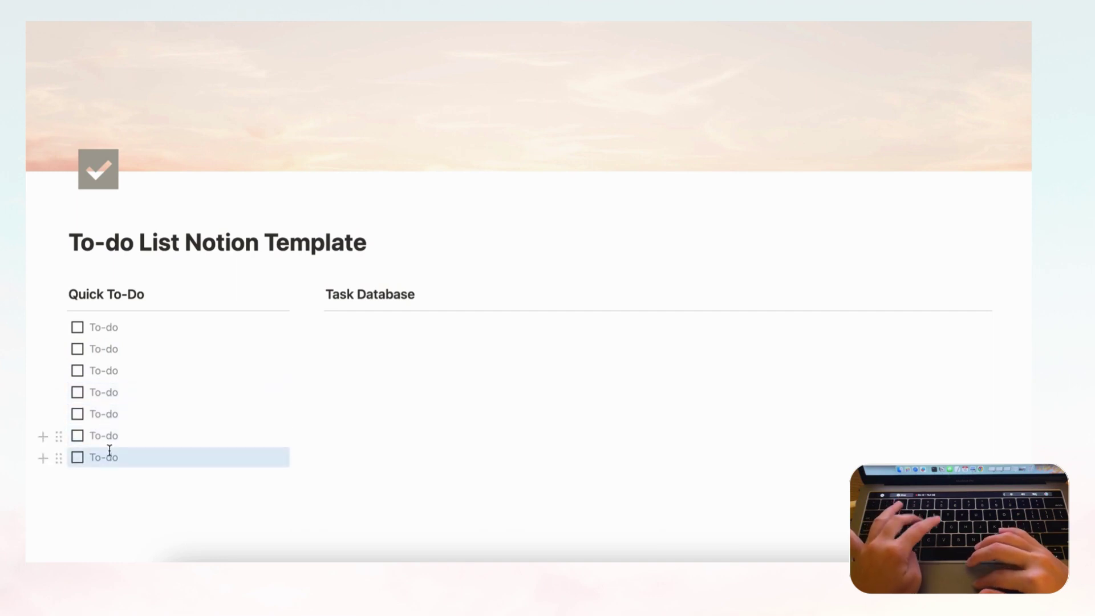
{"action": "left_click", "coordinate": [59, 460]}
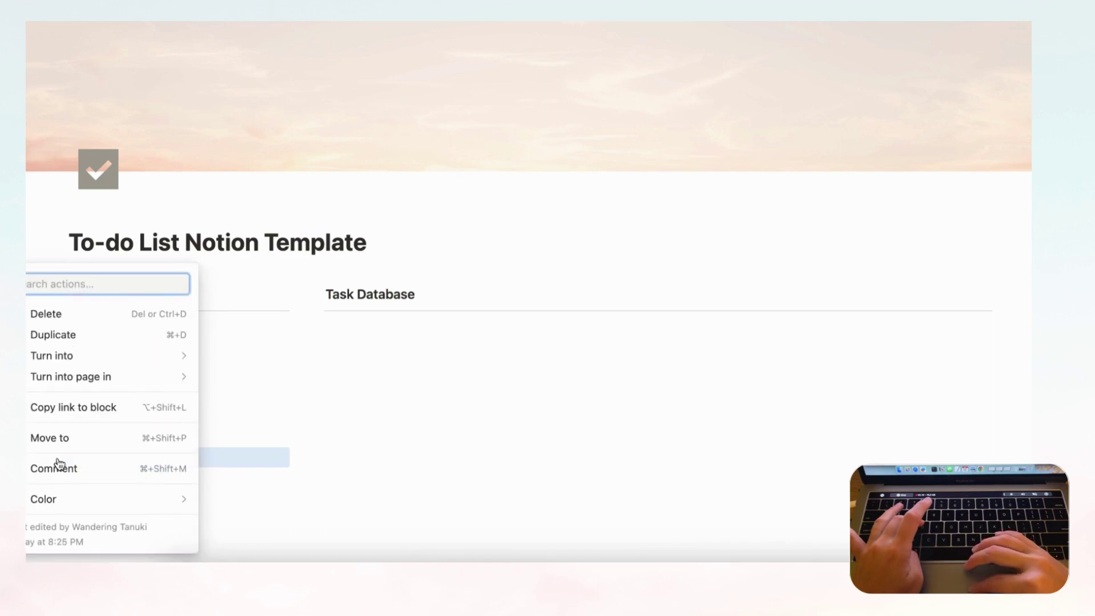
{"action": "mouse_move", "coordinate": [92, 361]}
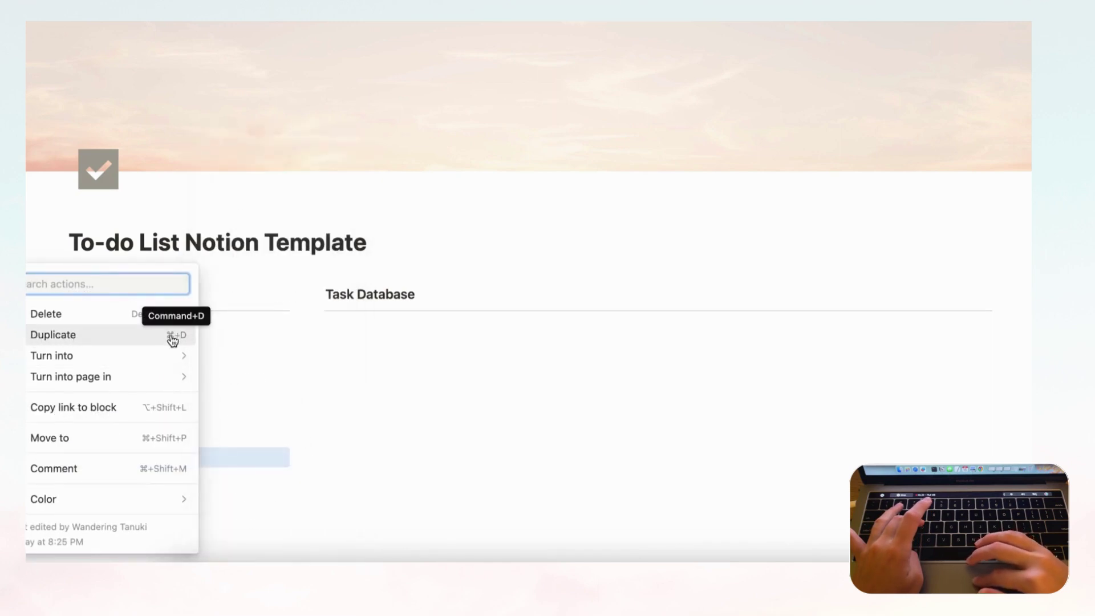
{"action": "left_click", "coordinate": [147, 335]}
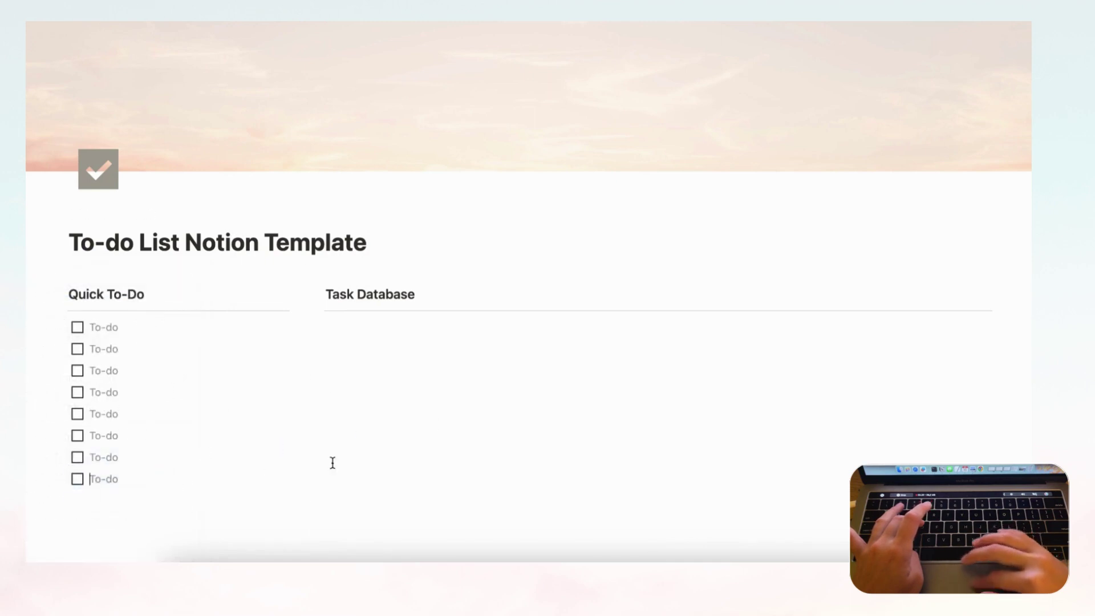
Narrow the Quick To-Do column to just under a fifth of the page width and insert a board view with a new database under Task Database
{"action": "left_click_drag", "start_coordinate": [306, 276], "coordinate": [235, 279]}
{"action": "left_click", "coordinate": [347, 329]}
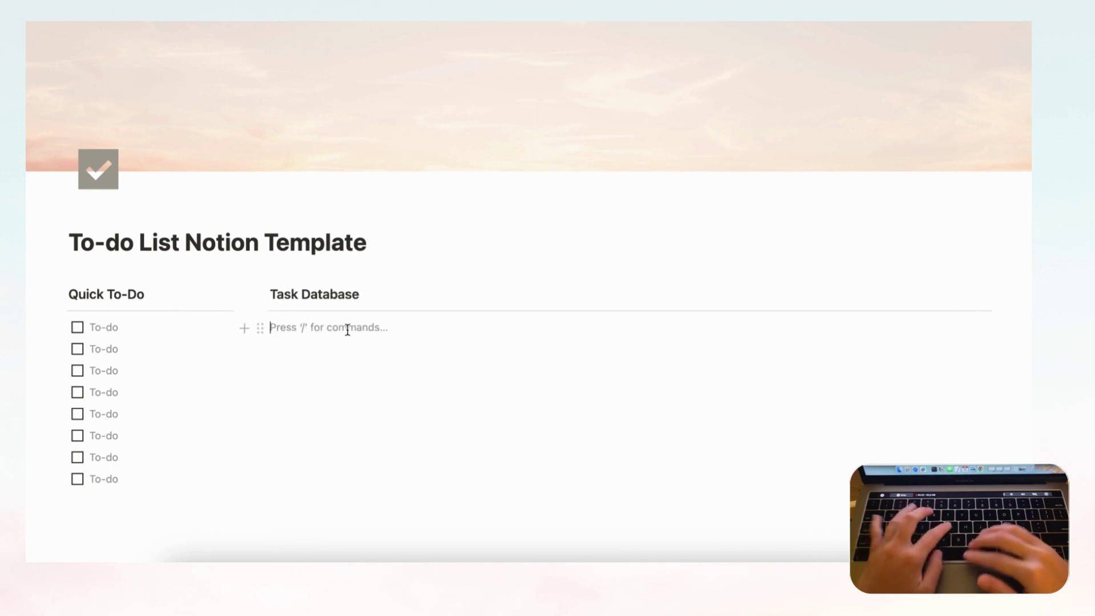
{"action": "type", "text": "/"}
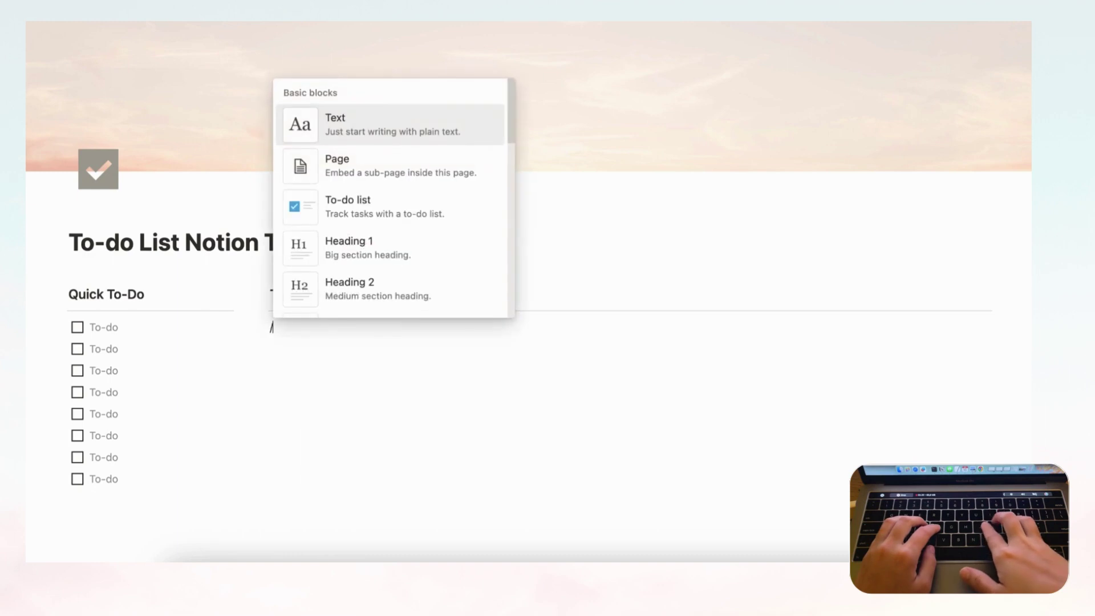
{"action": "type", "text": "boar"}
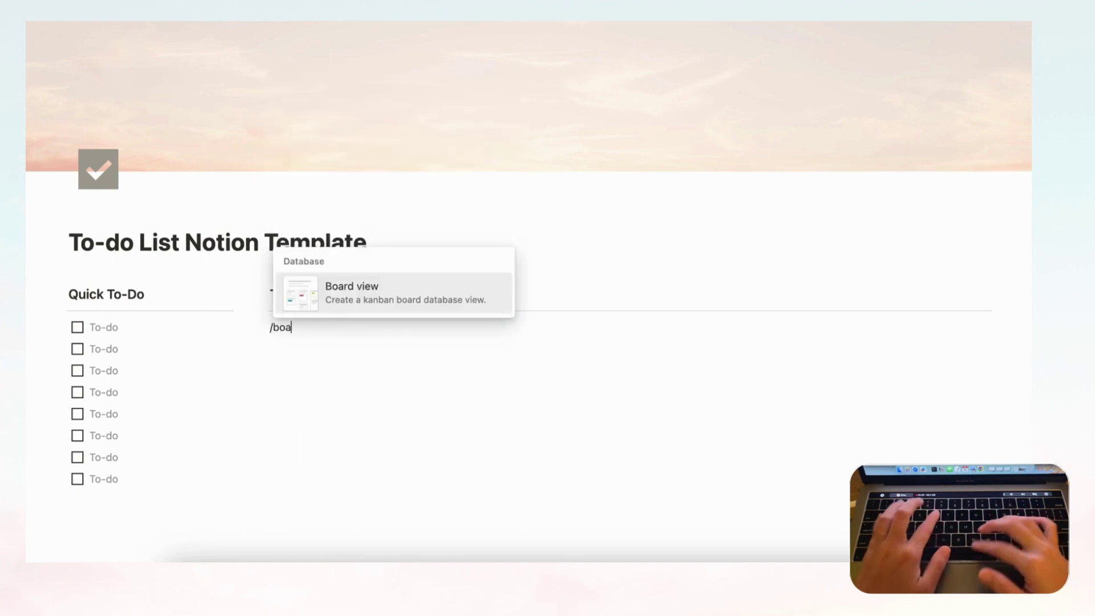
{"action": "left_click", "coordinate": [399, 297]}
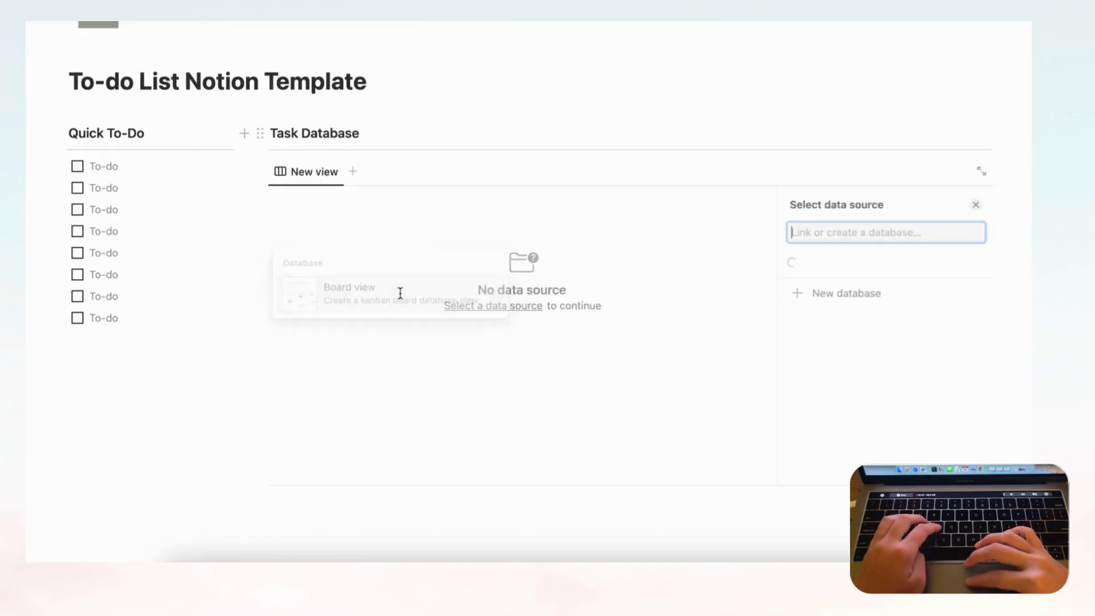
{"action": "left_click", "coordinate": [823, 461]}
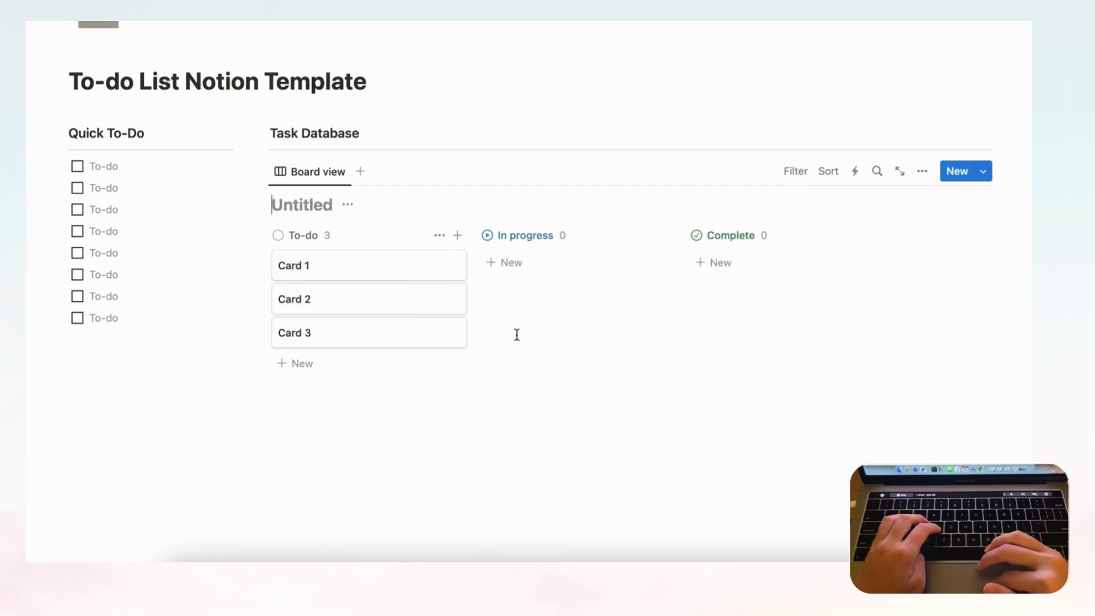
Delete the sample cards Card 2 and Card 3 from the board's To-do group
{"action": "left_click_drag", "start_coordinate": [517, 335], "coordinate": [403, 308]}
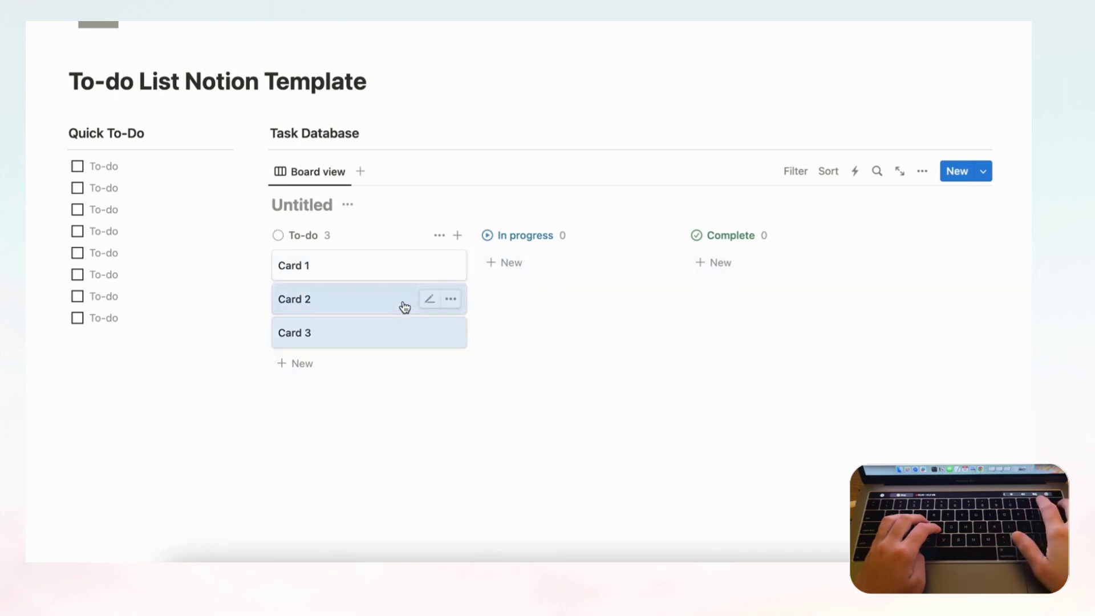
{"action": "key", "text": "BackSpace"}
{"action": "left_click", "coordinate": [403, 308]}
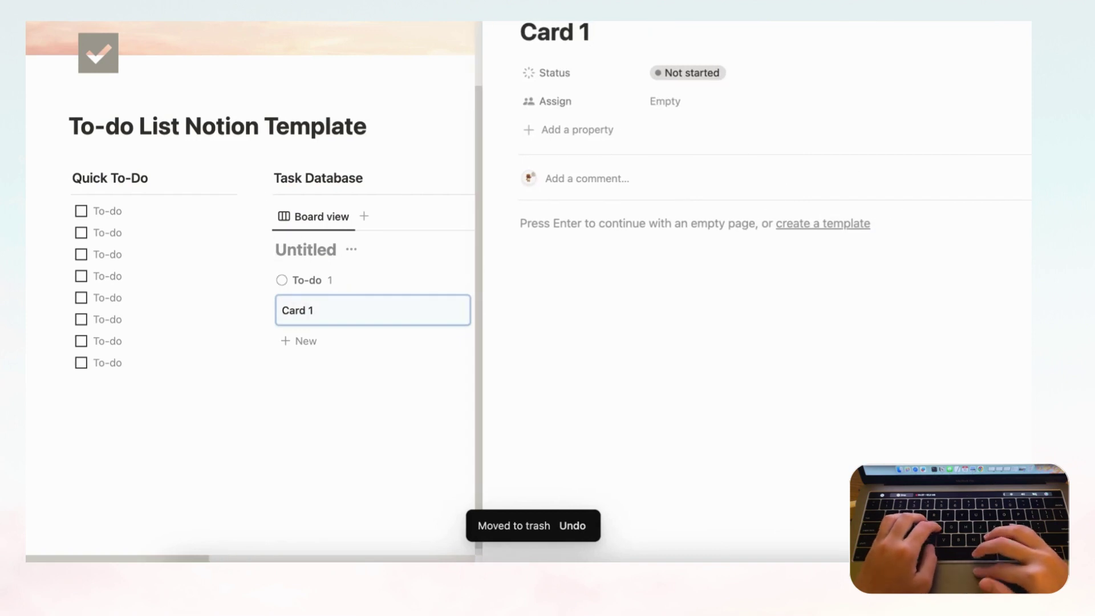
{"action": "key", "text": "Escape"}
Name the untitled board database "Task Database"
{"action": "left_click", "coordinate": [328, 250]}
{"action": "type", "text": "Task"}
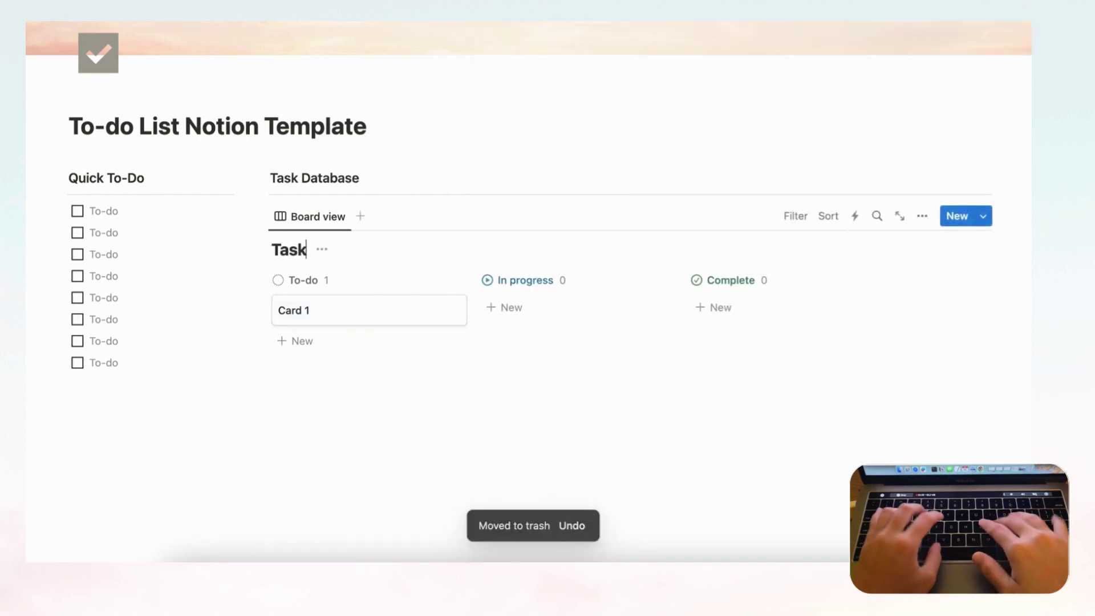
{"action": "type", "text": " Database"}
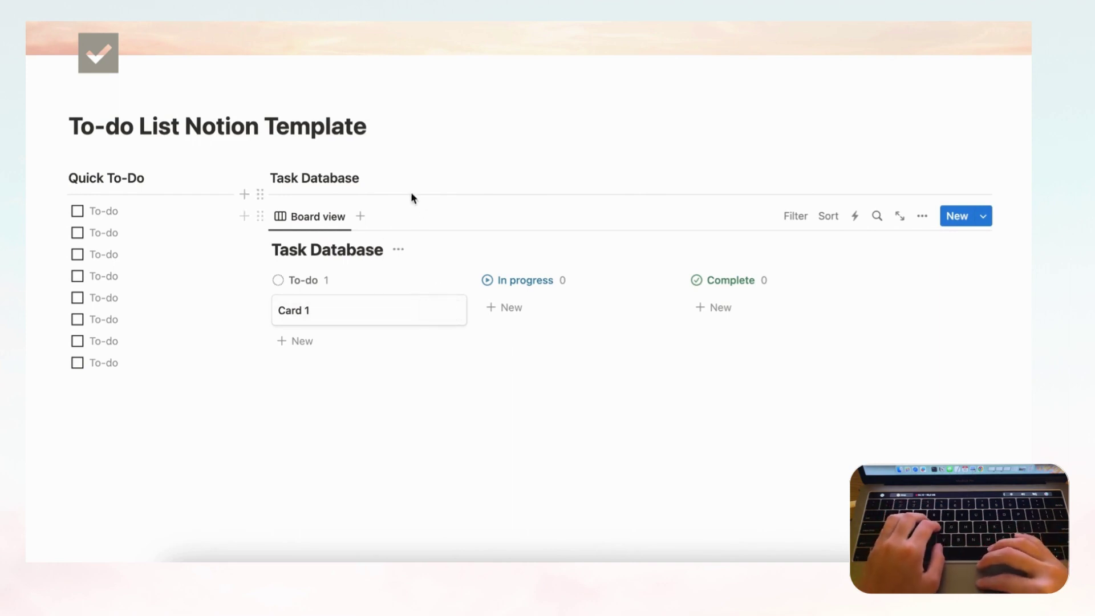
{"action": "left_click", "coordinate": [407, 176]}
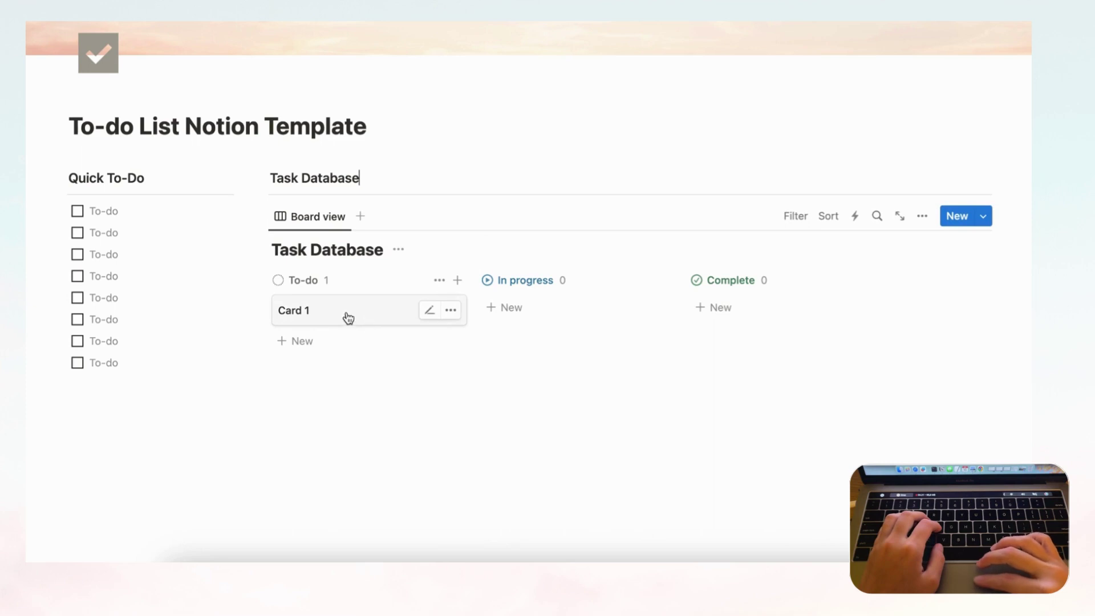
Open Card 1 and delete its Assign property
{"action": "left_click", "coordinate": [372, 319]}
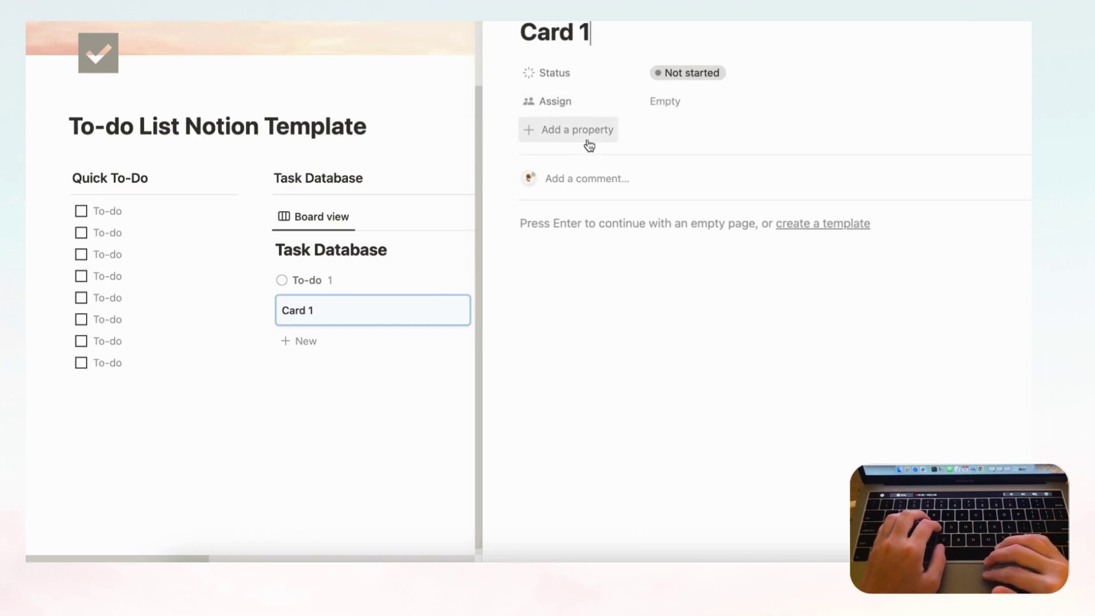
{"action": "left_click", "coordinate": [511, 100]}
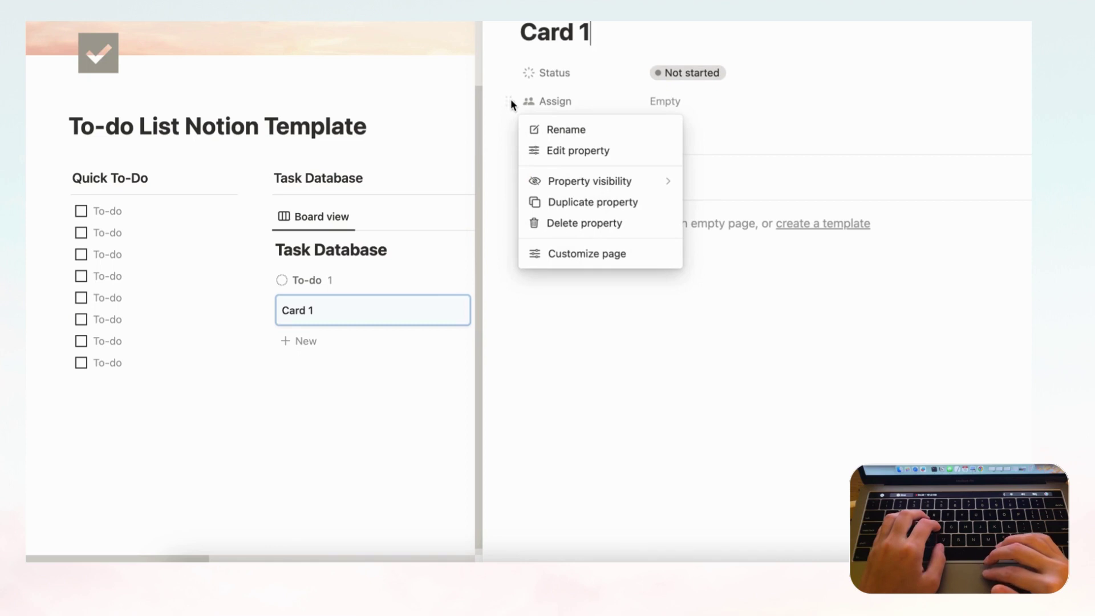
{"action": "left_click", "coordinate": [582, 223]}
{"action": "left_click", "coordinate": [573, 263]}
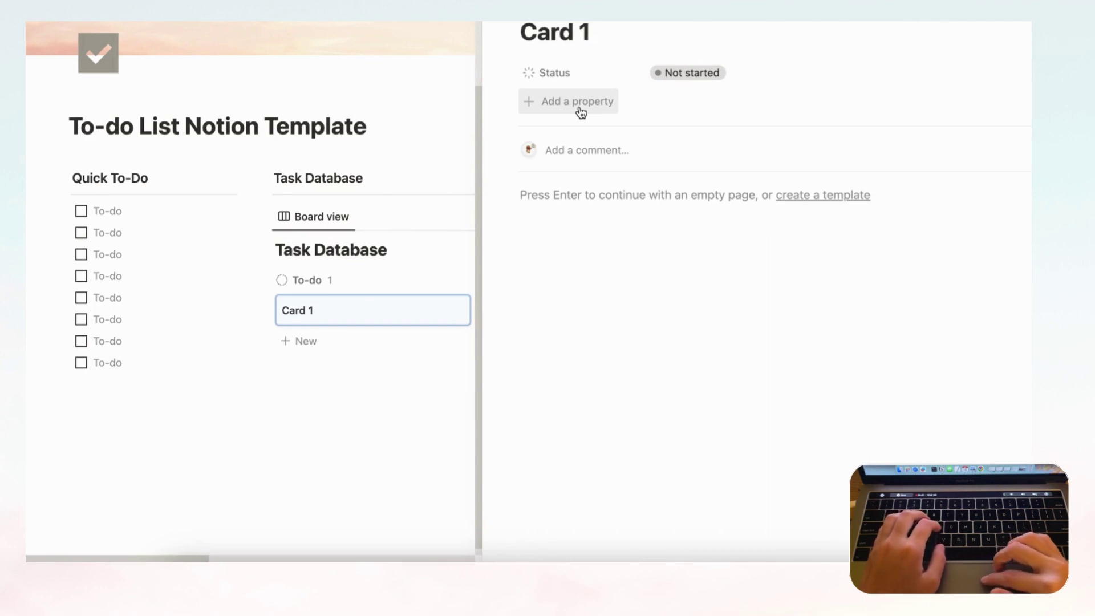
Add a Date property to Card 1, keeping its default name
{"action": "left_click", "coordinate": [580, 110]}
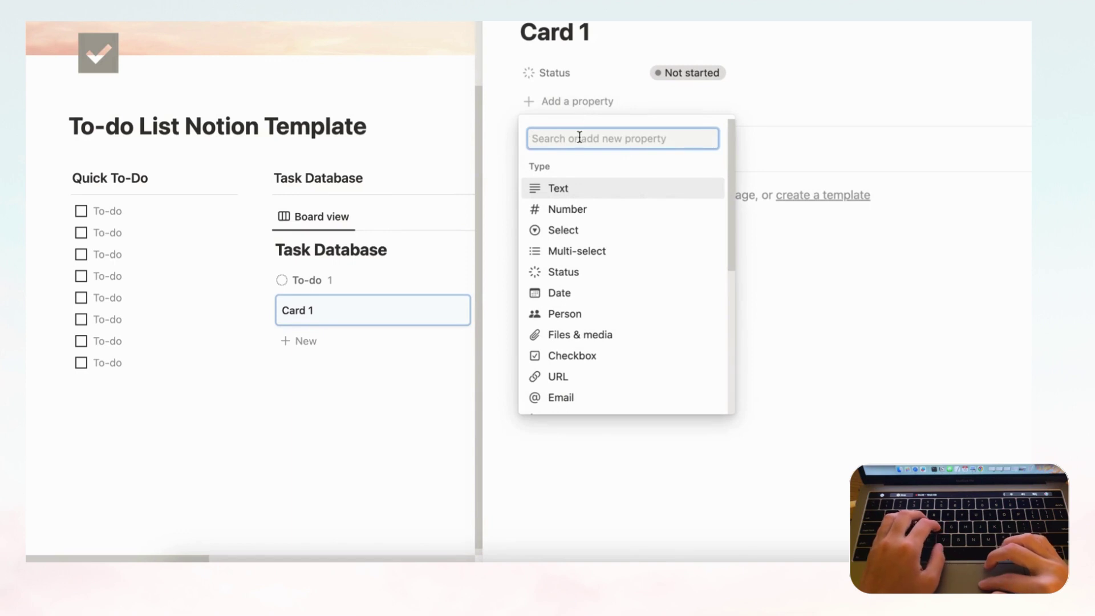
{"action": "left_click", "coordinate": [579, 293]}
{"action": "left_click", "coordinate": [666, 116]}
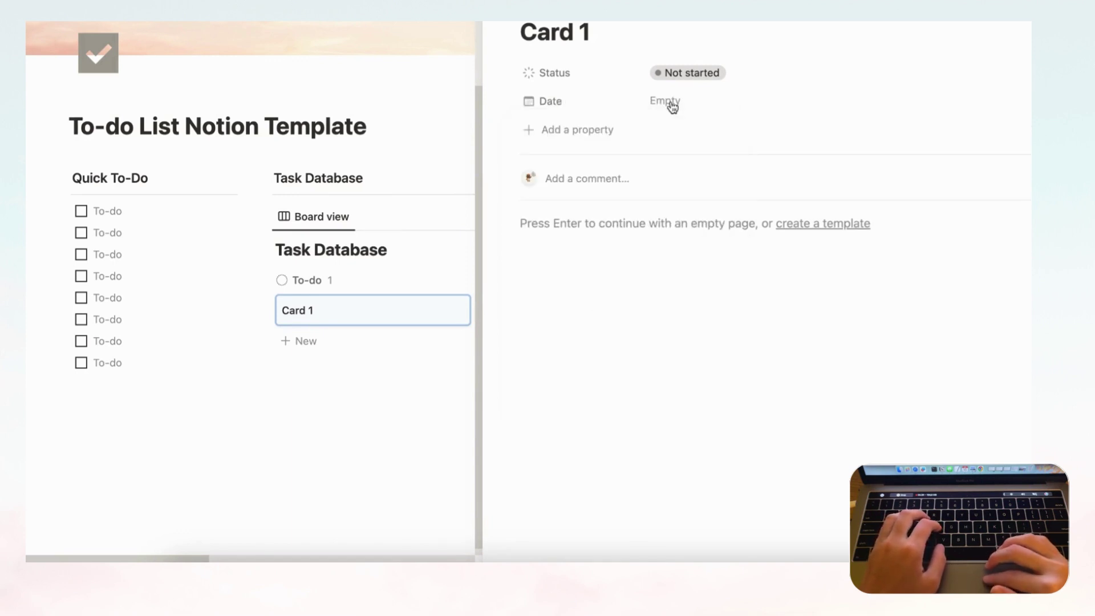
Add a Multi-select property named "Task Type" to Card 1
{"action": "left_click", "coordinate": [567, 135]}
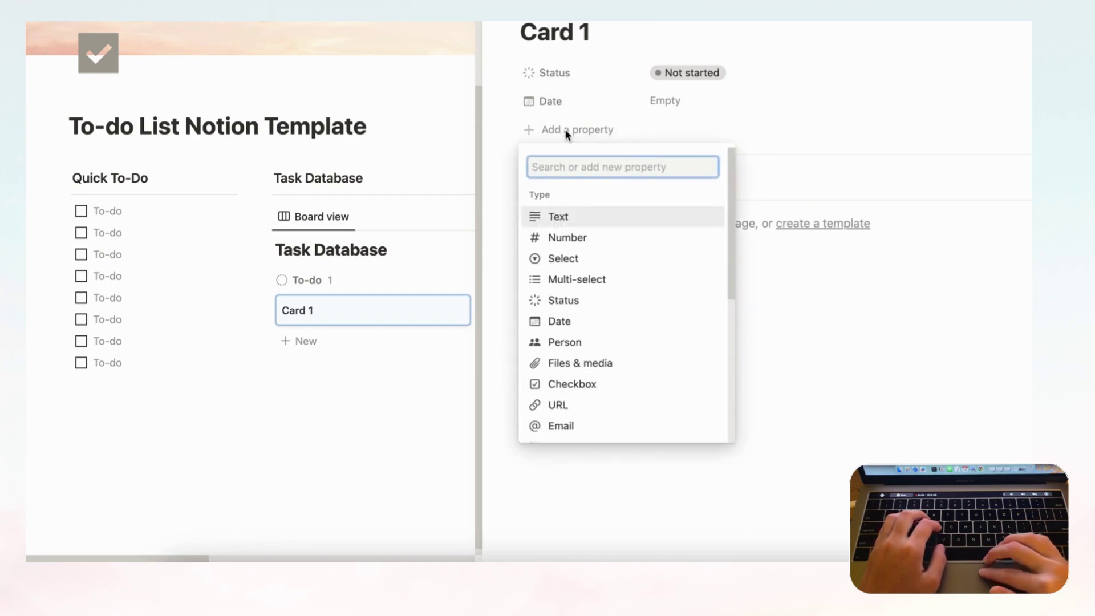
{"action": "left_click", "coordinate": [577, 279]}
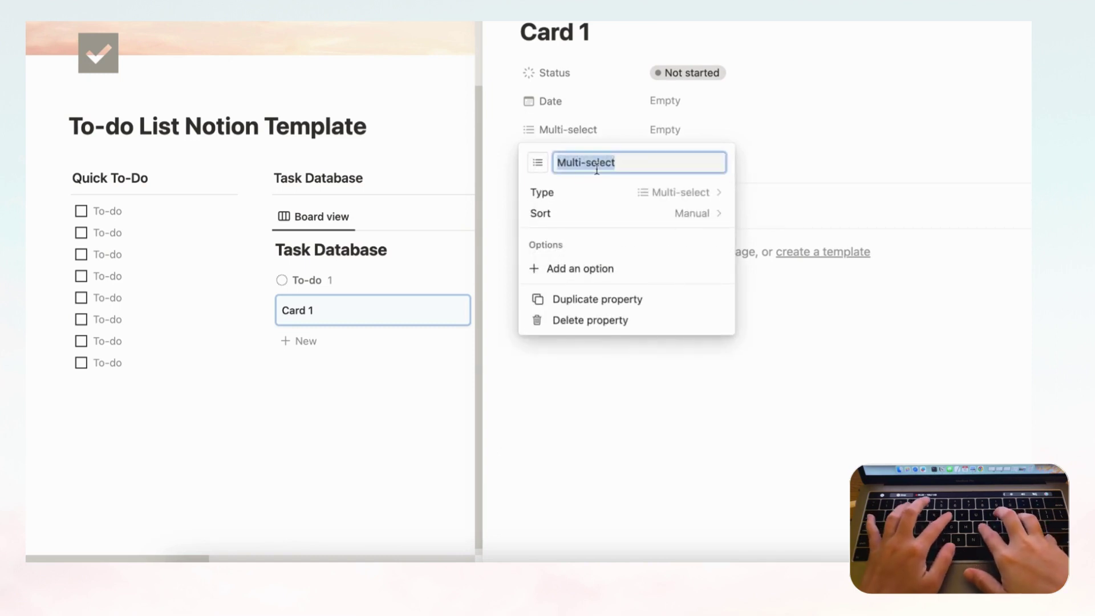
{"action": "type", "text": "Task Type"}
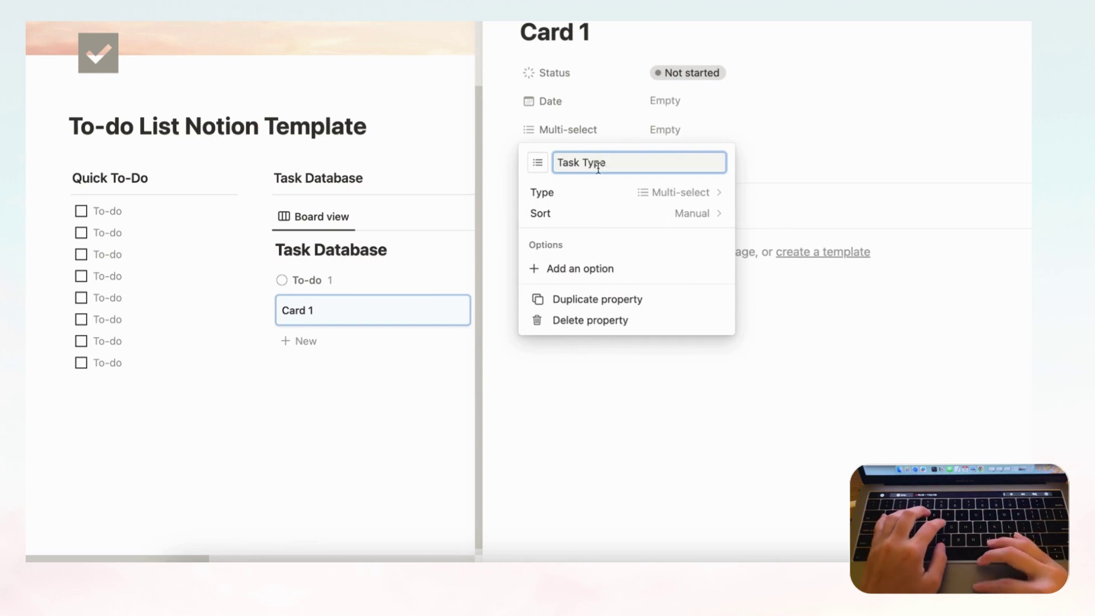
{"action": "key", "text": "Return"}
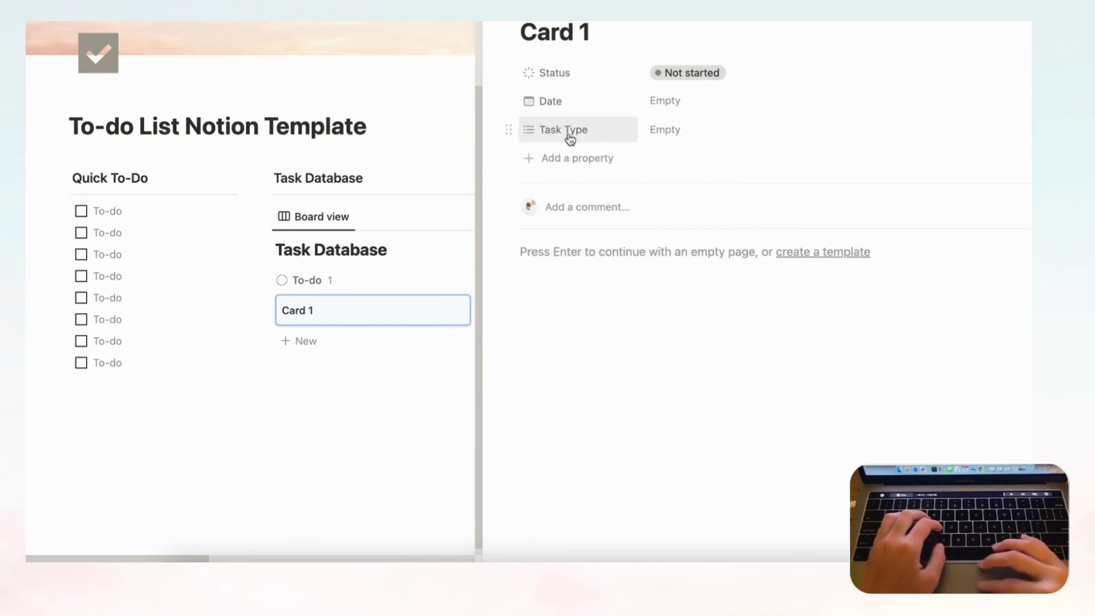
Create the options Work, Household and Family for Card 1's Task Type property, leaving only Family assigned
{"action": "left_click", "coordinate": [693, 137]}
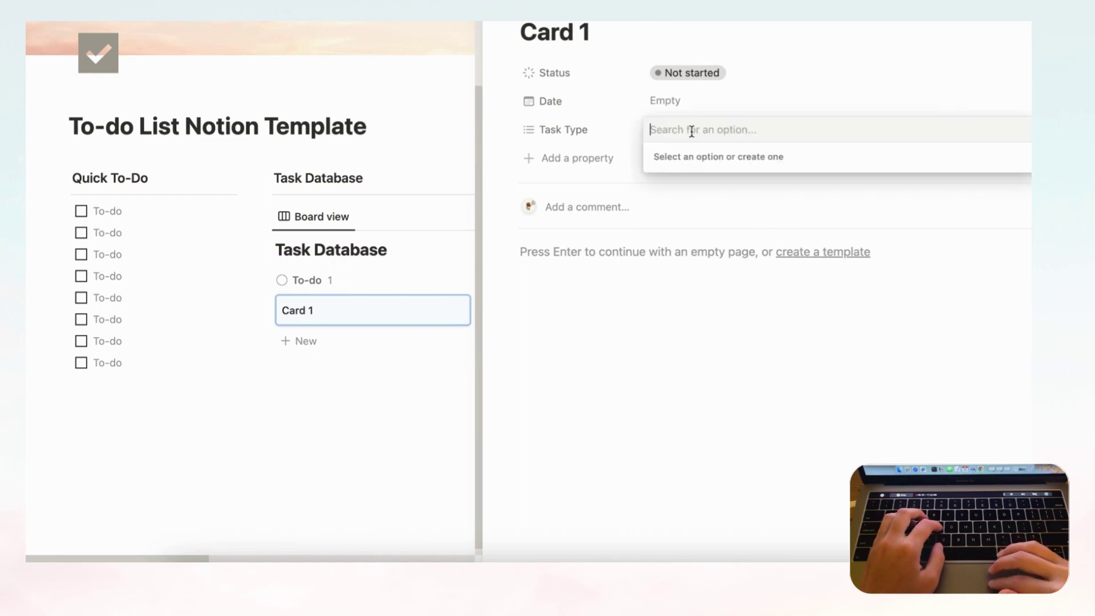
{"action": "type", "text": "Wr"}
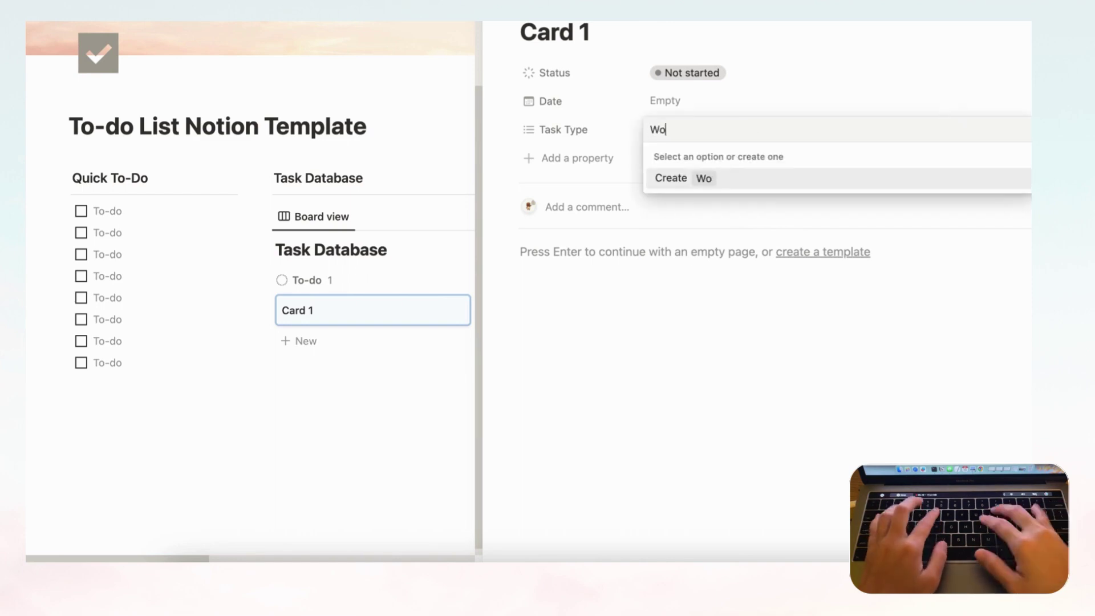
{"action": "type", "text": "rk"}
{"action": "key", "text": "Return"}
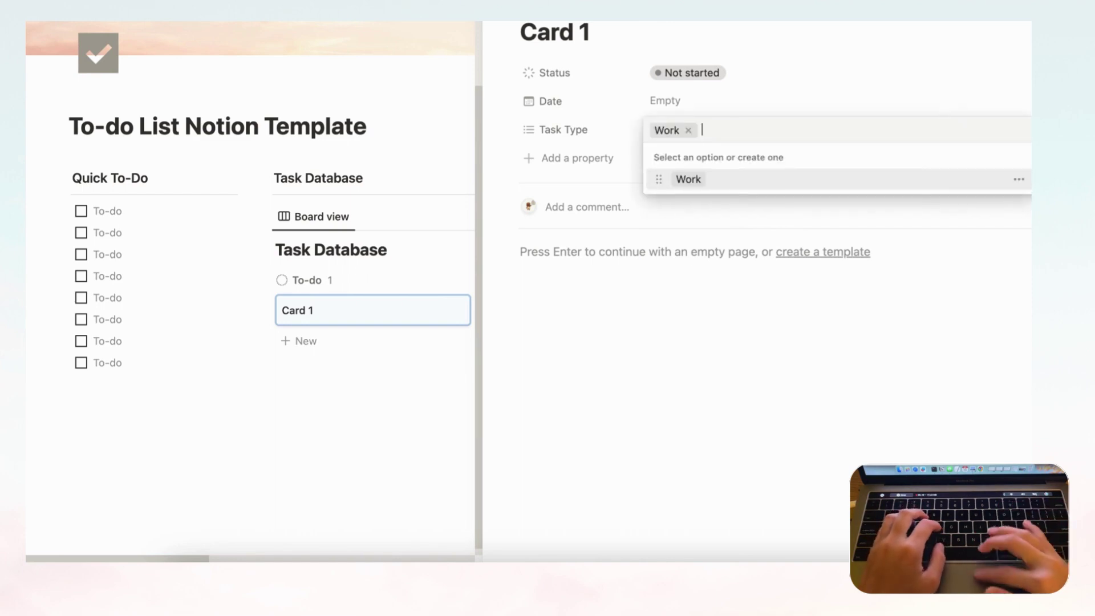
{"action": "left_click", "coordinate": [690, 131]}
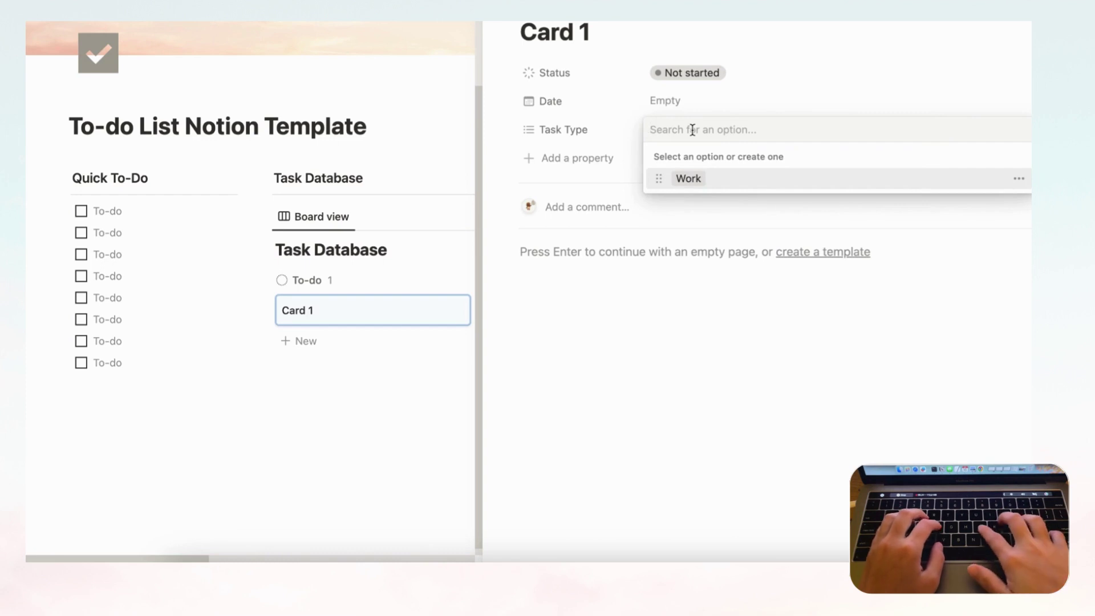
{"action": "type", "text": "Household"}
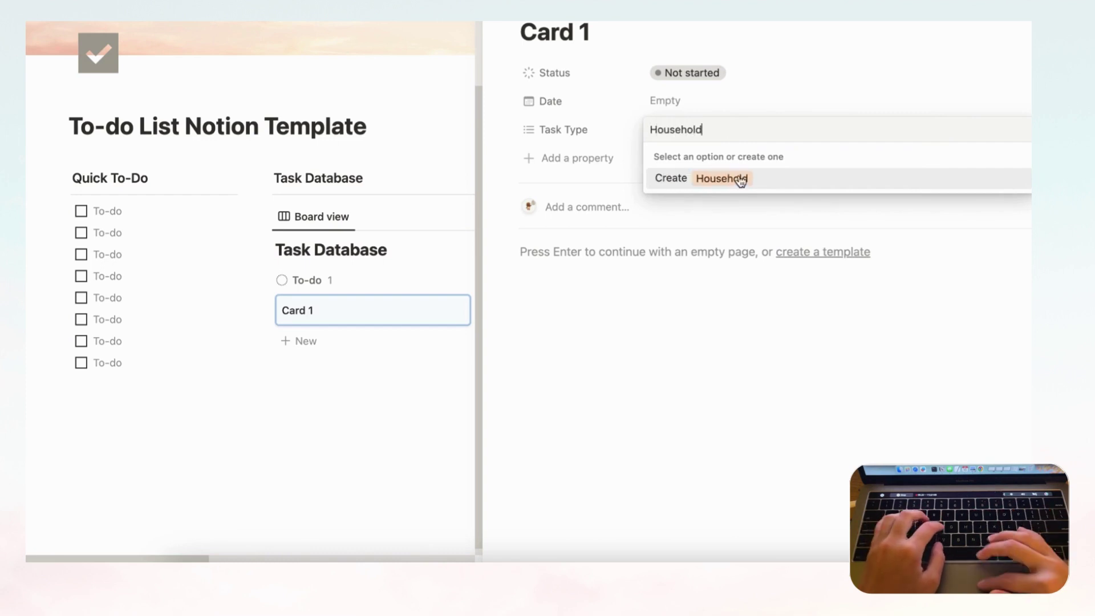
{"action": "left_click", "coordinate": [741, 180]}
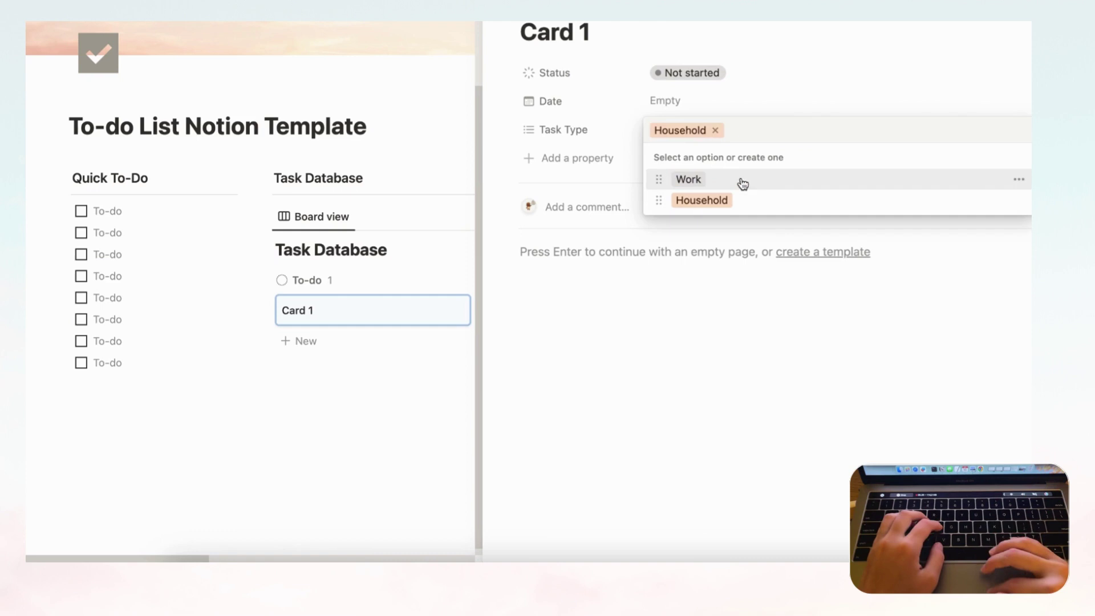
{"action": "left_click", "coordinate": [715, 132]}
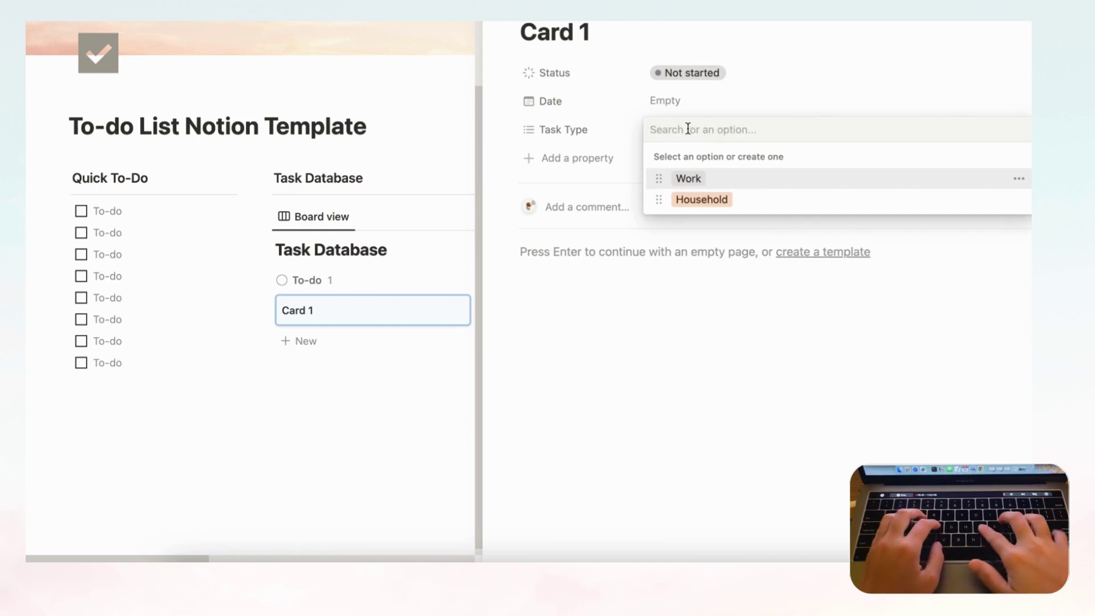
{"action": "type", "text": "Family"}
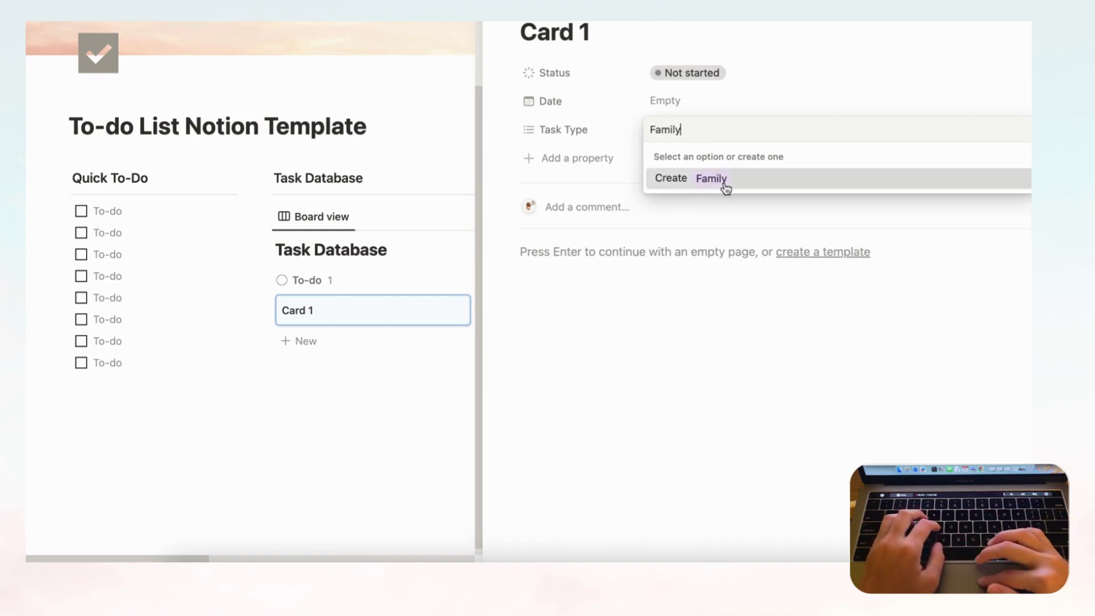
{"action": "left_click", "coordinate": [726, 181]}
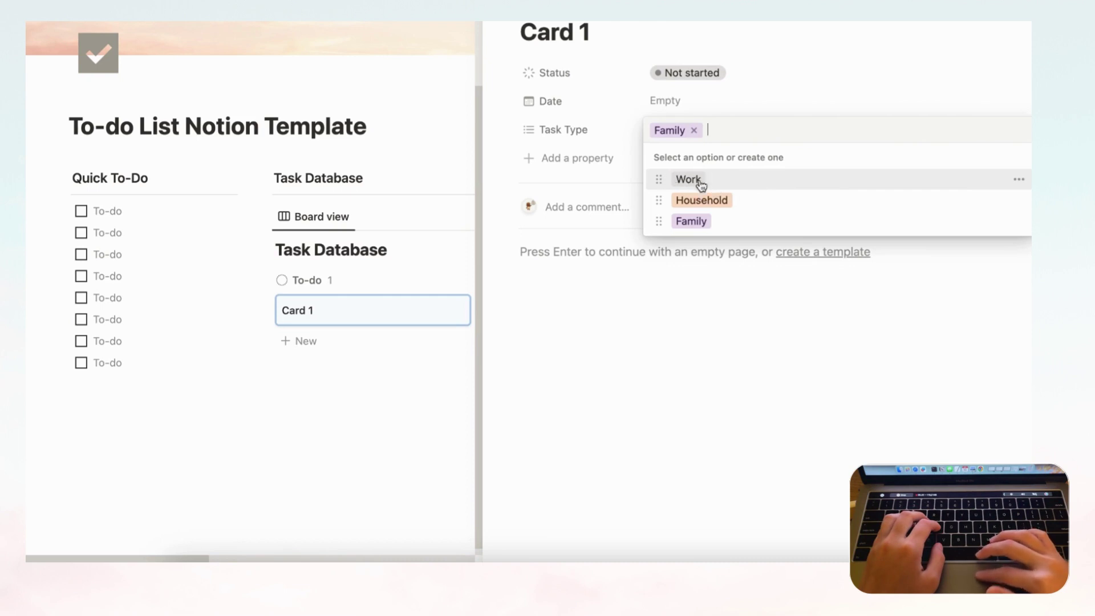
Change the colour of the Work option in Task Type to Yellow
{"action": "left_click", "coordinate": [1020, 181]}
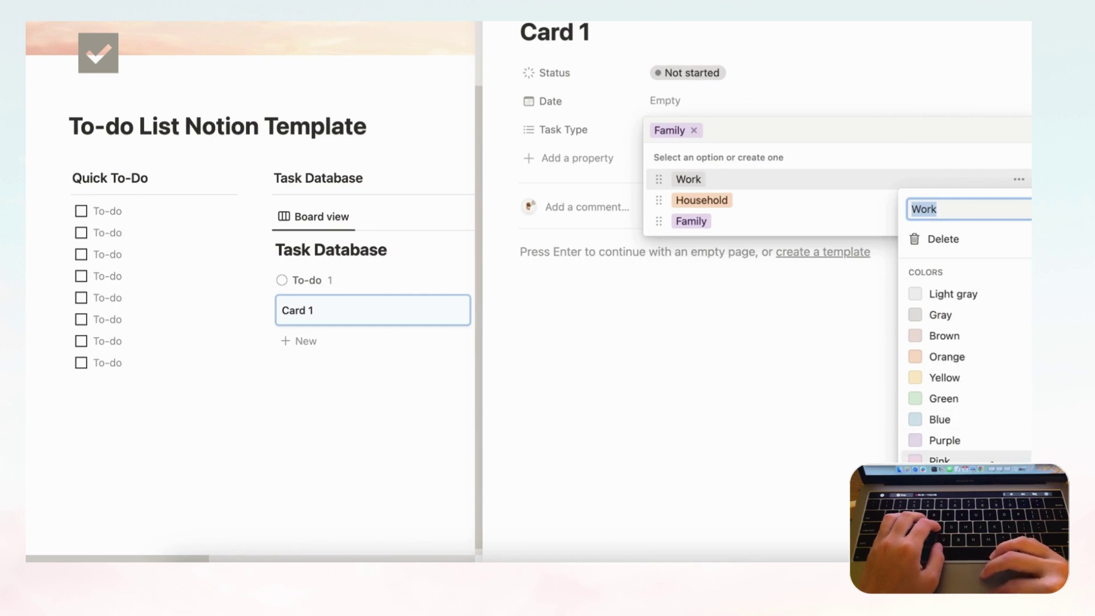
{"action": "left_click", "coordinate": [985, 379]}
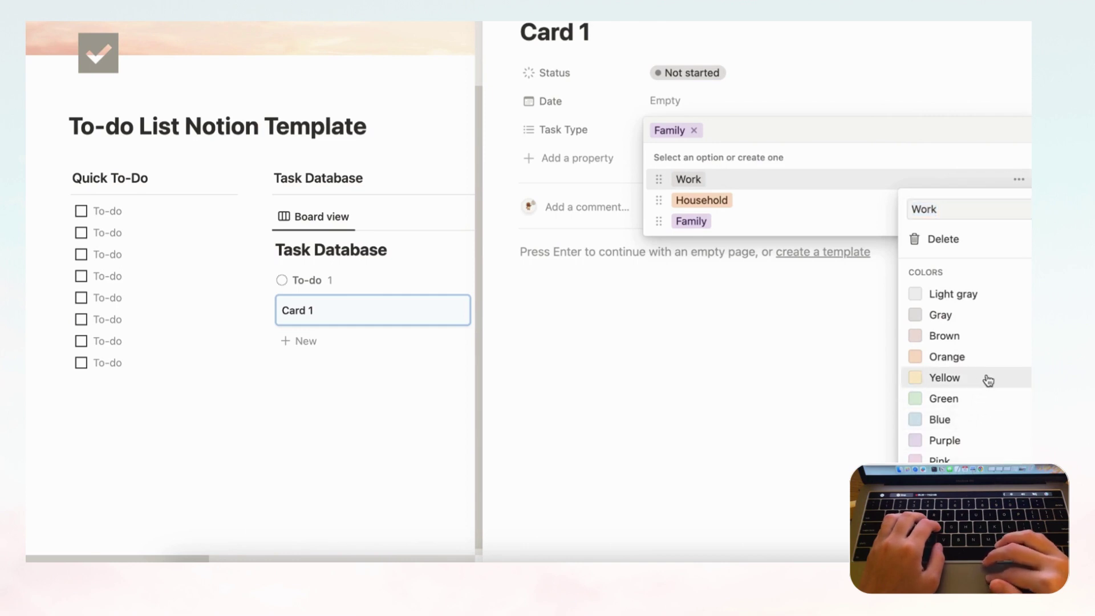
{"action": "key", "text": "Escape"}
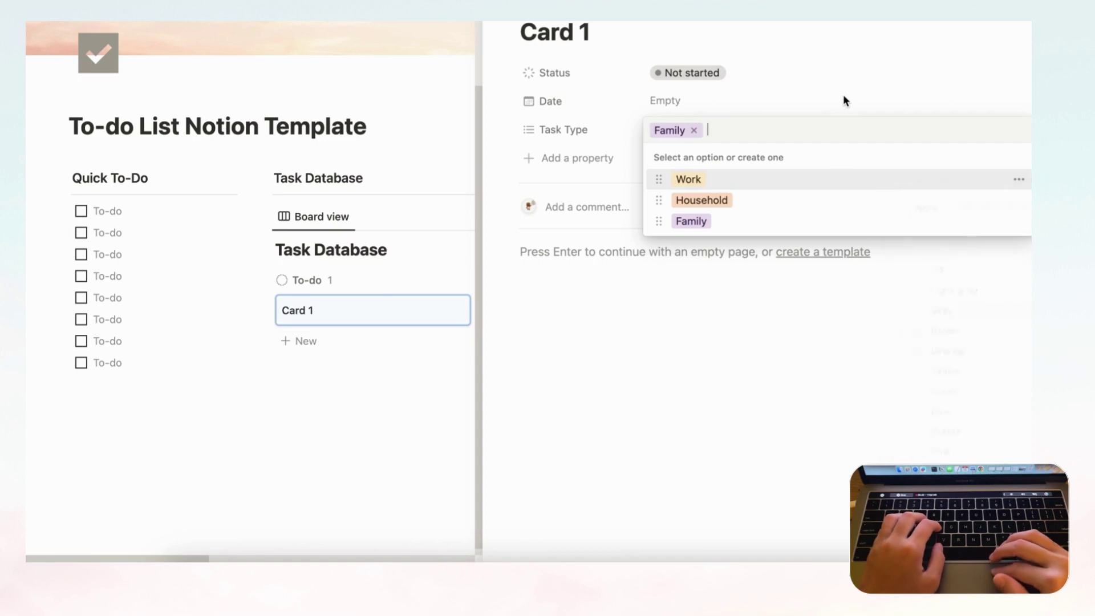
{"action": "key", "text": "Escape"}
Replace the Family tag with Work in Card 1's Task Type property
{"action": "left_click", "coordinate": [695, 134]}
{"action": "left_click", "coordinate": [694, 132]}
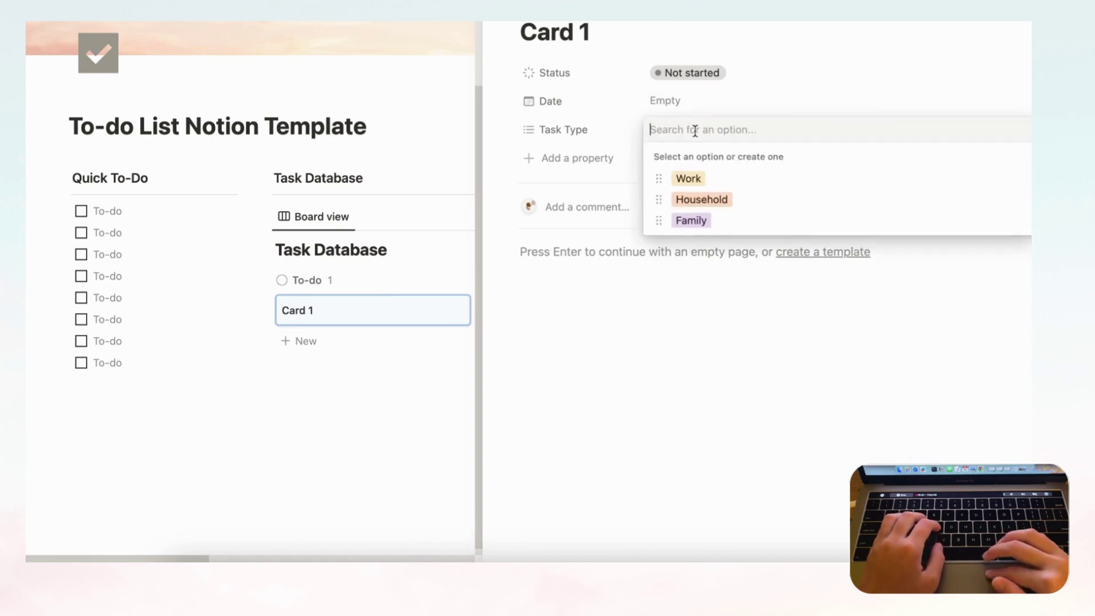
{"action": "left_click", "coordinate": [737, 181]}
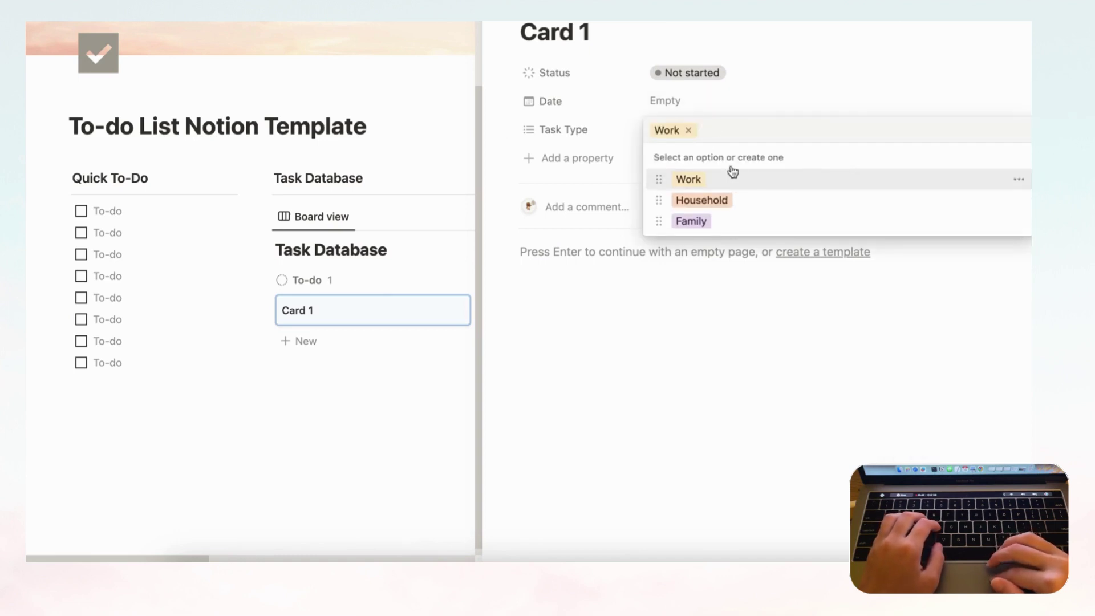
{"action": "left_click", "coordinate": [744, 103]}
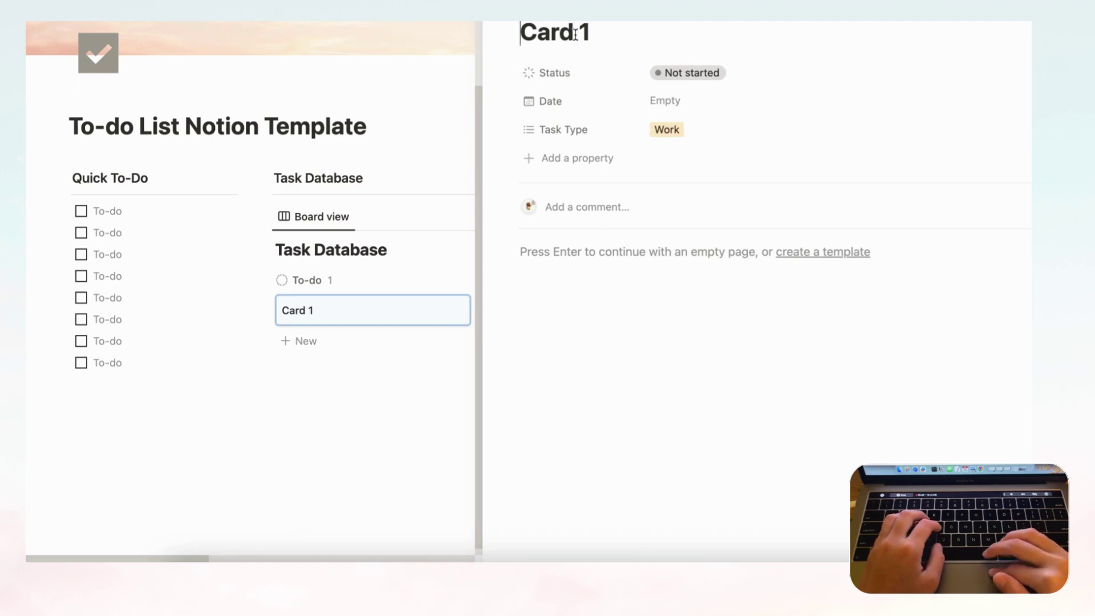
Rename Card 1 as "Task 1" and close the card
{"action": "key", "text": "super+a"}
{"action": "type", "text": "Task 1"}
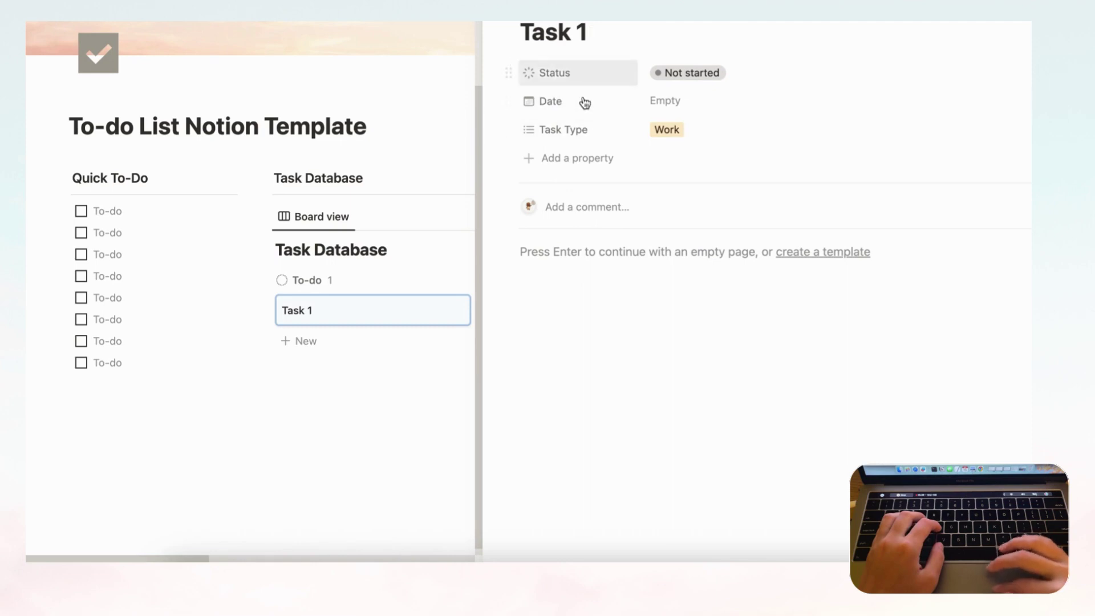
{"action": "key", "text": "Escape"}
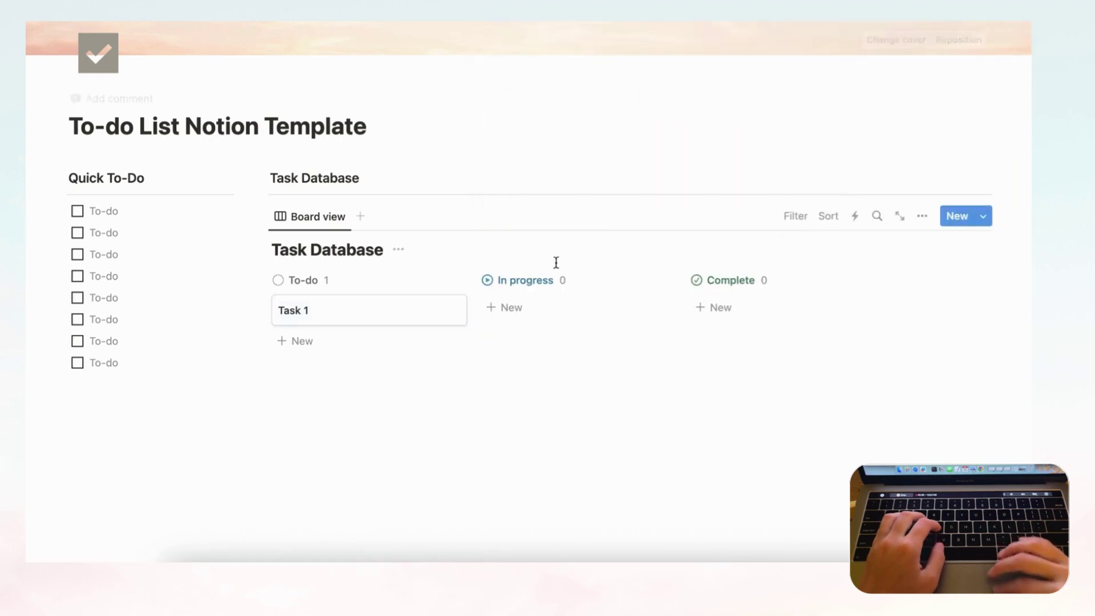
Show the Date and Task Type properties on the Task Database board cards
{"action": "left_click", "coordinate": [924, 219]}
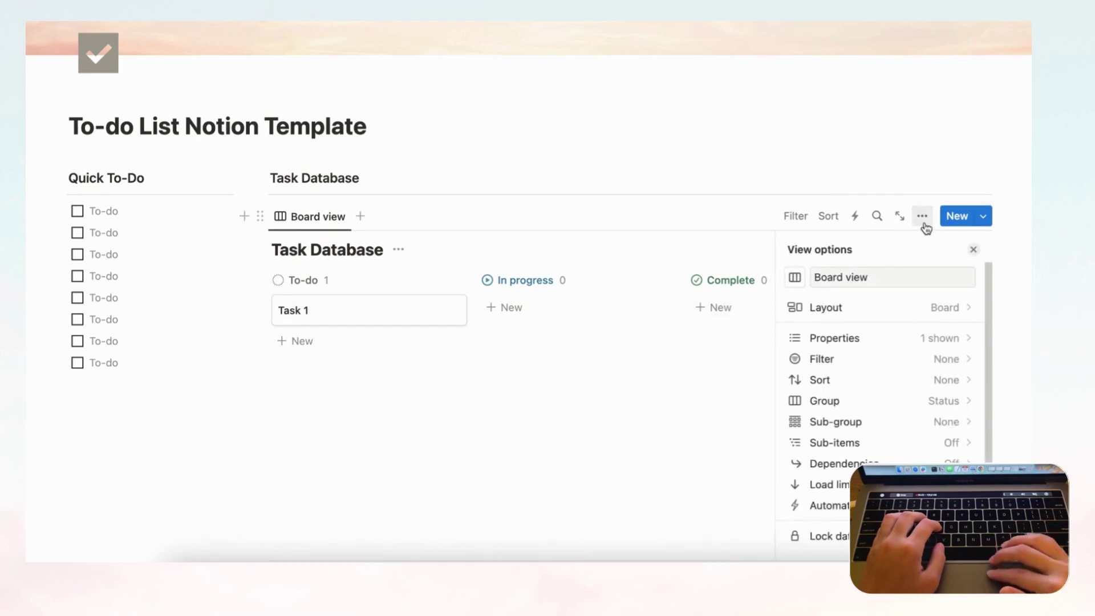
{"action": "left_click", "coordinate": [916, 339]}
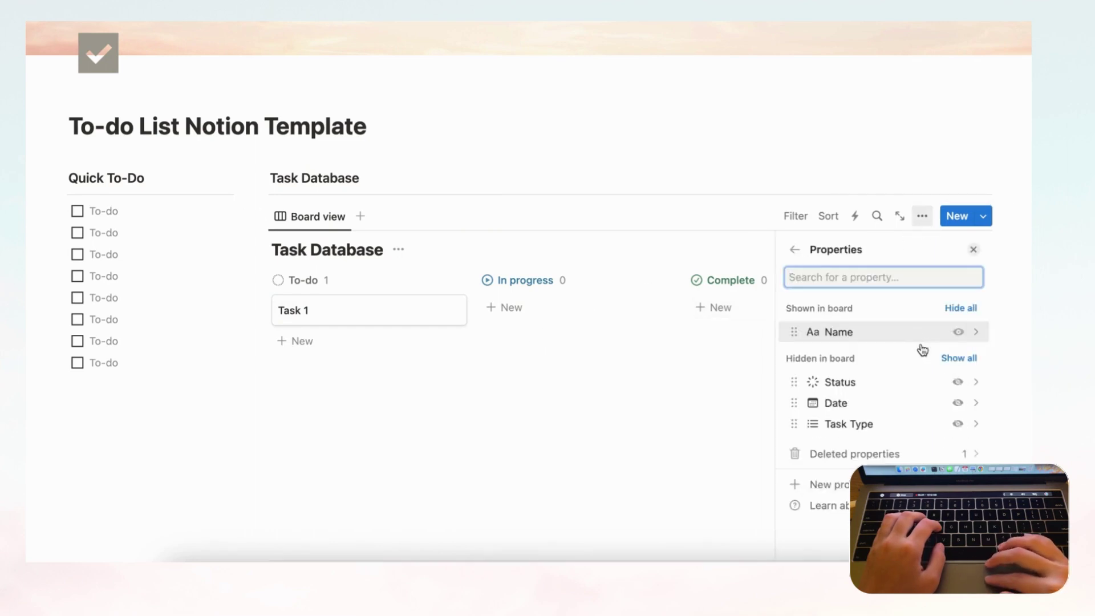
{"action": "left_click", "coordinate": [959, 404]}
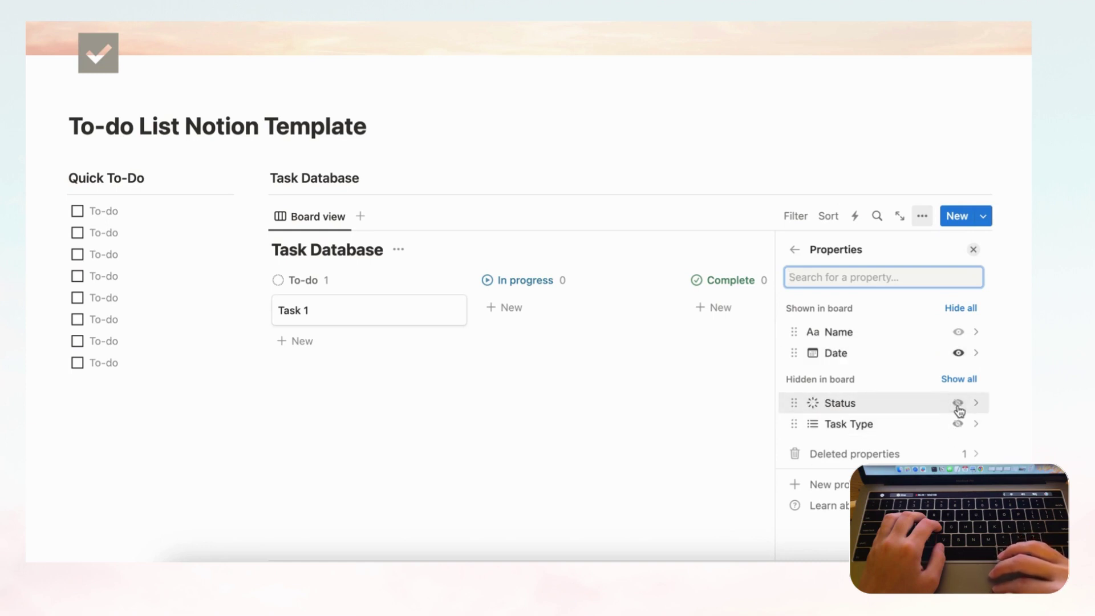
{"action": "left_click", "coordinate": [959, 425]}
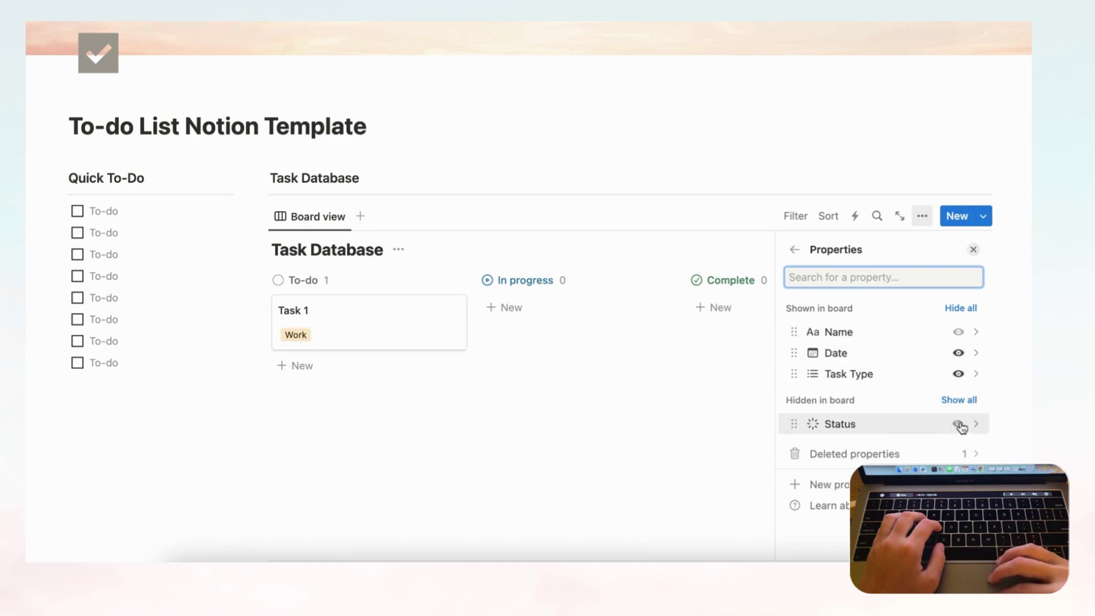
{"action": "left_click", "coordinate": [973, 249]}
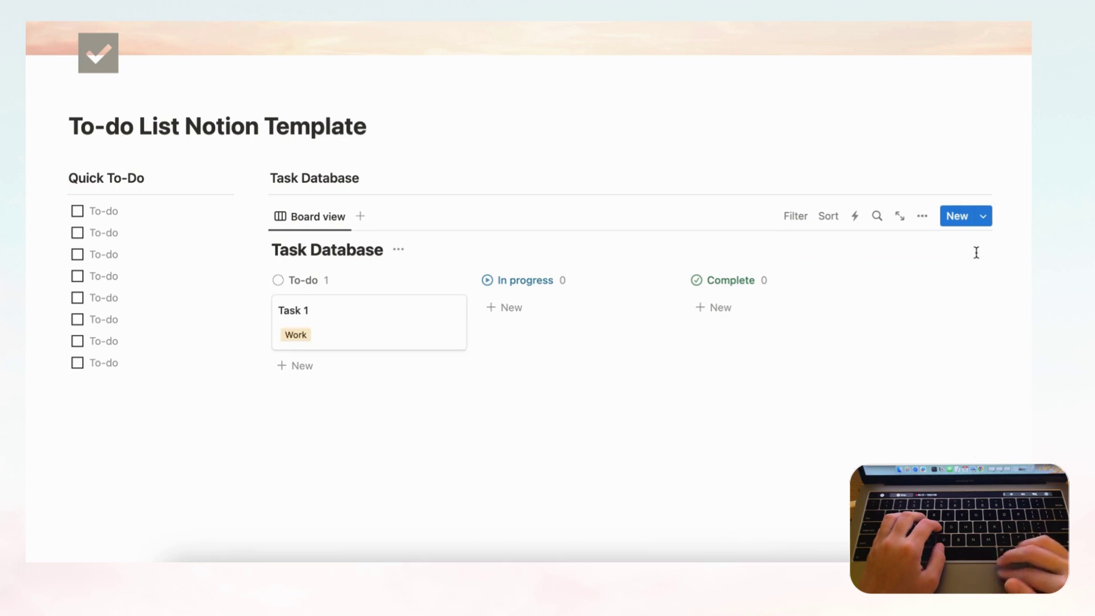
Set Task 1's Date property to September 16, 2023 and return to the board
{"action": "left_click", "coordinate": [384, 335]}
{"action": "left_click", "coordinate": [709, 107]}
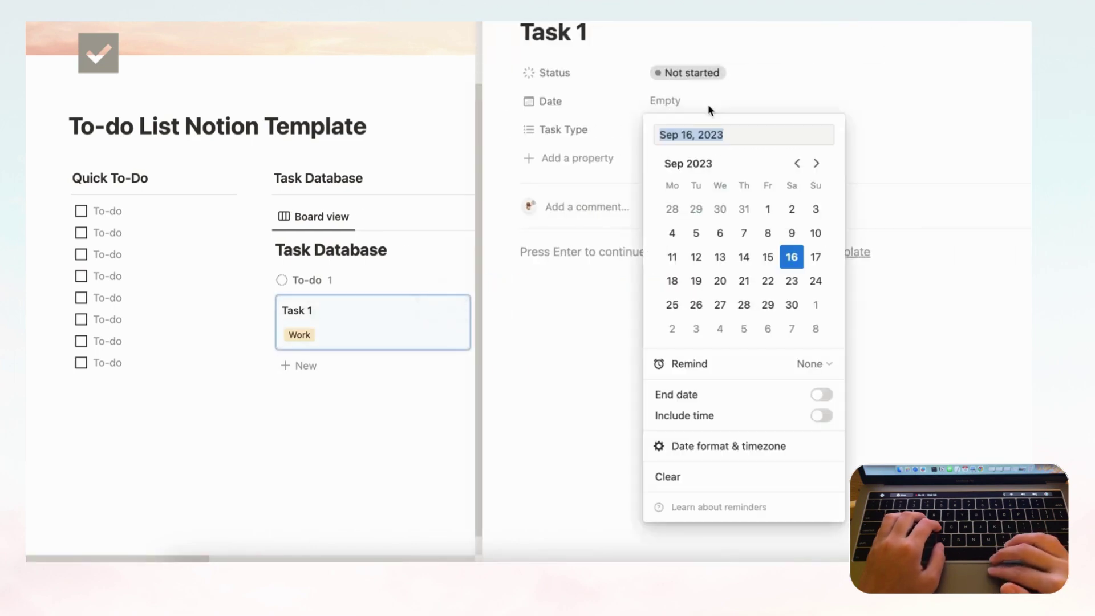
{"action": "left_click", "coordinate": [796, 261]}
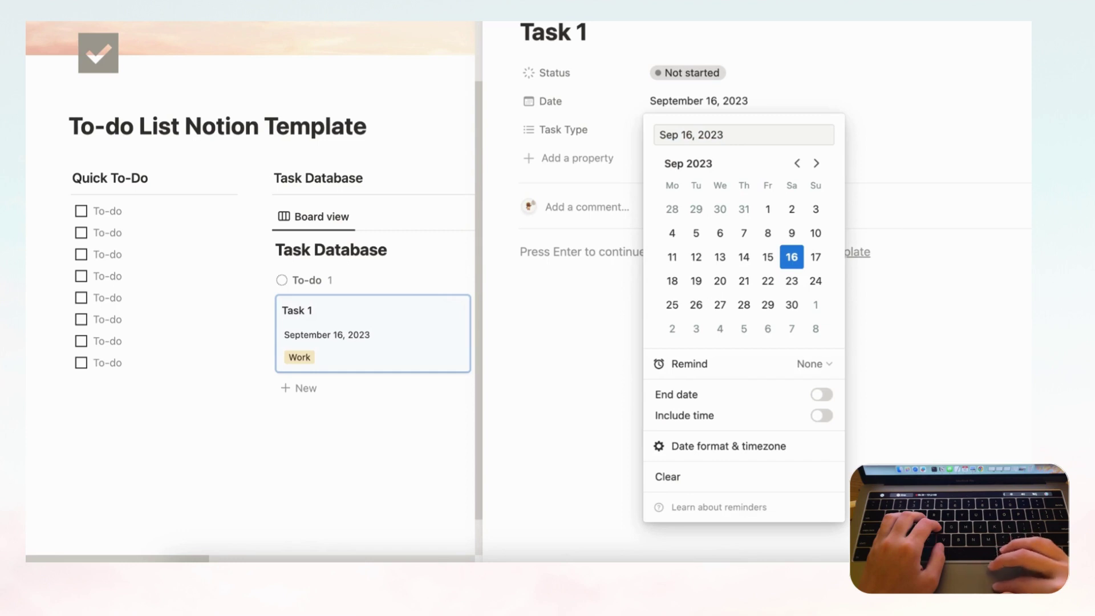
{"action": "key", "text": "Escape"}
{"action": "key", "text": "Escape"}
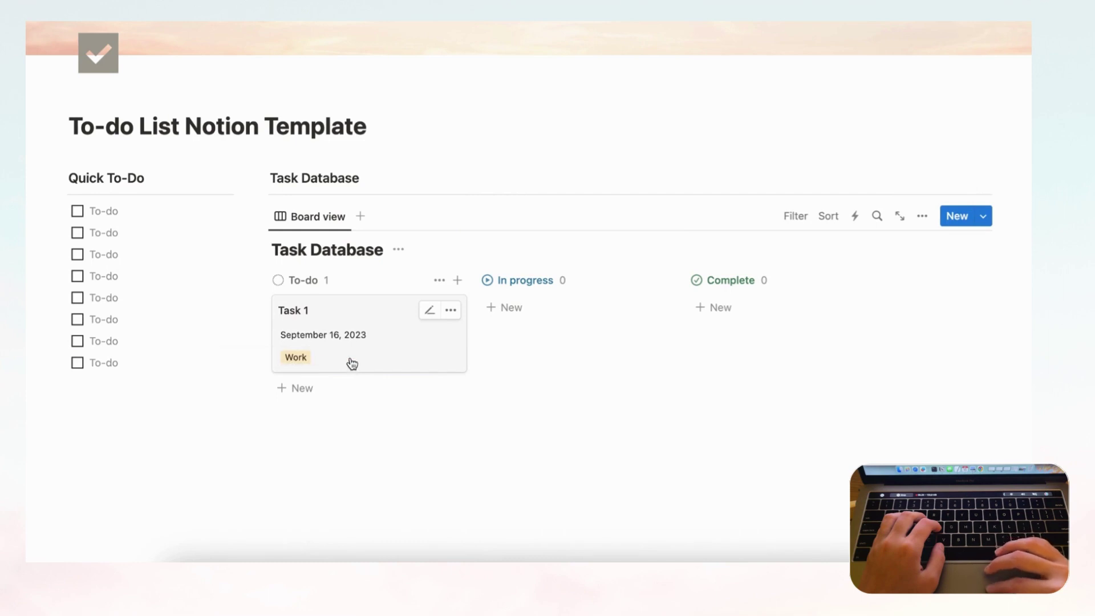
Look through the property types that can be added to Task 1, then close the card without adding any
{"action": "left_click", "coordinate": [378, 357]}
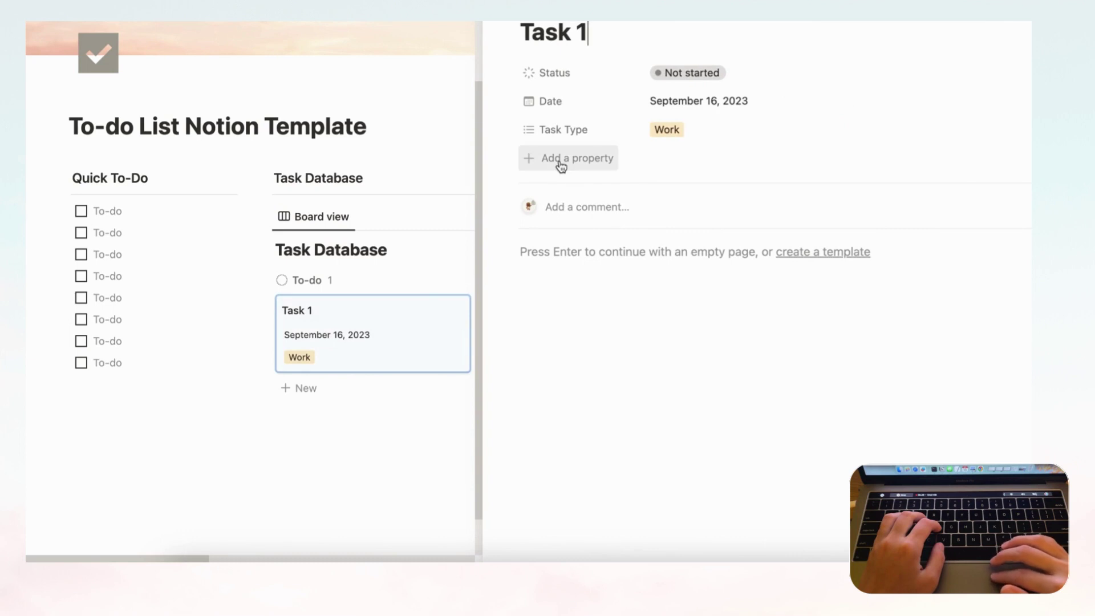
{"action": "left_click", "coordinate": [552, 167]}
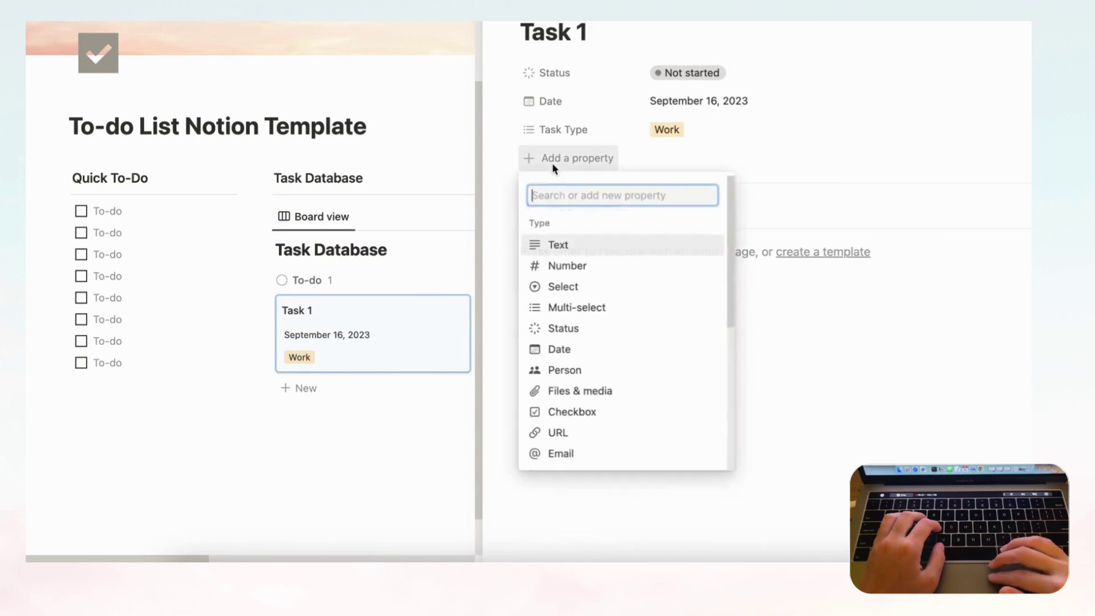
{"action": "scroll", "coordinate": [624, 325], "scroll_direction": "down", "scroll_amount": 2}
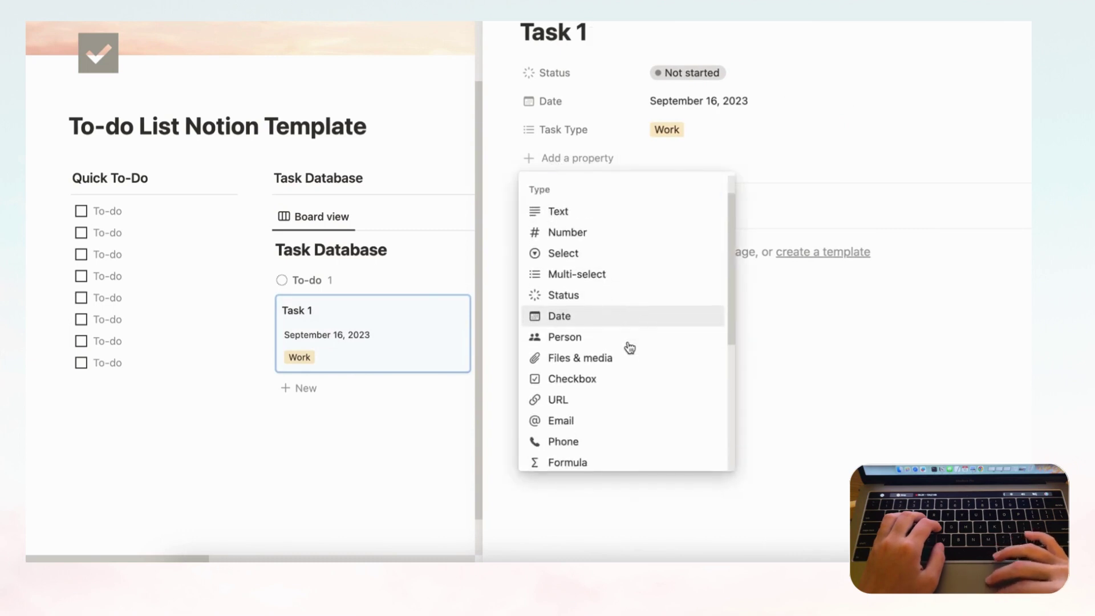
{"action": "scroll", "coordinate": [628, 344], "scroll_direction": "up", "scroll_amount": 2}
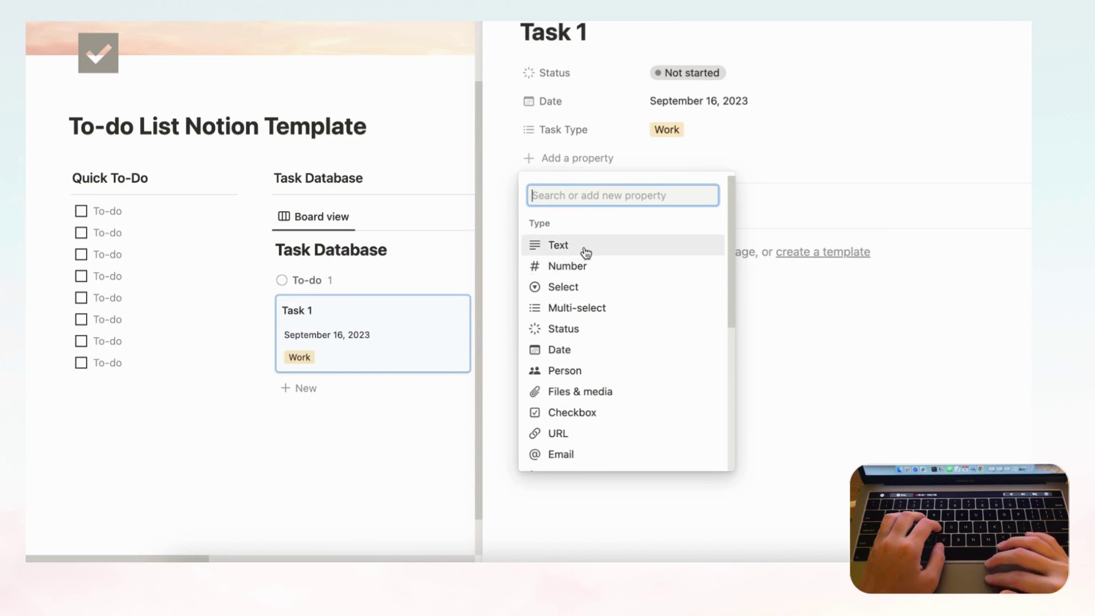
{"action": "scroll", "coordinate": [624, 268], "scroll_direction": "down", "scroll_amount": 5}
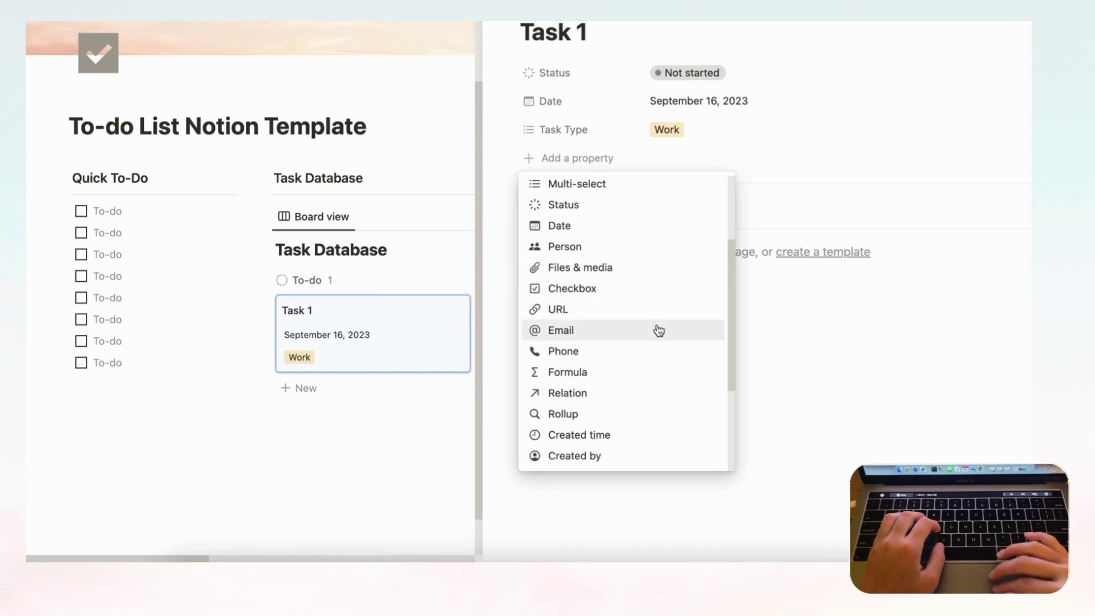
{"action": "scroll", "coordinate": [660, 331], "scroll_direction": "down", "scroll_amount": 5}
{"action": "scroll", "coordinate": [665, 355], "scroll_direction": "up", "scroll_amount": 3}
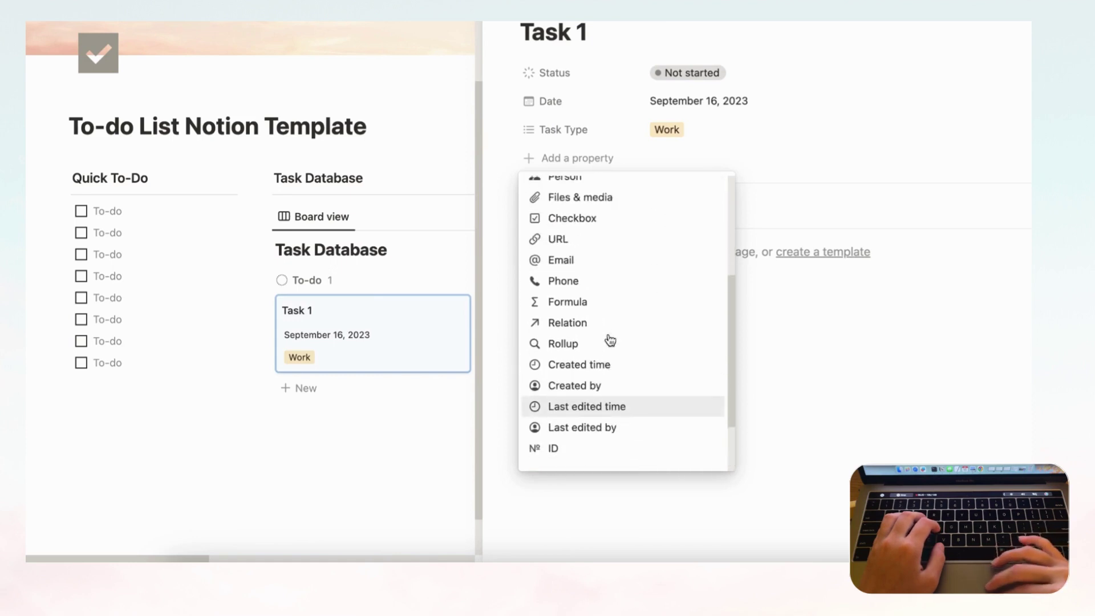
{"action": "scroll", "coordinate": [610, 341], "scroll_direction": "up", "scroll_amount": 5}
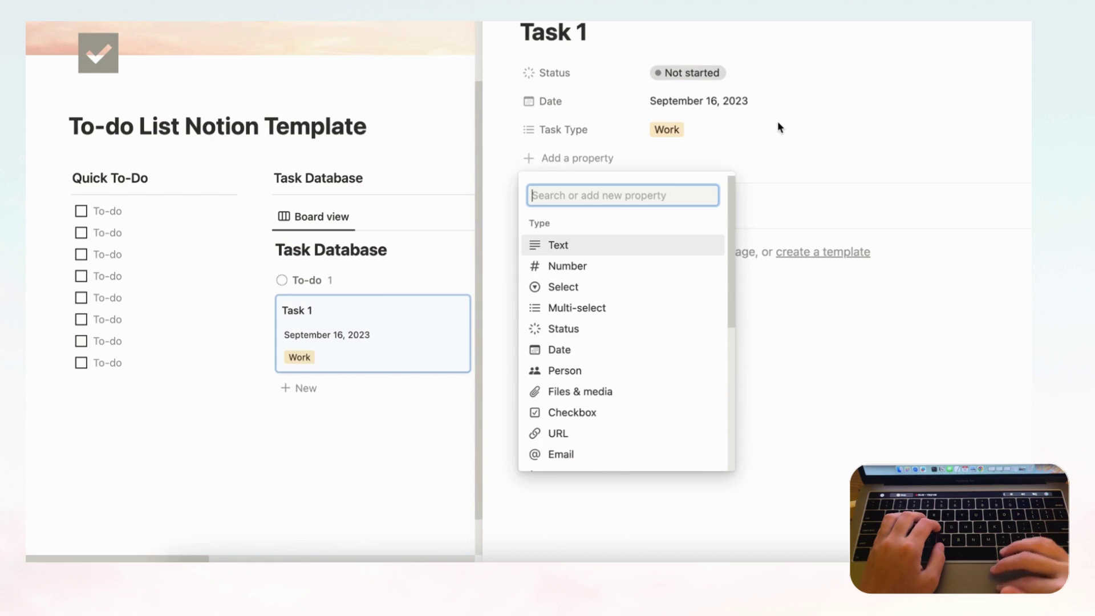
{"action": "left_click", "coordinate": [736, 35]}
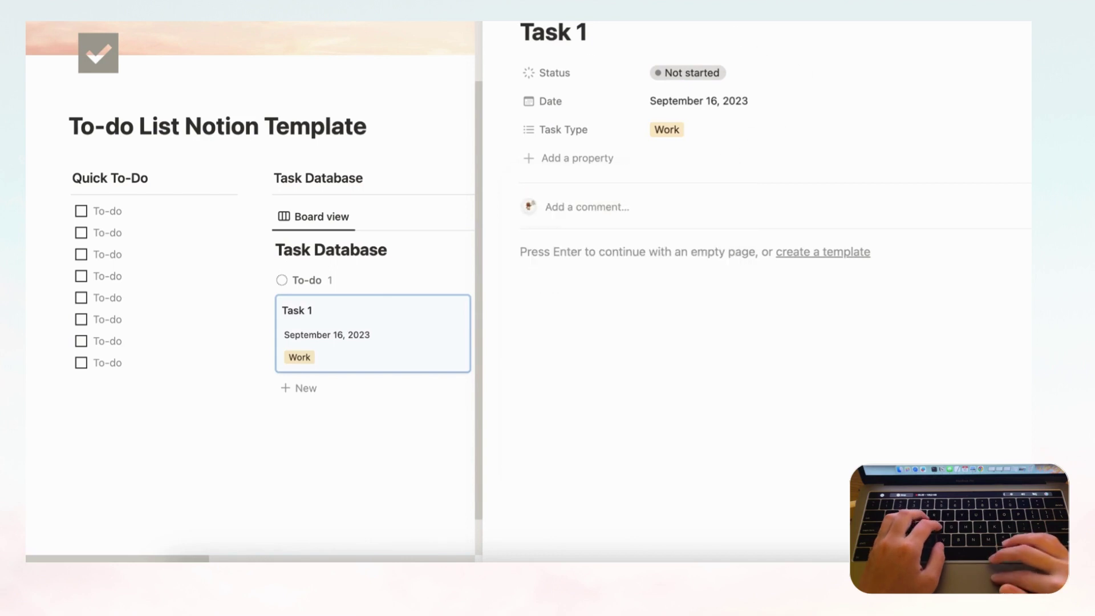
{"action": "key", "text": "Escape"}
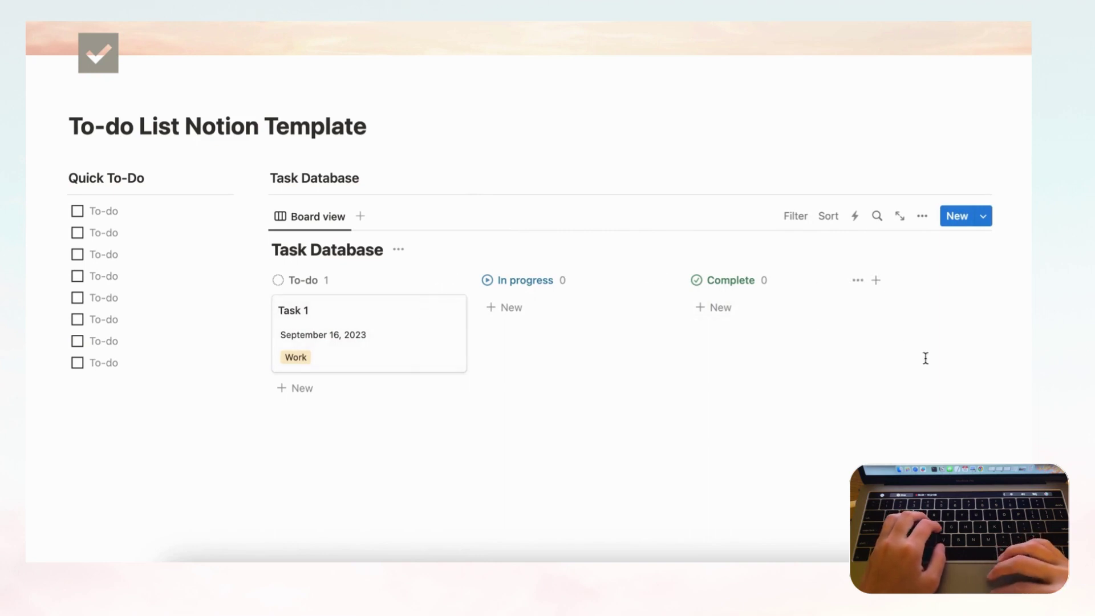
Hide the database title in the Task Database board view and turn on coloured columns
{"action": "left_click", "coordinate": [923, 218]}
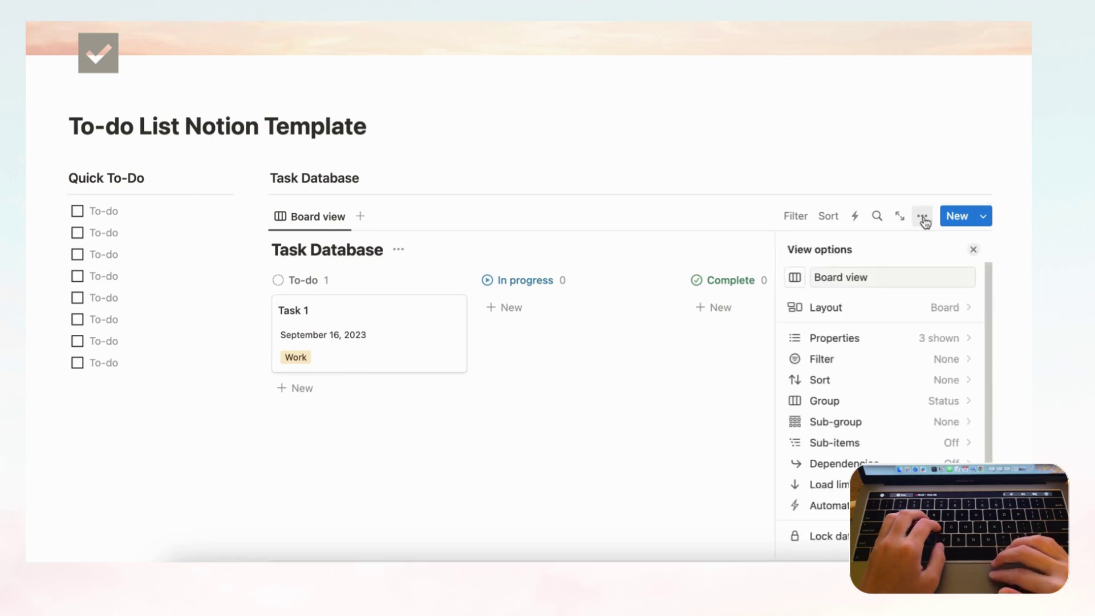
{"action": "left_click", "coordinate": [949, 311]}
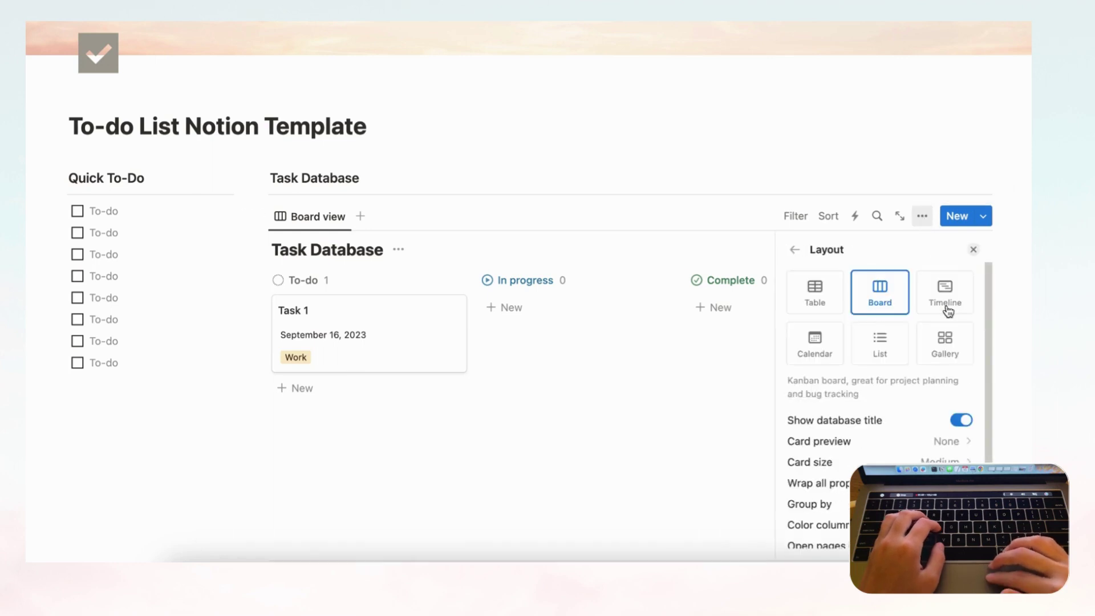
{"action": "scroll", "coordinate": [924, 394], "scroll_direction": "down", "scroll_amount": 2}
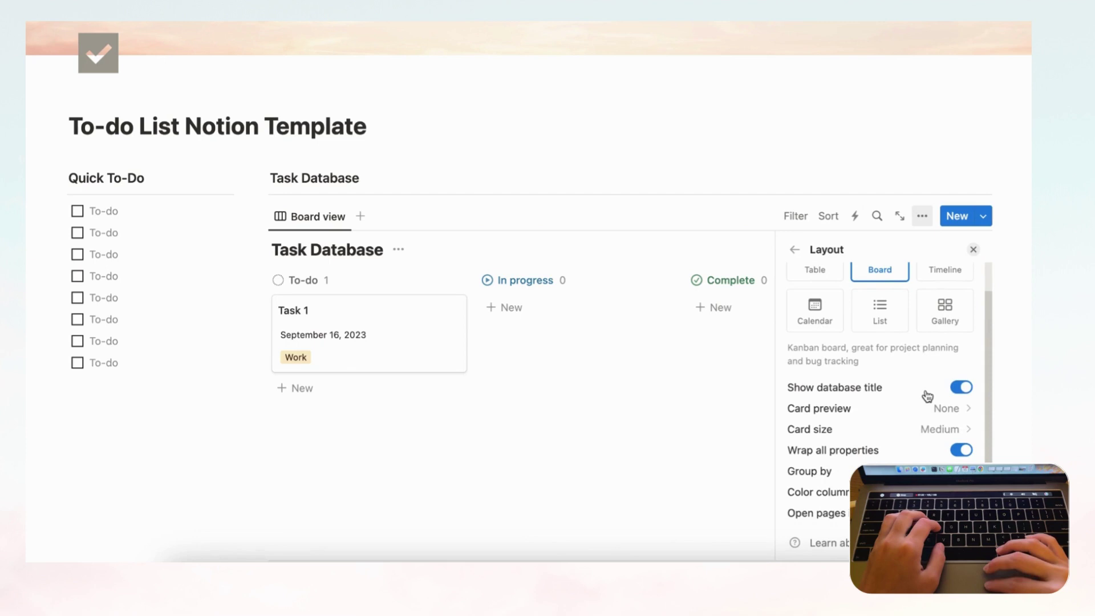
{"action": "left_click", "coordinate": [962, 387]}
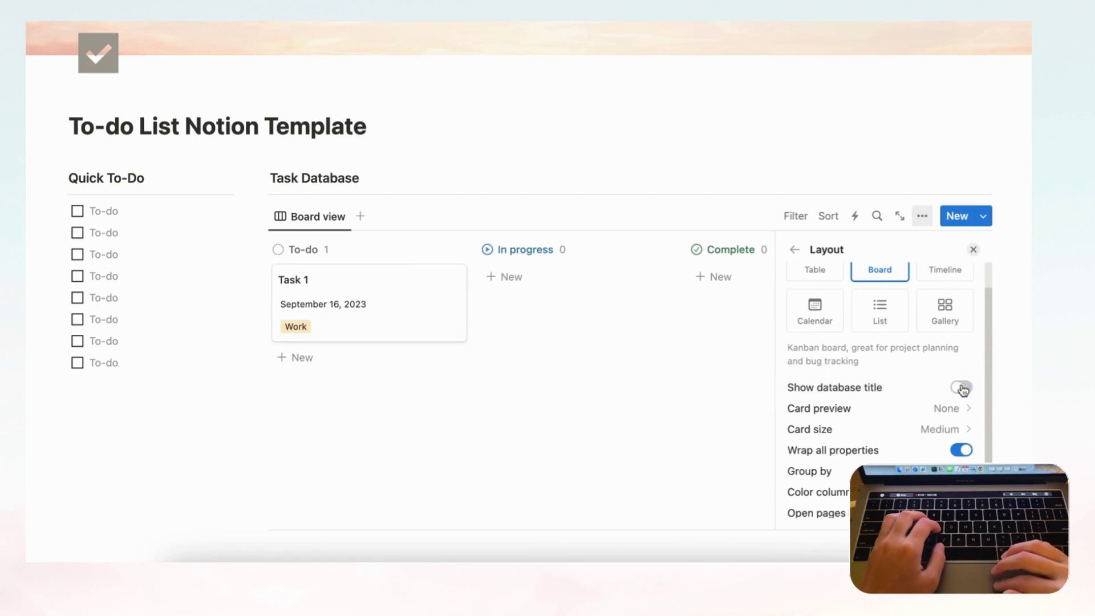
{"action": "scroll", "coordinate": [909, 425], "scroll_direction": "down", "scroll_amount": 2}
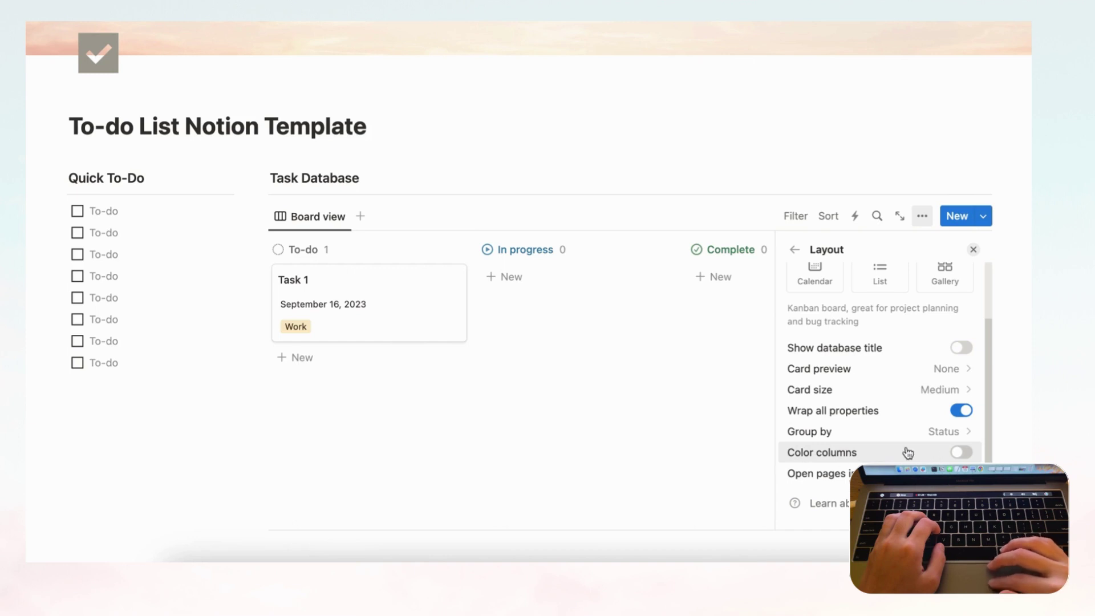
{"action": "left_click", "coordinate": [963, 454]}
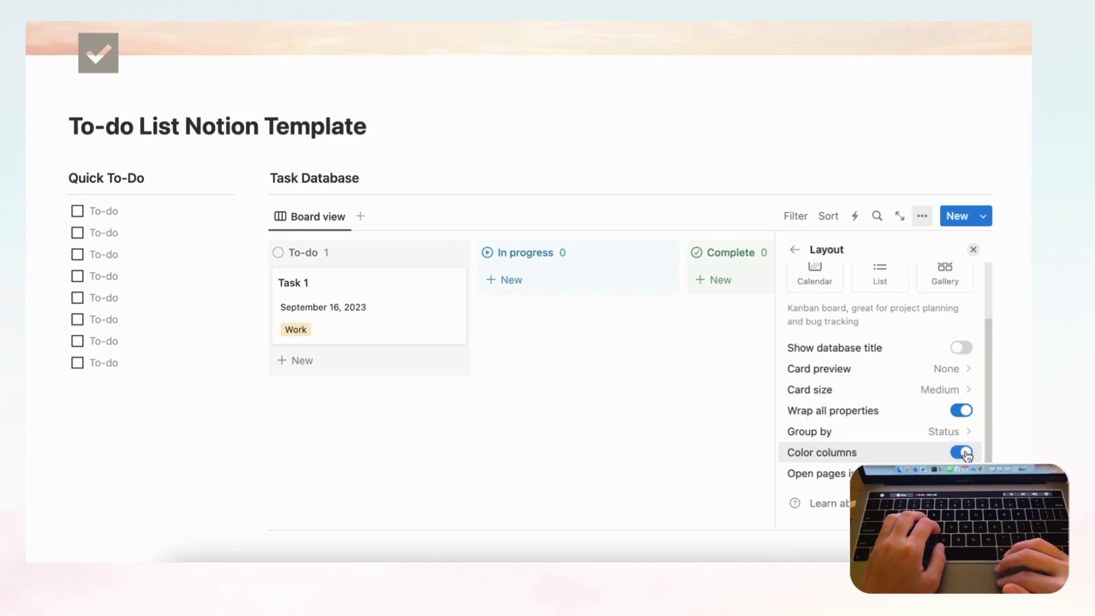
{"action": "left_click", "coordinate": [974, 250]}
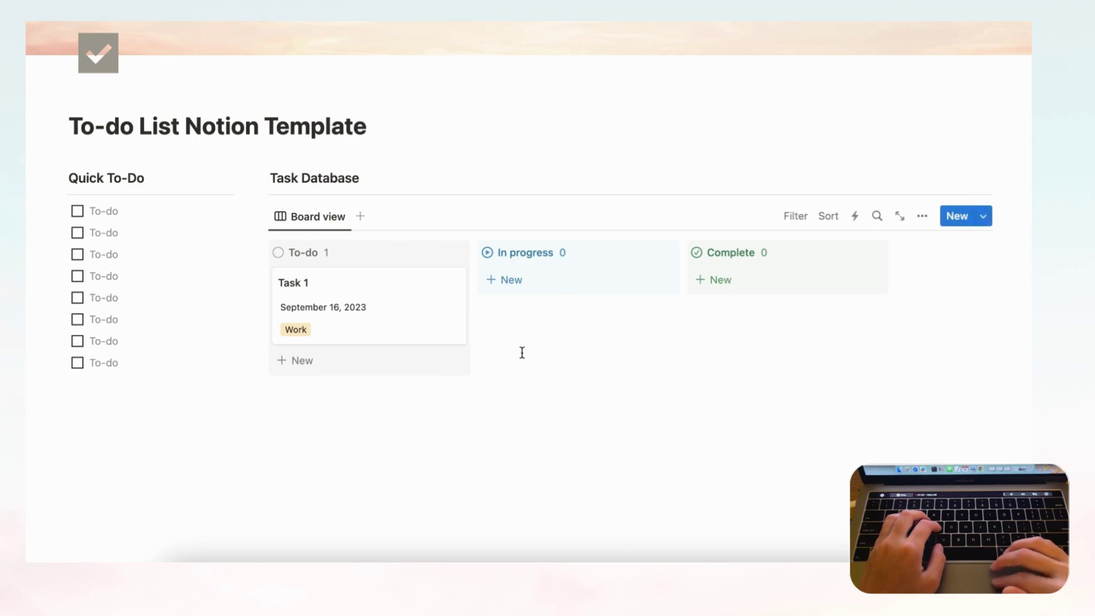
Duplicate the Task Database's board view and name the copy "Calendar View"
{"action": "left_click", "coordinate": [323, 217]}
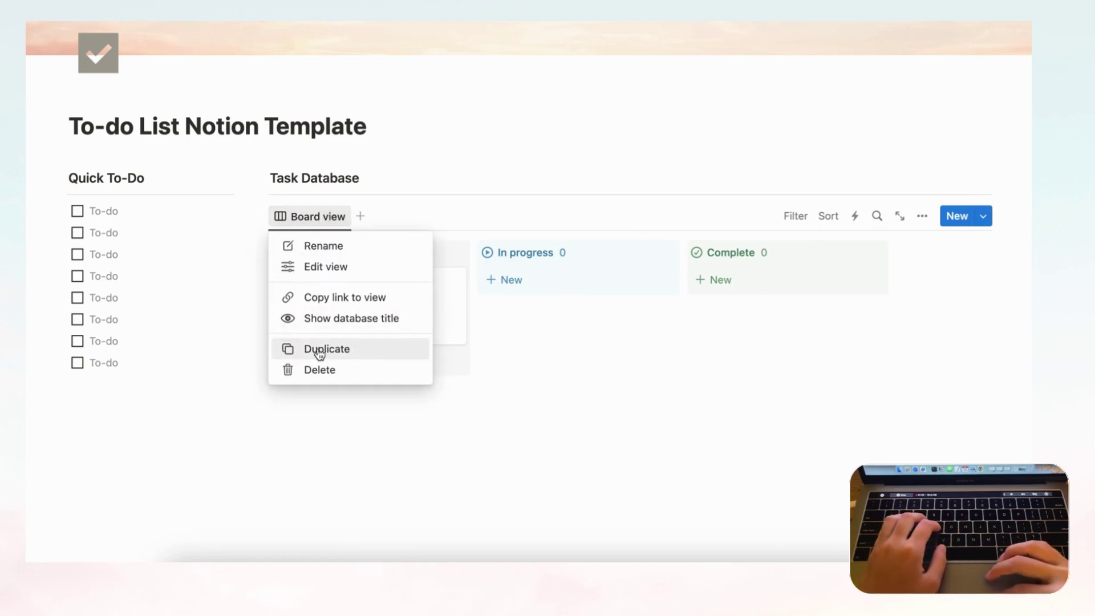
{"action": "left_click", "coordinate": [338, 354]}
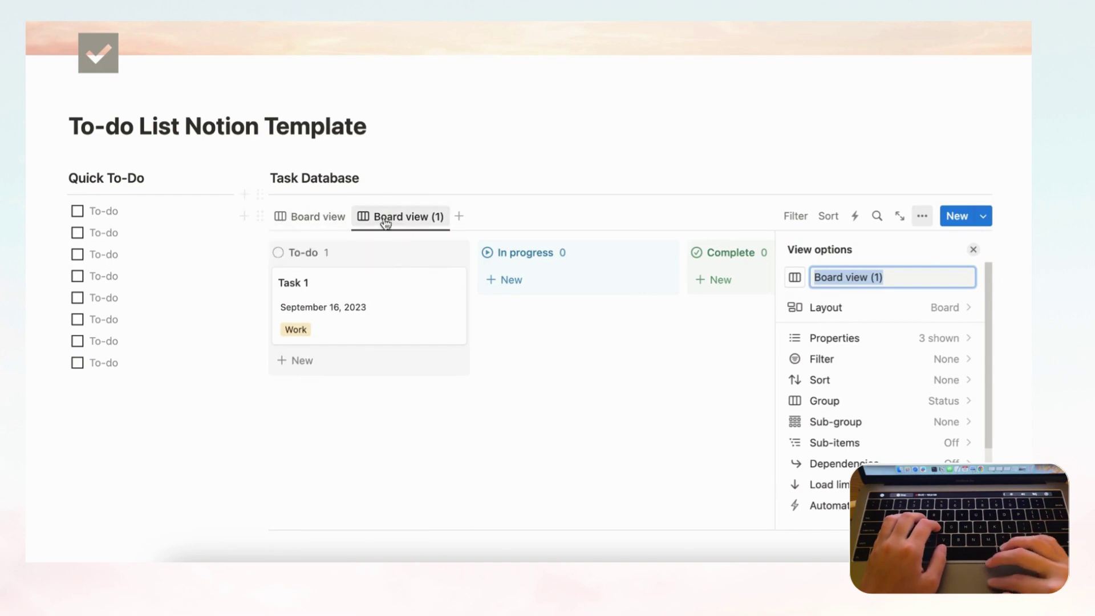
{"action": "triple_click", "coordinate": [859, 279]}
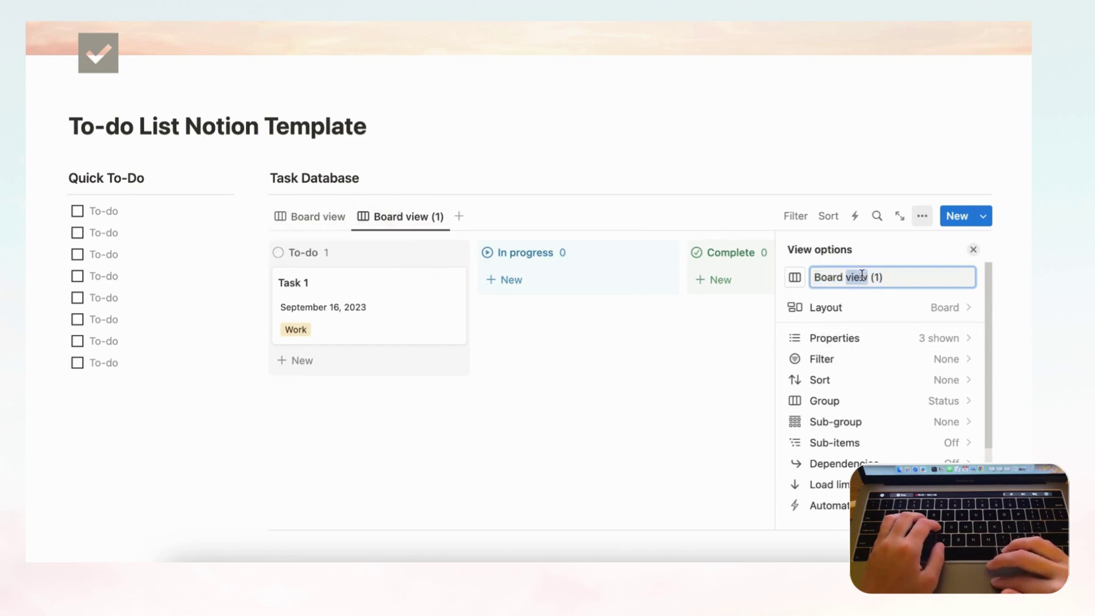
{"action": "key", "text": "BackSpace"}
{"action": "type", "text": "Calendar View"}
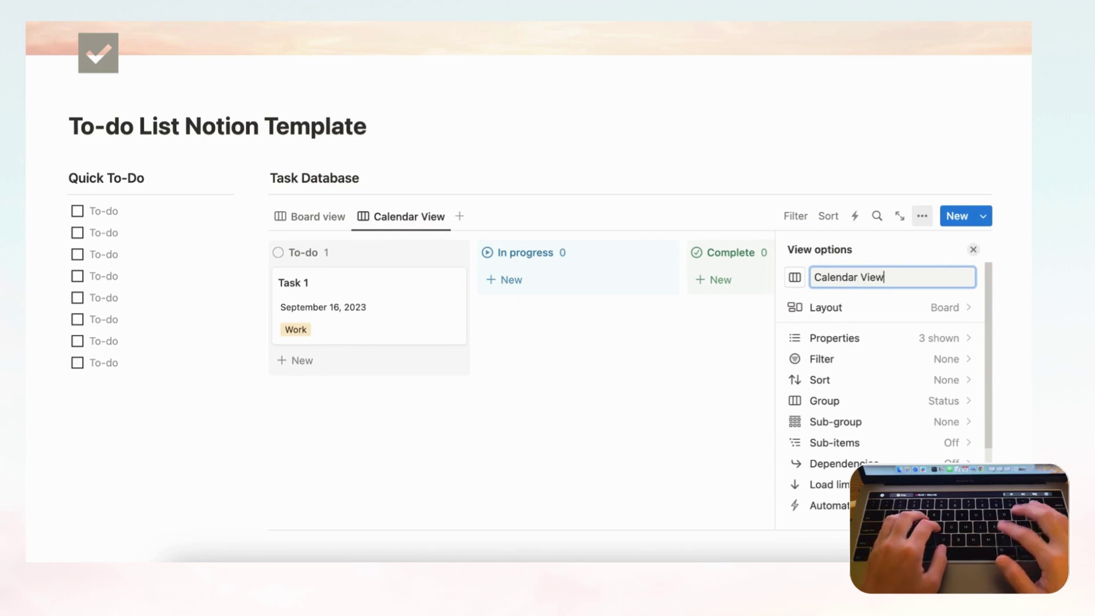
{"action": "left_click", "coordinate": [973, 254]}
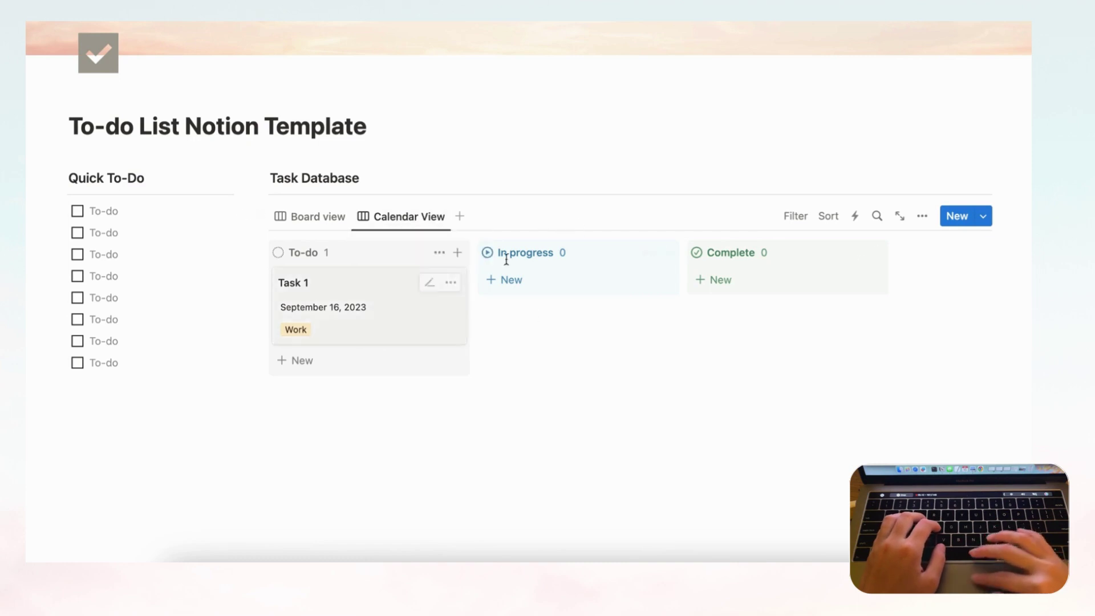
Change the layout of Calendar View from board to calendar
{"action": "left_click", "coordinate": [923, 217]}
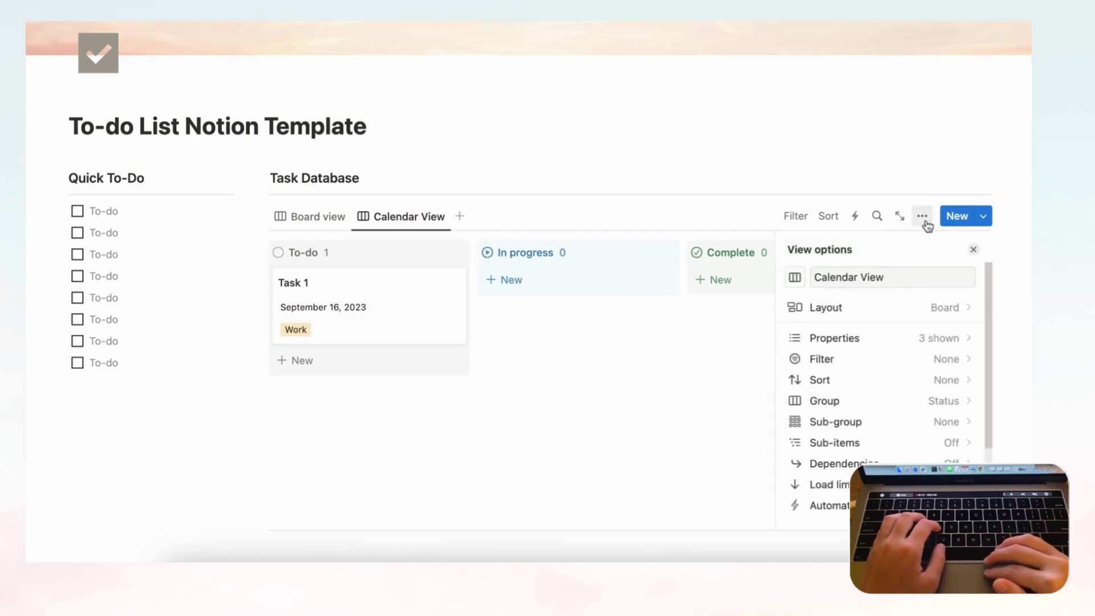
{"action": "left_click", "coordinate": [929, 311]}
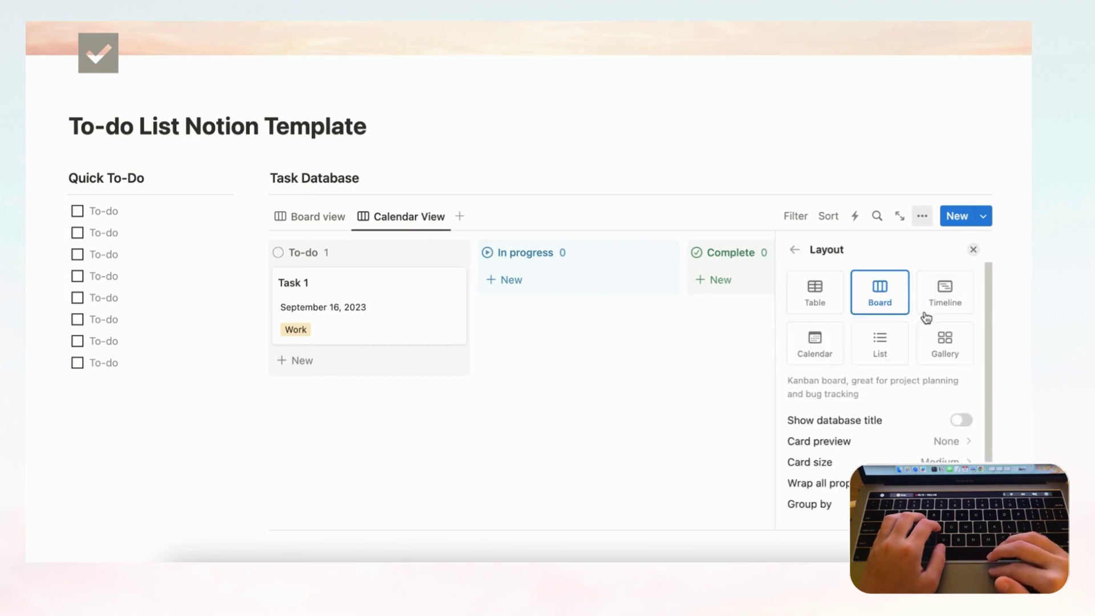
{"action": "left_click", "coordinate": [825, 340]}
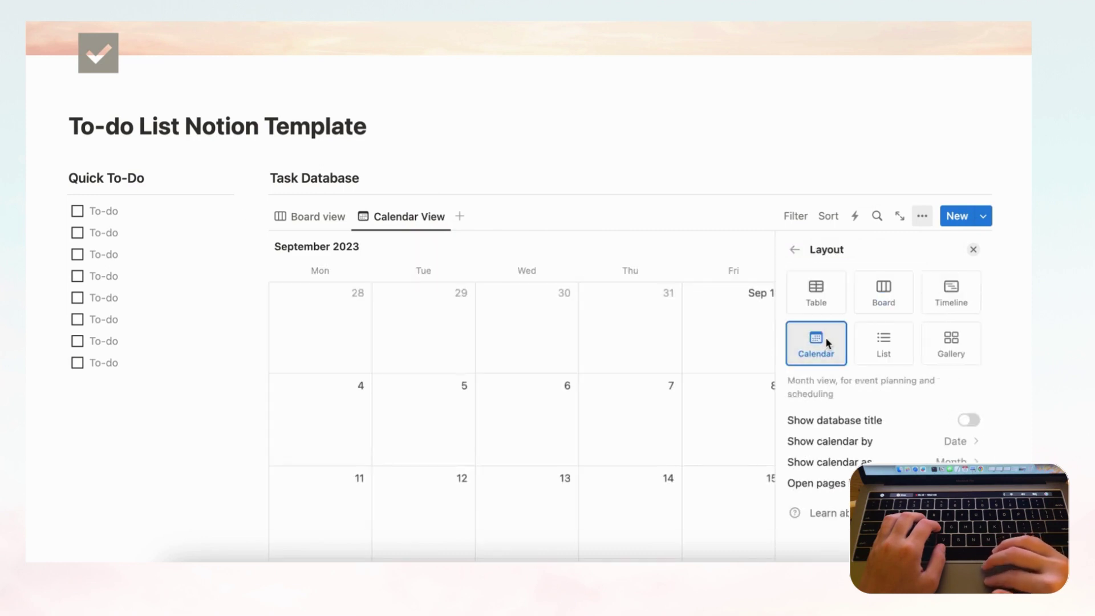
{"action": "left_click", "coordinate": [973, 249]}
Show the Status and Task Type properties on the Calendar View entries
{"action": "scroll", "coordinate": [998, 303], "scroll_direction": "down", "scroll_amount": 3}
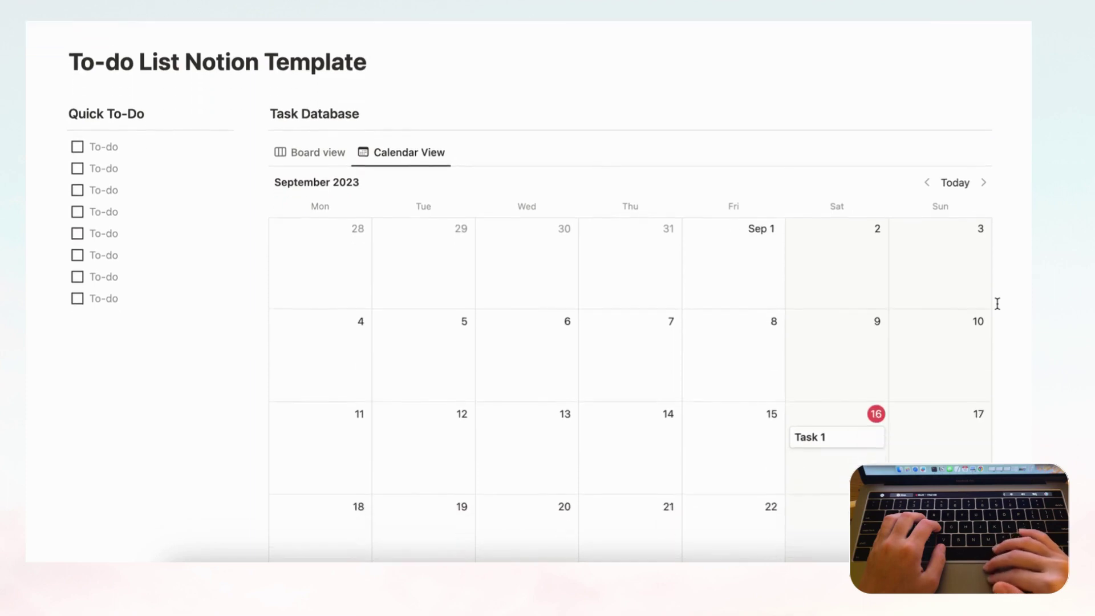
{"action": "scroll", "coordinate": [822, 396], "scroll_direction": "down", "scroll_amount": 2}
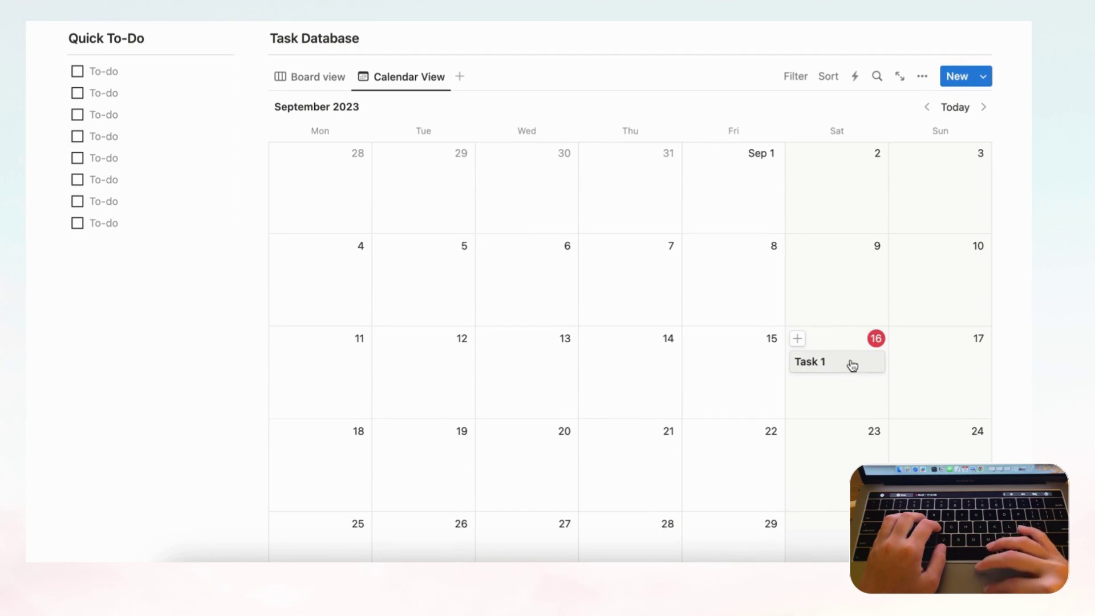
{"action": "left_click", "coordinate": [922, 76]}
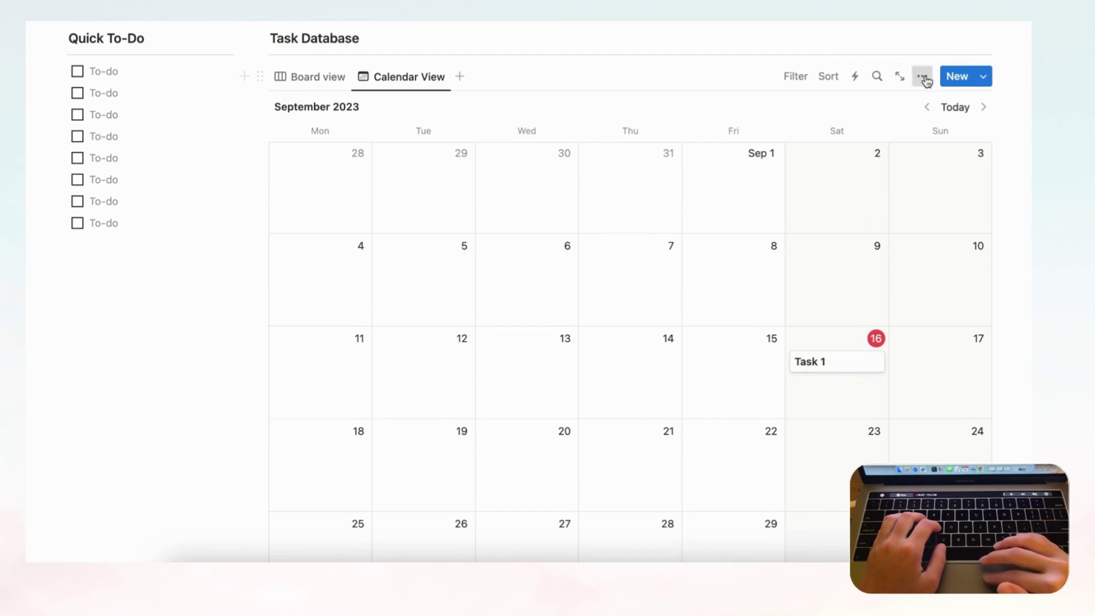
{"action": "left_click", "coordinate": [943, 198]}
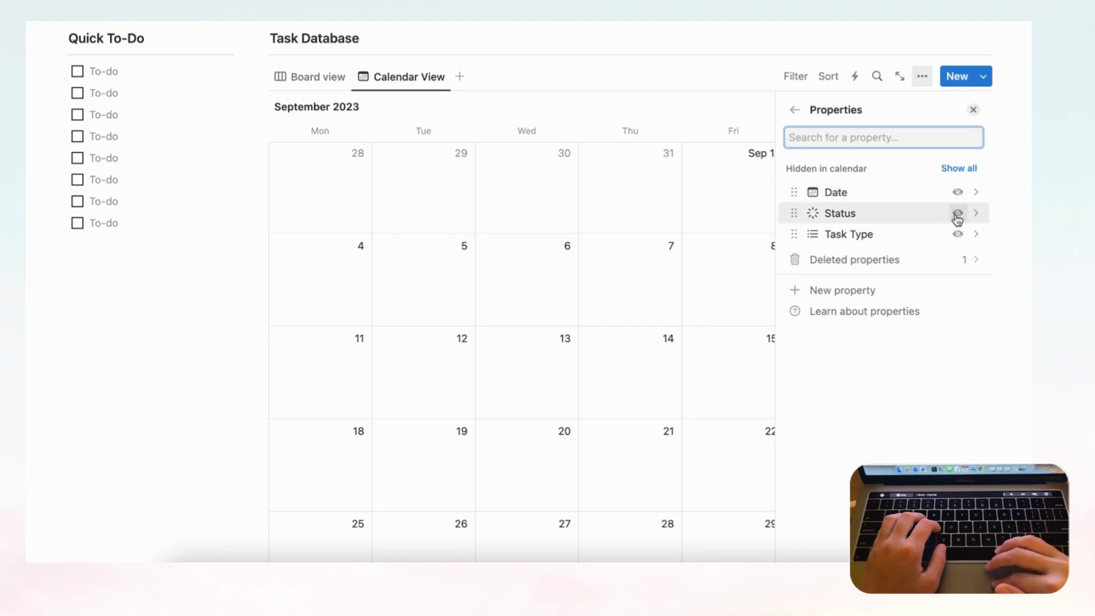
{"action": "left_click", "coordinate": [958, 213]}
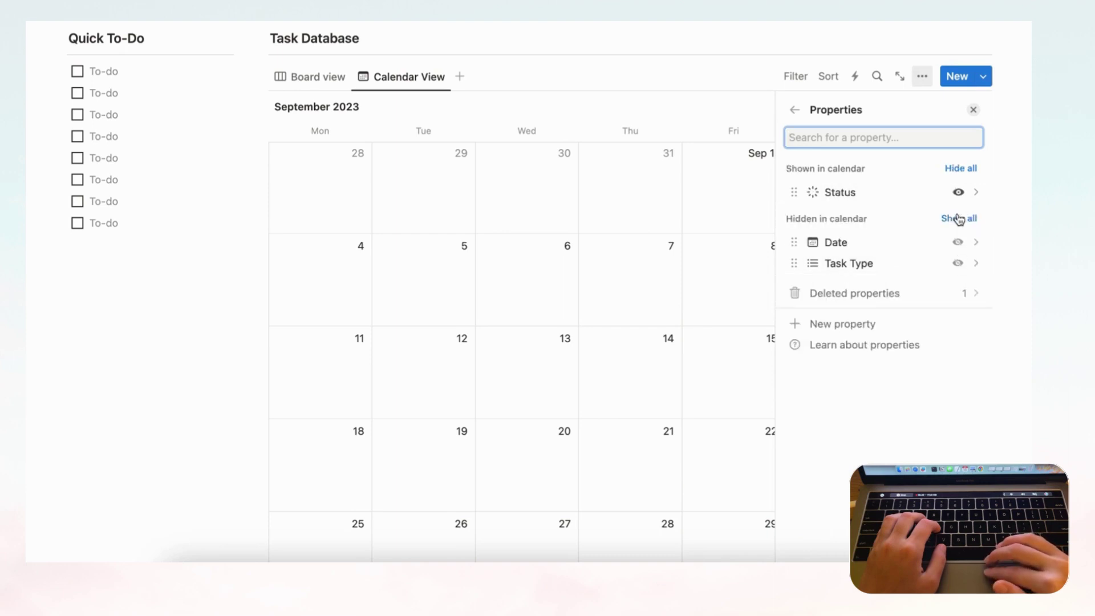
{"action": "left_click", "coordinate": [960, 266]}
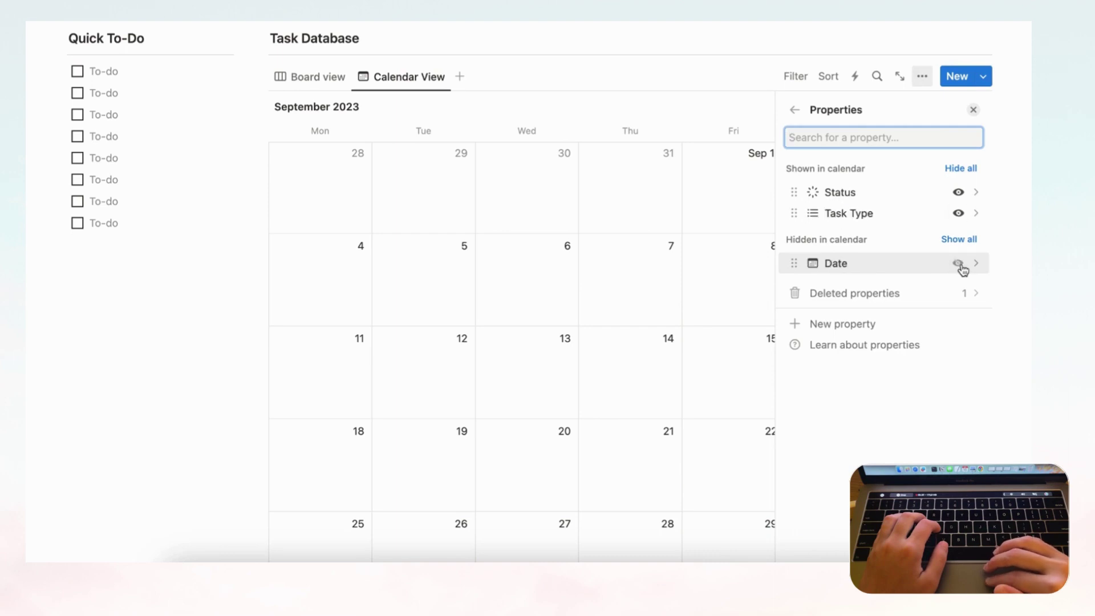
{"action": "left_click", "coordinate": [973, 109]}
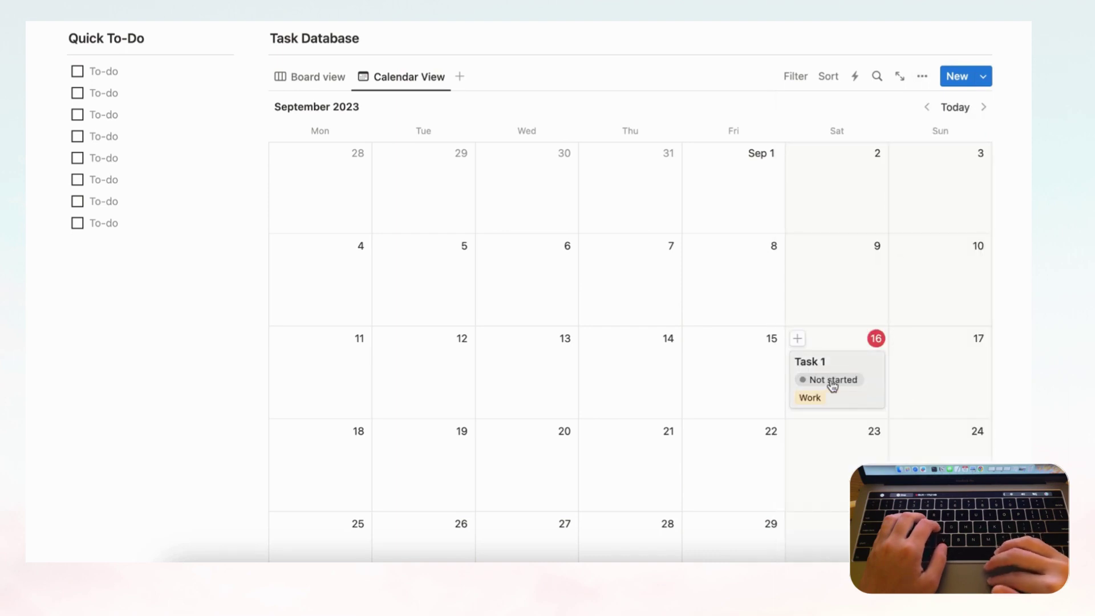
Set Calendar View to show the calendar as Week and jump to the current week
{"action": "scroll", "coordinate": [826, 405], "scroll_direction": "up", "scroll_amount": 1}
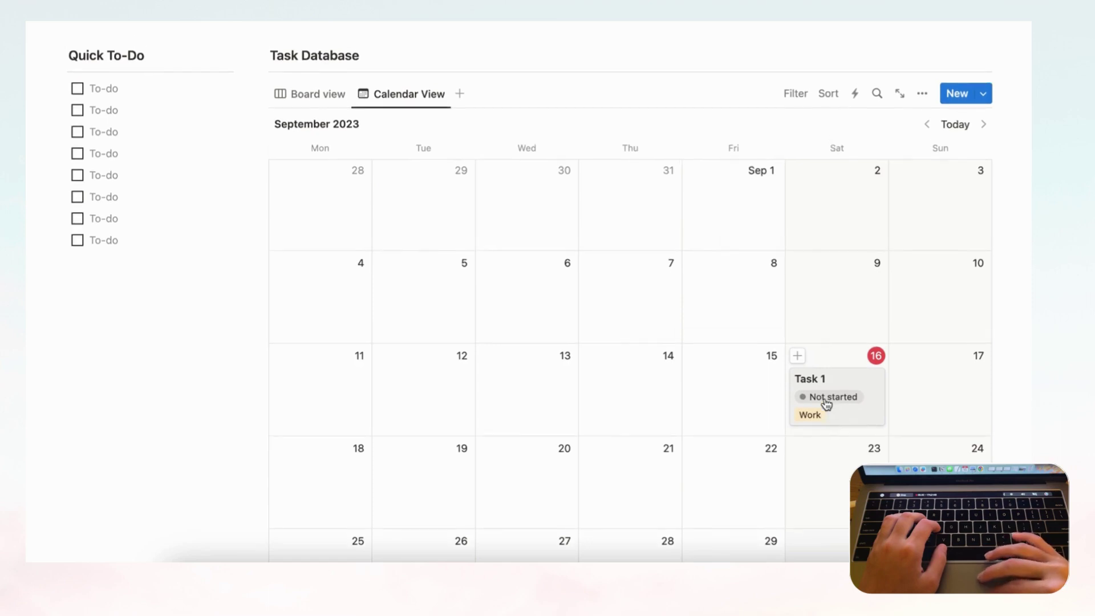
{"action": "left_click", "coordinate": [923, 96]}
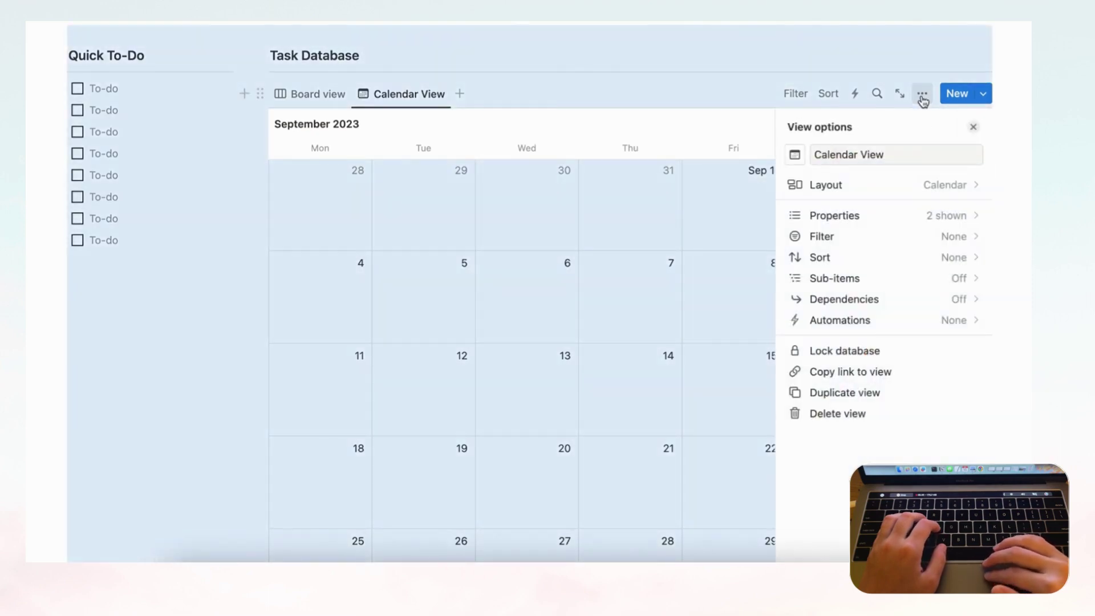
{"action": "left_click", "coordinate": [968, 190]}
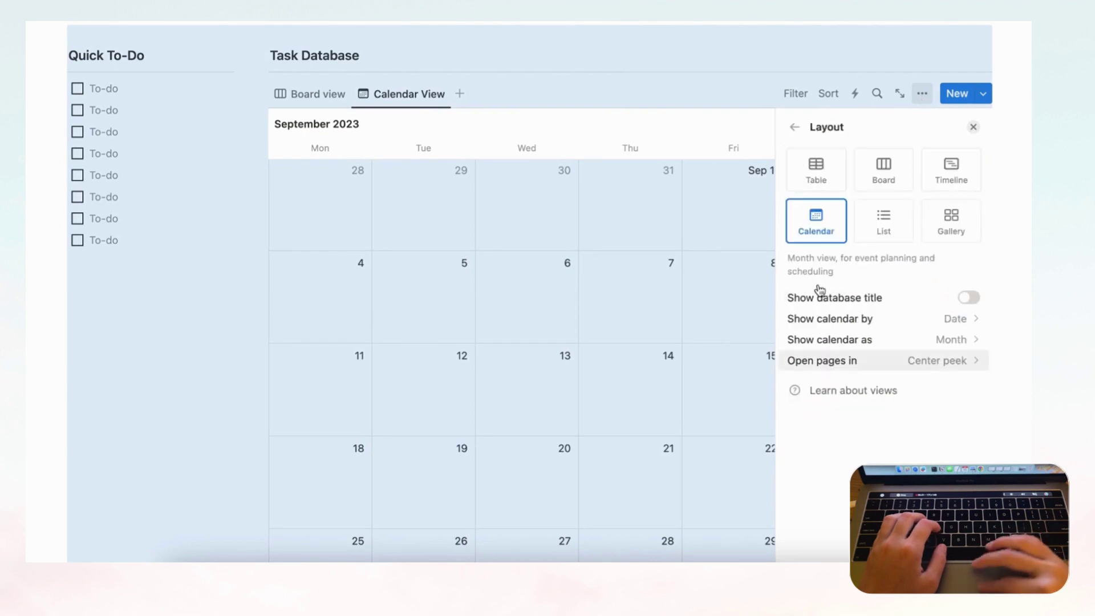
{"action": "left_click", "coordinate": [968, 339]}
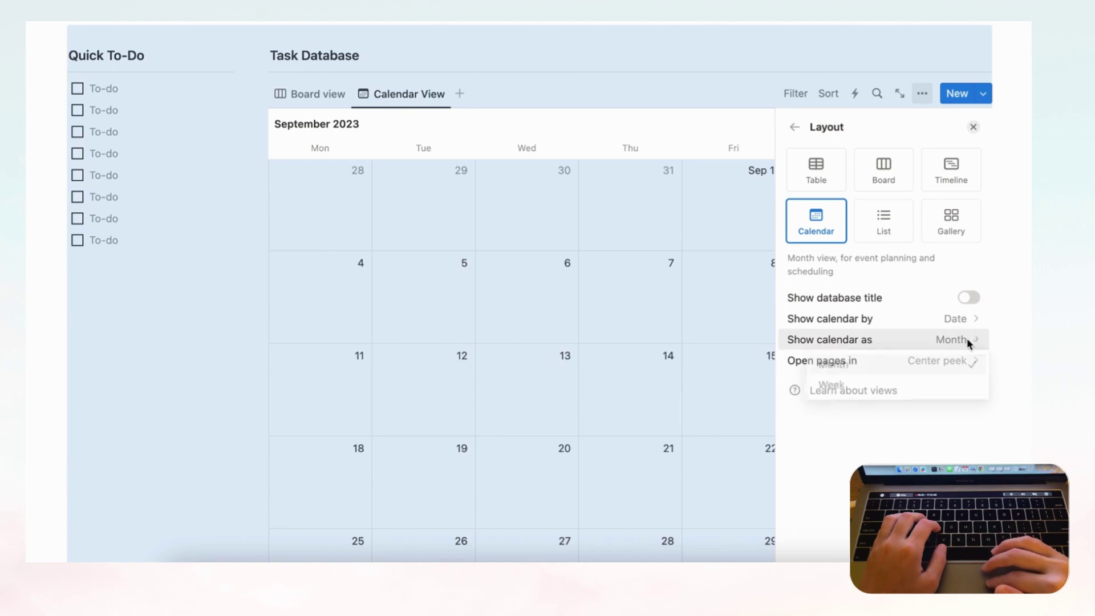
{"action": "left_click", "coordinate": [914, 387]}
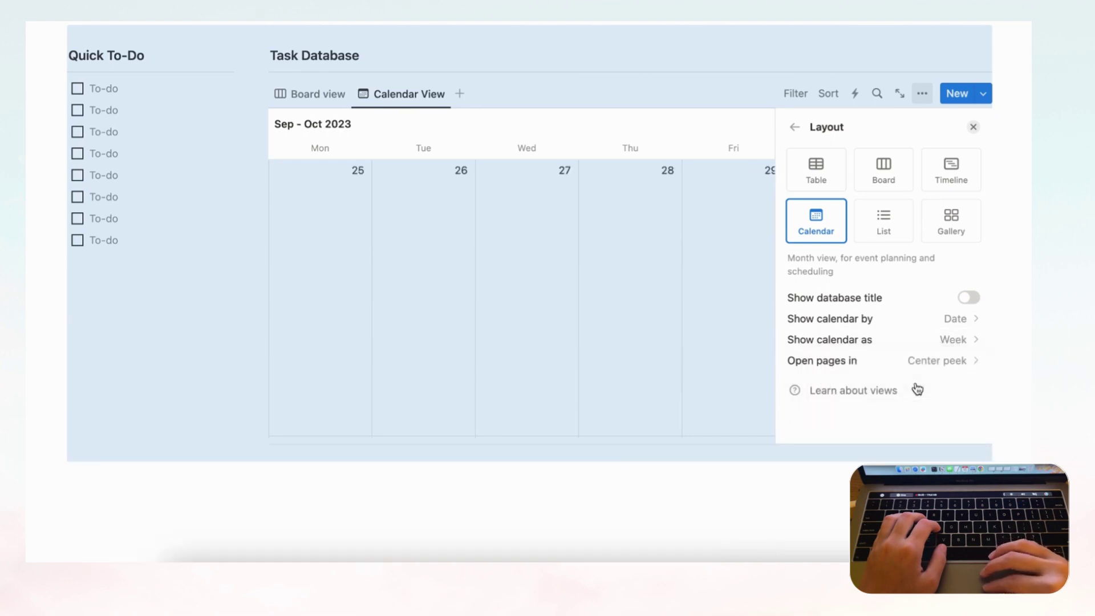
{"action": "left_click", "coordinate": [974, 126]}
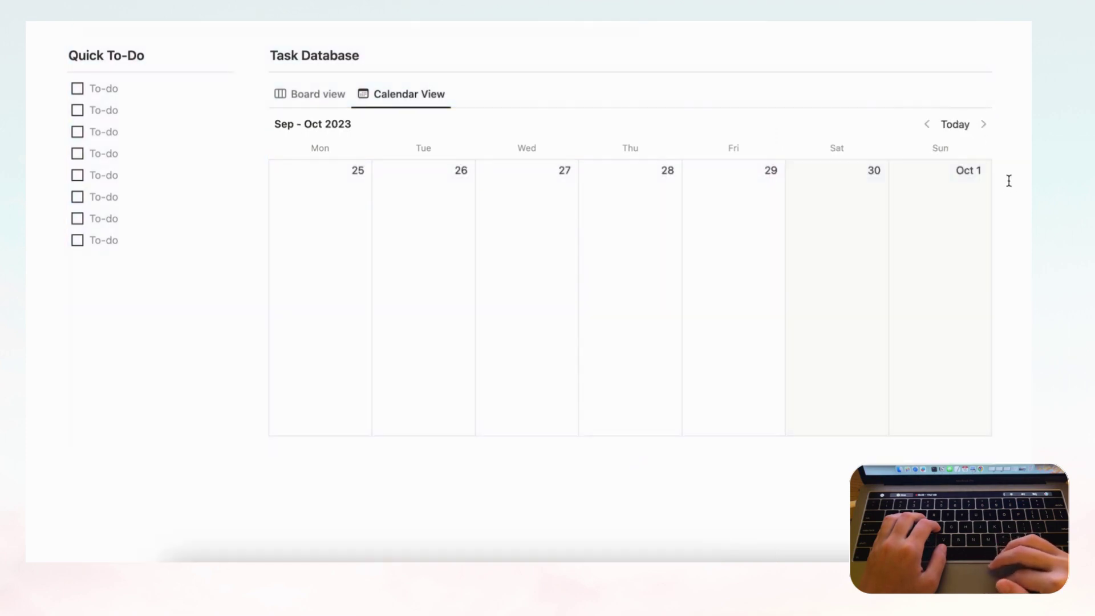
{"action": "left_click", "coordinate": [960, 127]}
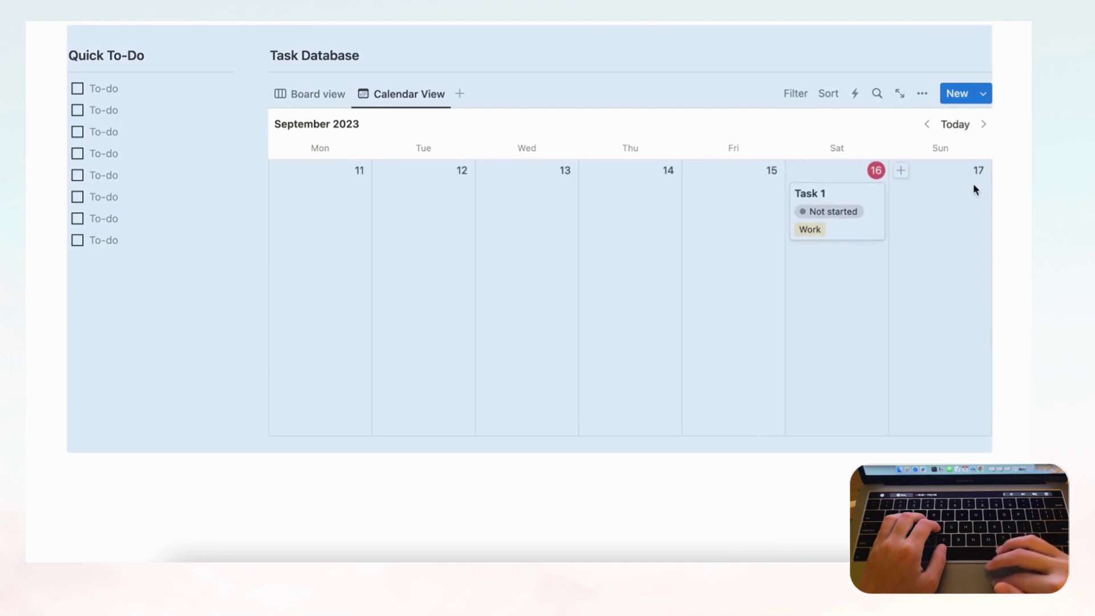
{"action": "left_click", "coordinate": [1012, 183]}
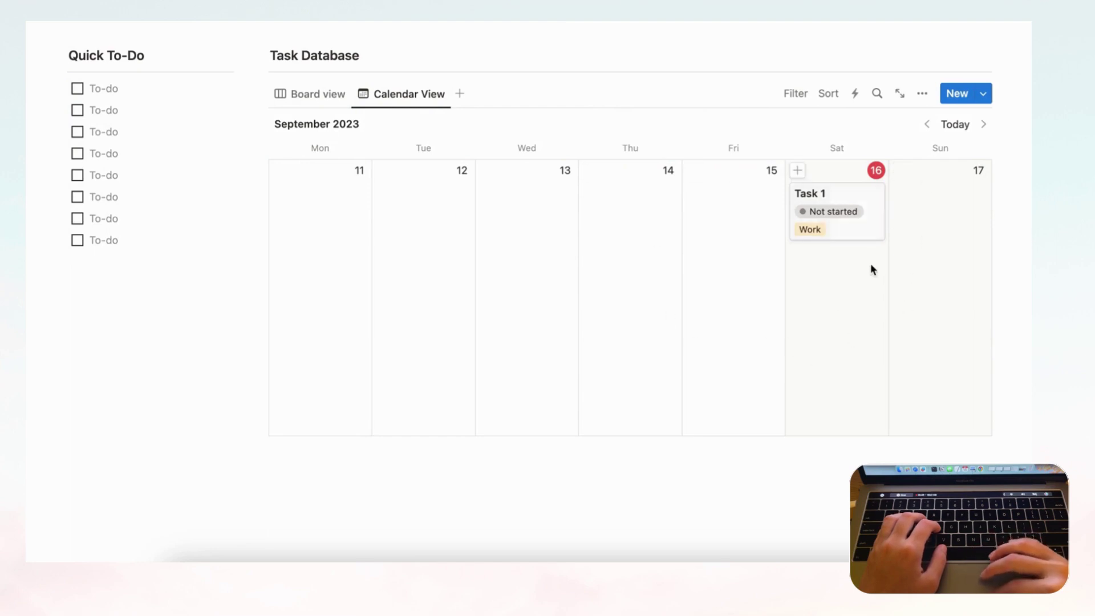
Set Calendar View to show the calendar as Month and close the view options
{"action": "left_click", "coordinate": [922, 94]}
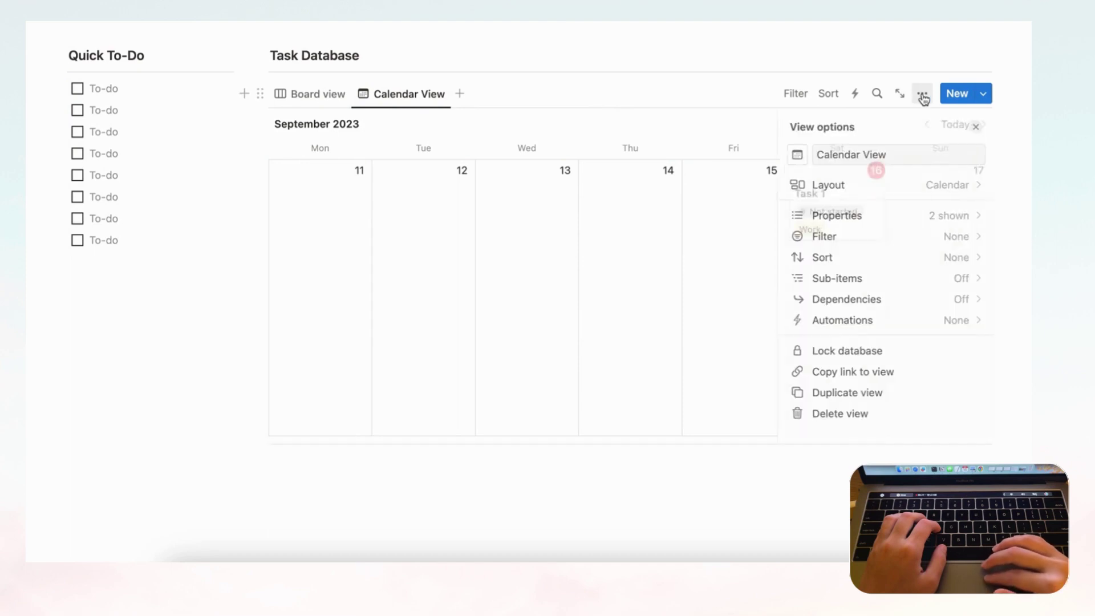
{"action": "left_click", "coordinate": [958, 188]}
{"action": "left_click", "coordinate": [972, 341]}
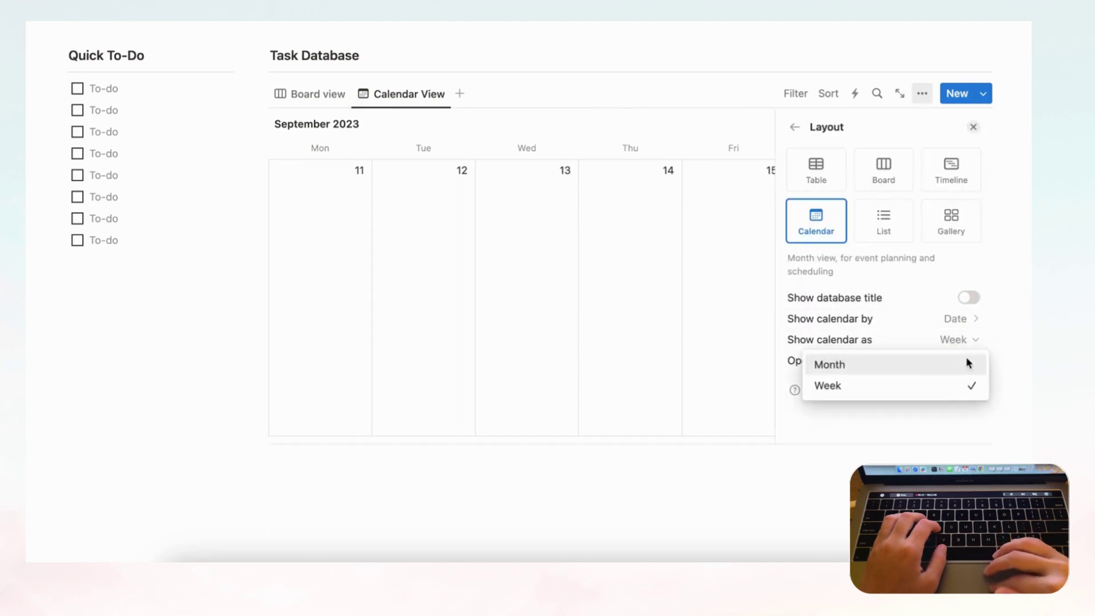
{"action": "left_click", "coordinate": [949, 368]}
{"action": "left_click", "coordinate": [973, 127]}
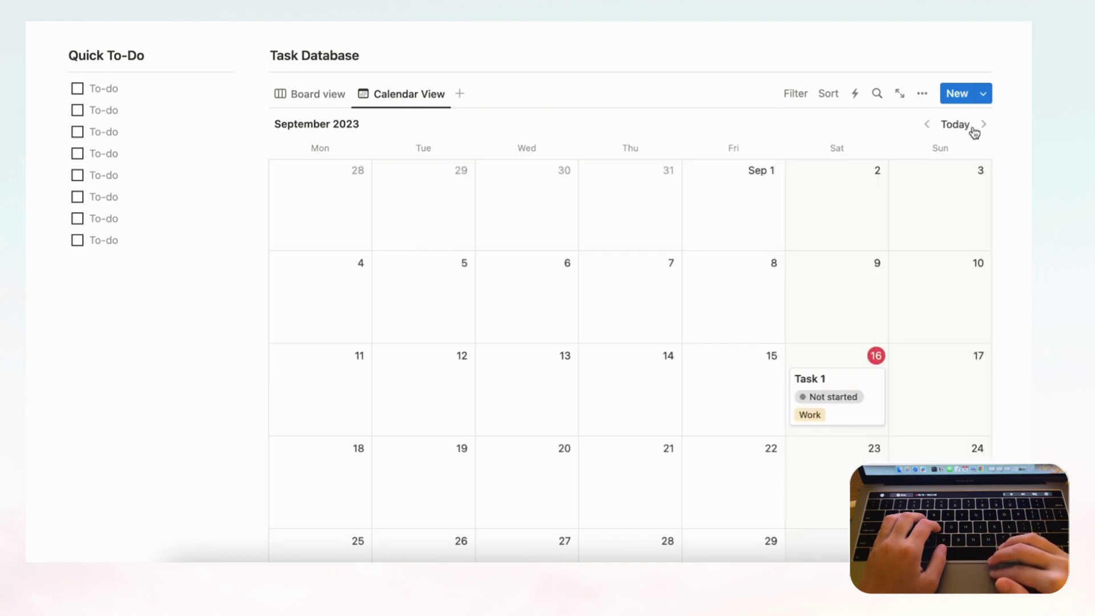
Extend Task 1 on the September 2023 calendar so it spans September 16 to 17
{"action": "scroll", "coordinate": [915, 341], "scroll_direction": "down", "scroll_amount": 2}
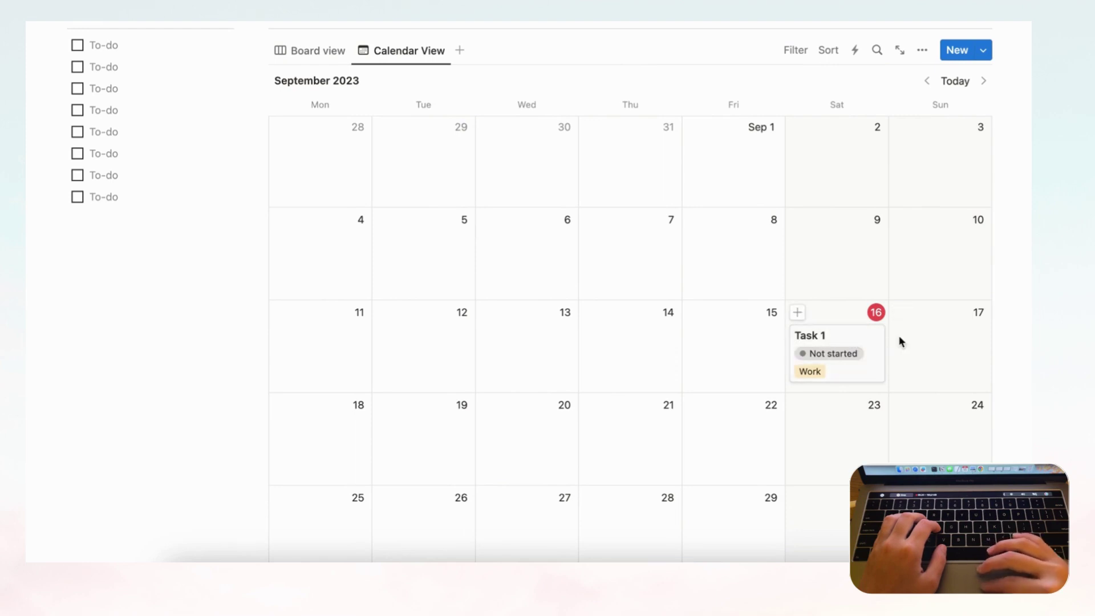
{"action": "left_click_drag", "start_coordinate": [884, 335], "coordinate": [969, 338]}
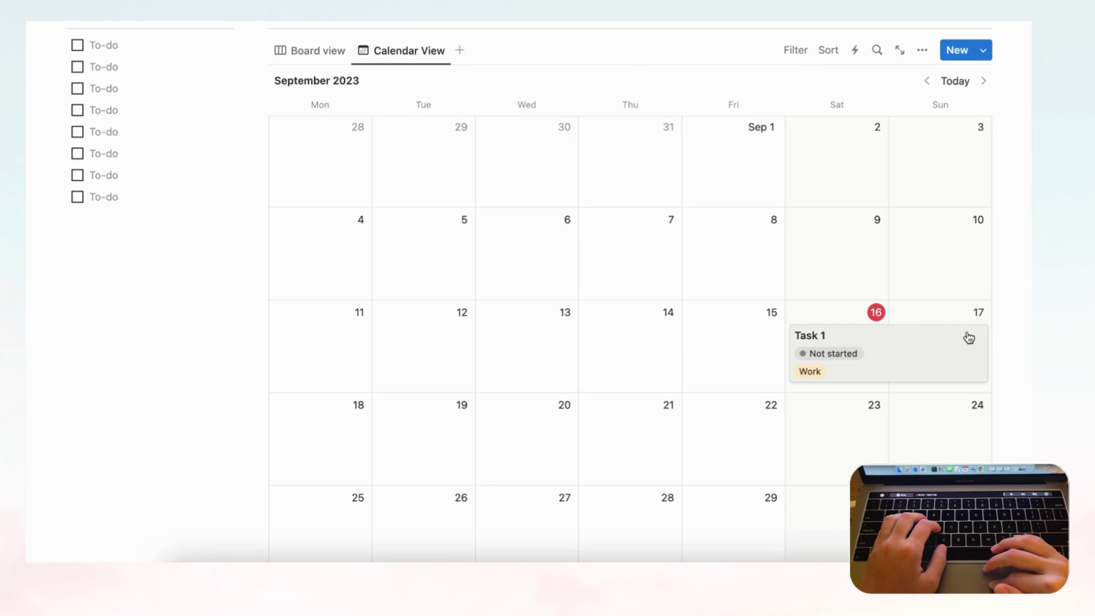
Move Task 1 to September 23 to 24 on the calendar and check its dates in Board view
{"action": "scroll", "coordinate": [932, 344], "scroll_direction": "up", "scroll_amount": 1}
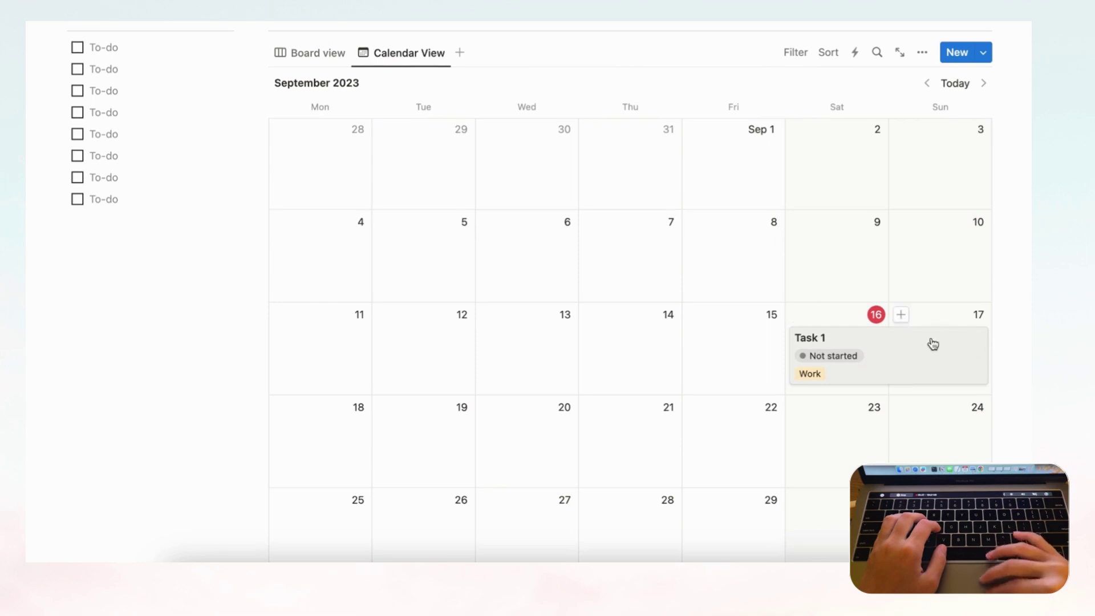
{"action": "left_click", "coordinate": [315, 83]}
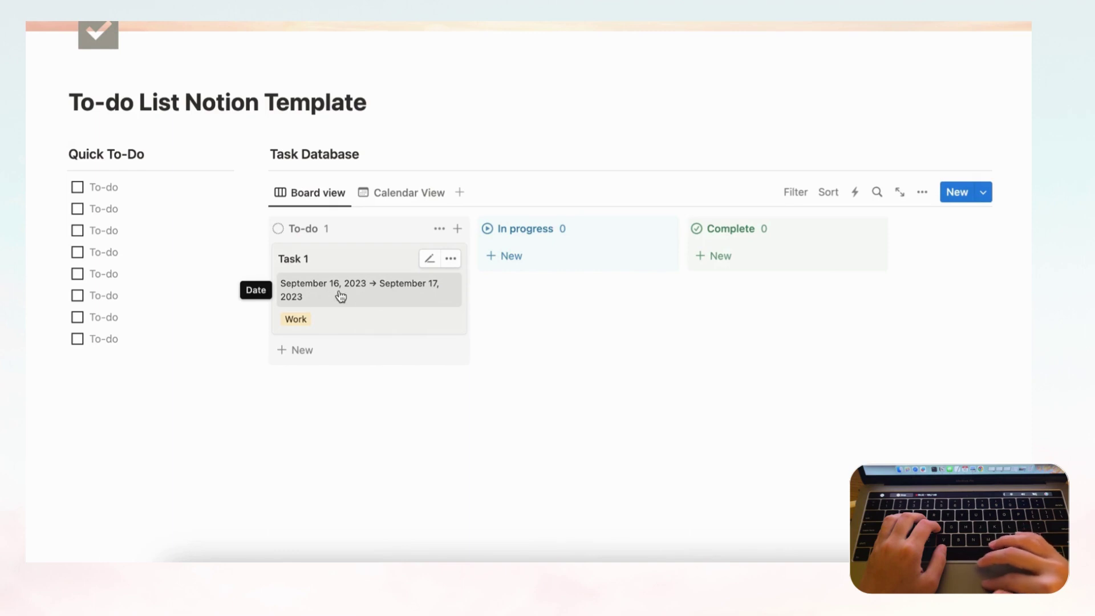
{"action": "left_click", "coordinate": [411, 192]}
{"action": "scroll", "coordinate": [694, 335], "scroll_direction": "down", "scroll_amount": 2}
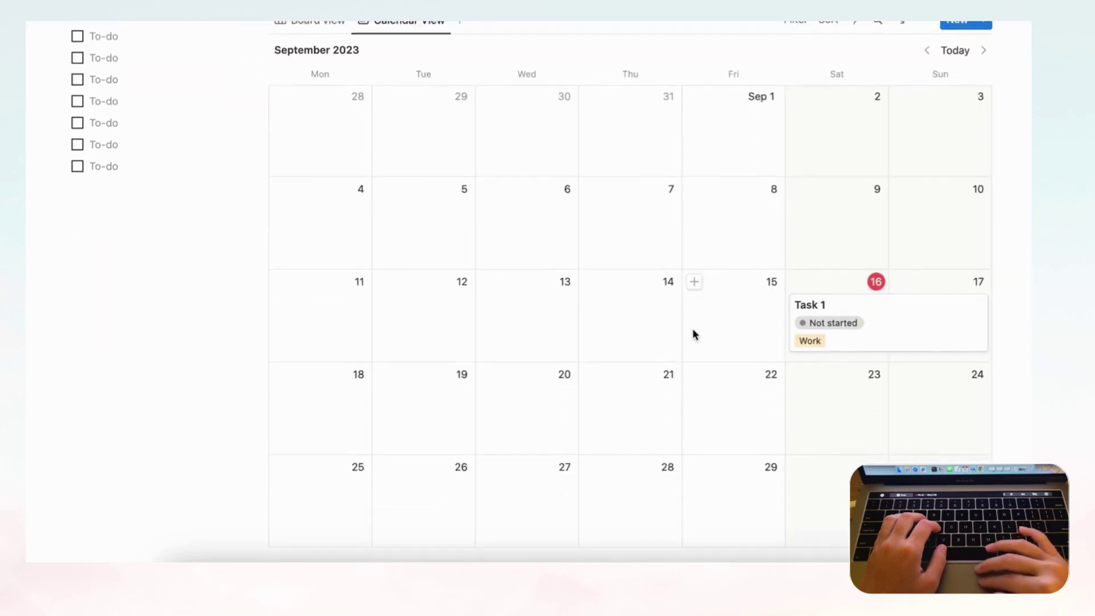
{"action": "scroll", "coordinate": [694, 335], "scroll_direction": "down", "scroll_amount": 2}
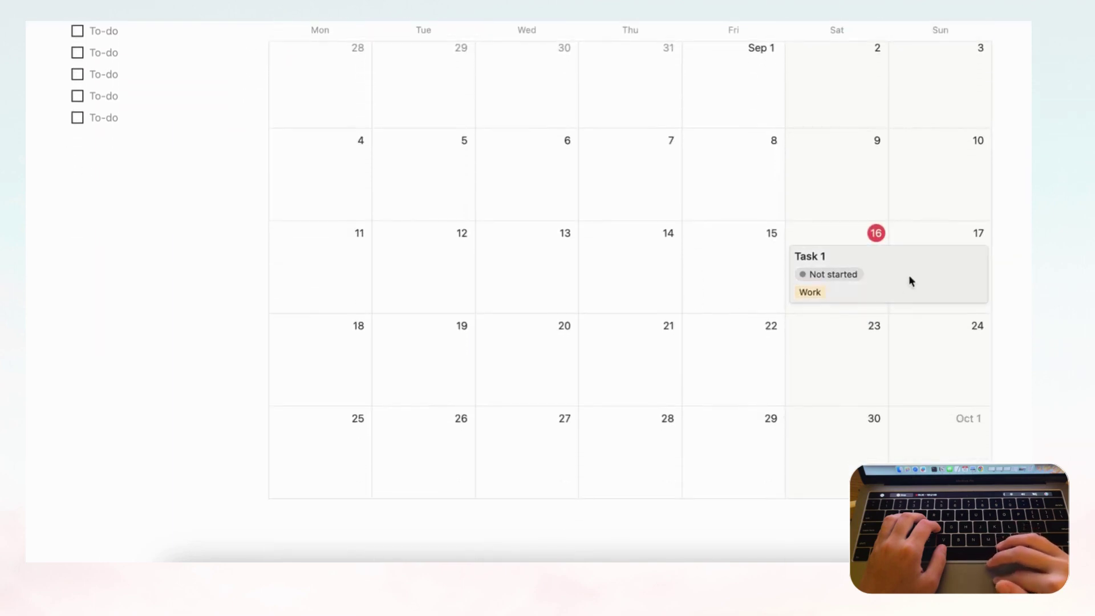
{"action": "left_click_drag", "start_coordinate": [912, 347], "coordinate": [850, 357]}
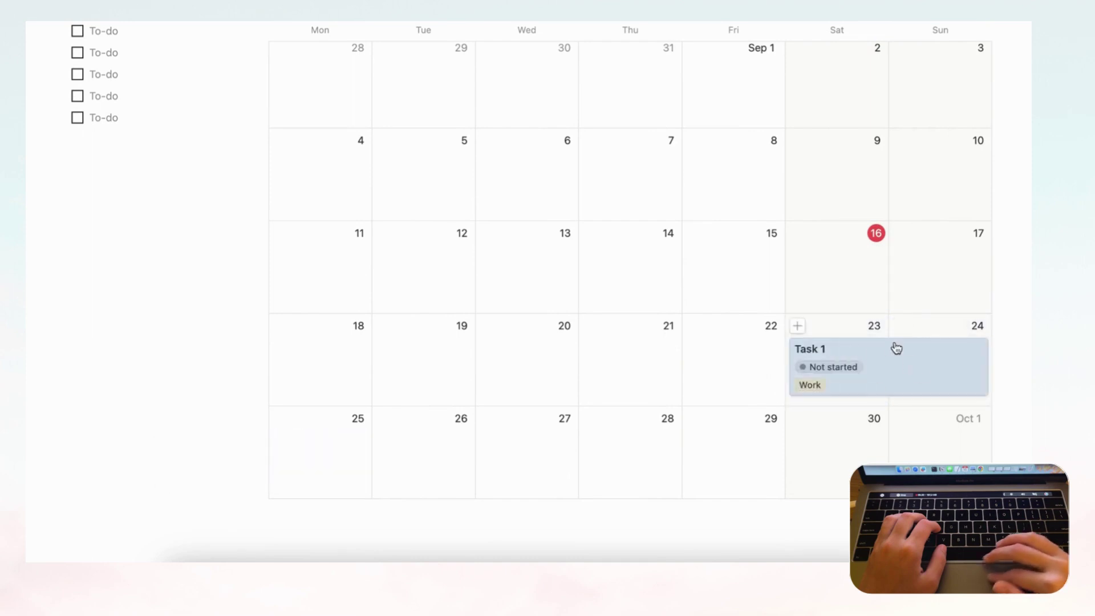
{"action": "scroll", "coordinate": [893, 365], "scroll_direction": "up", "scroll_amount": 3}
{"action": "left_click", "coordinate": [316, 78]}
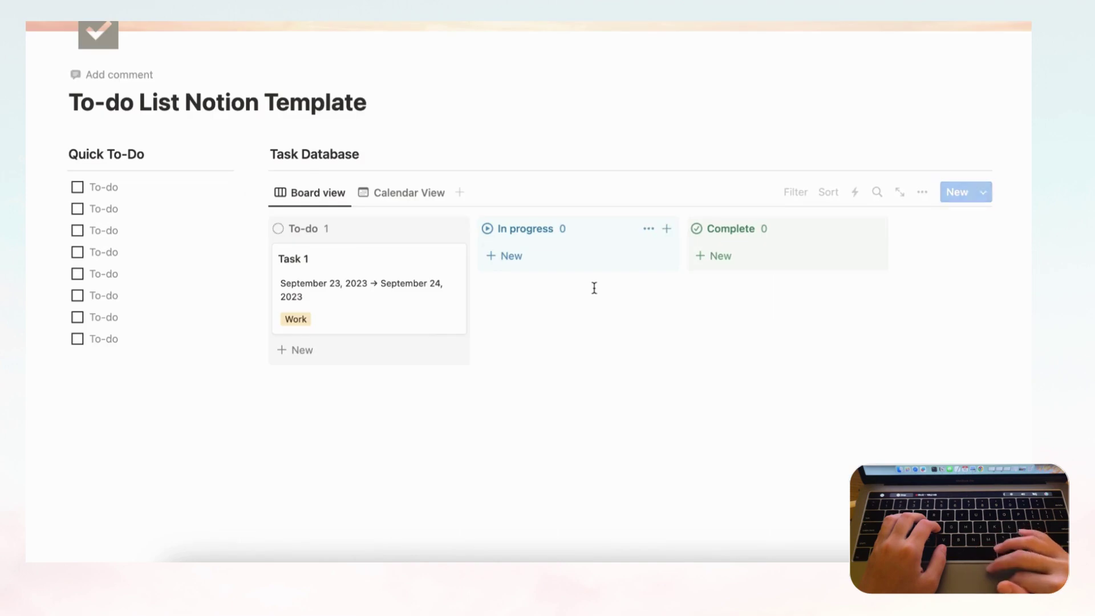
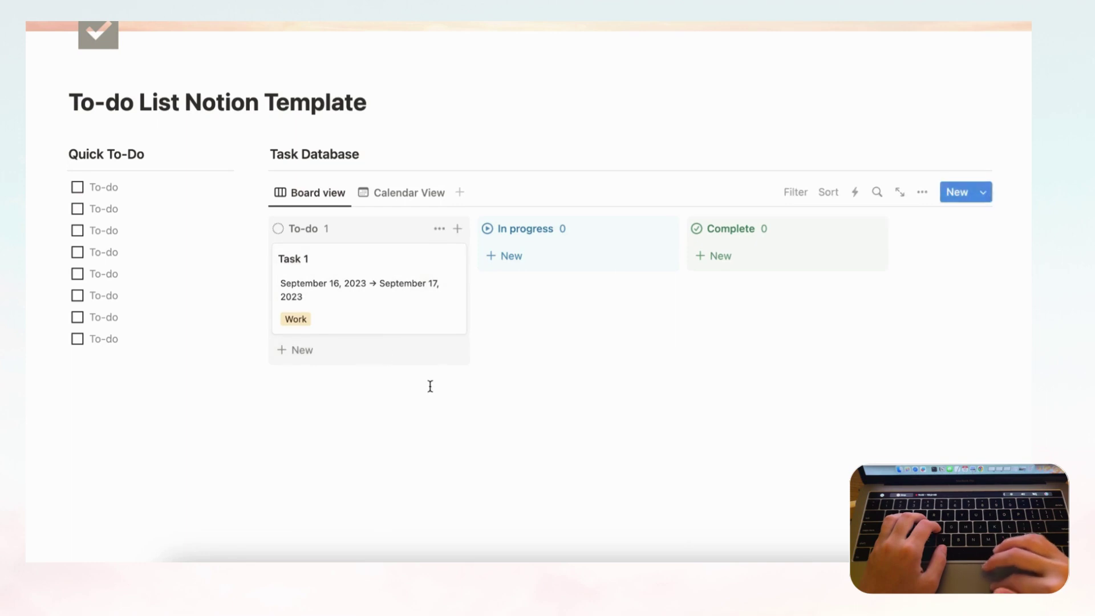
Add two new cards under To-do in Board view and title the first one Task 2
{"action": "left_click", "coordinate": [340, 359]}
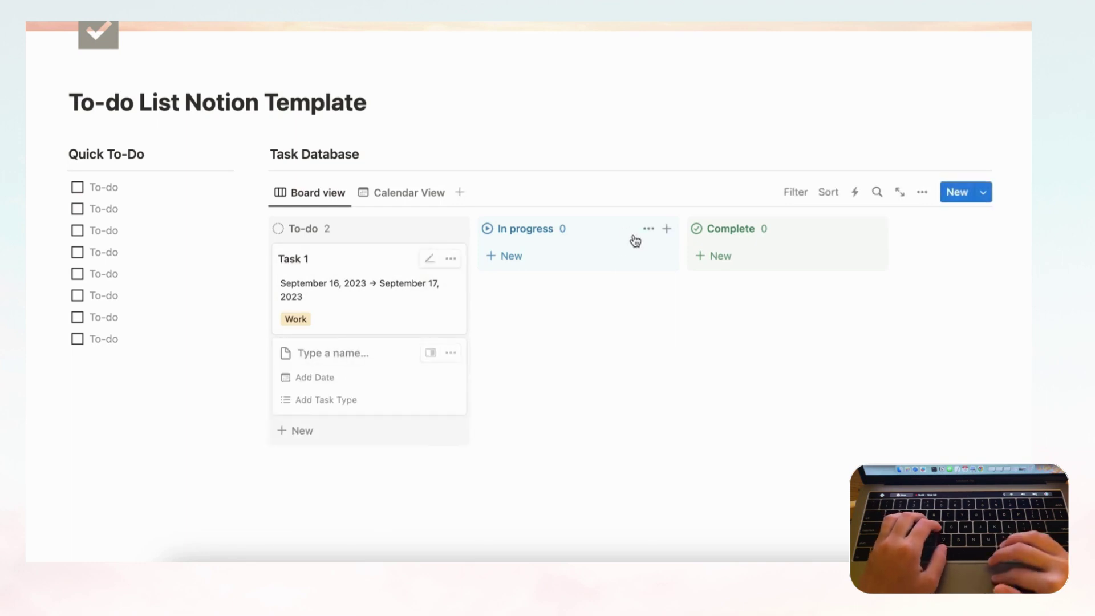
{"action": "left_click", "coordinate": [324, 435]}
{"action": "left_click", "coordinate": [348, 358]}
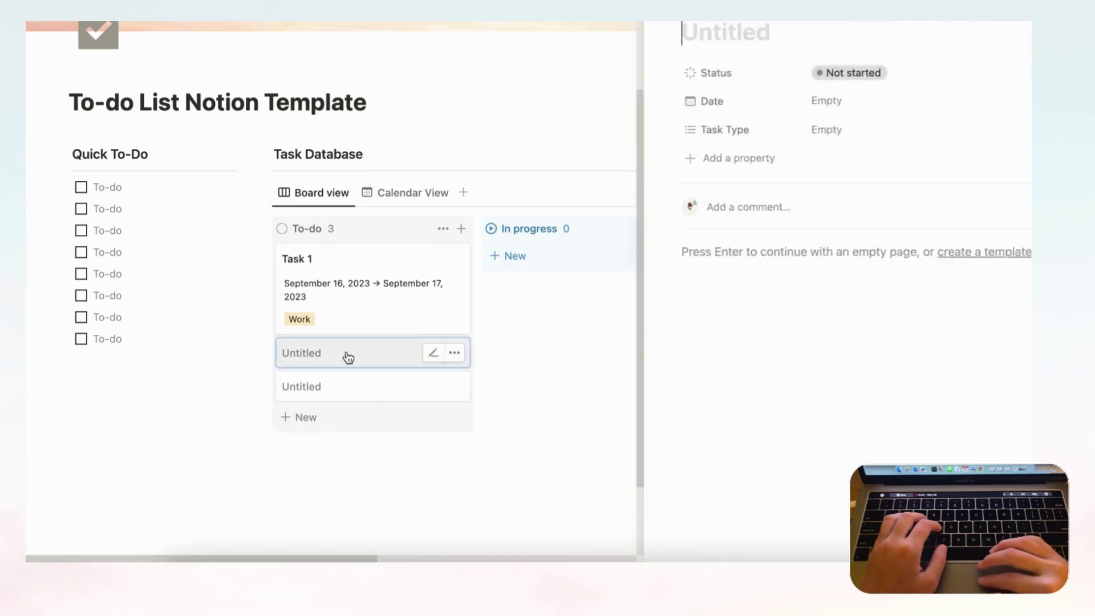
{"action": "type", "text": "Task 2"}
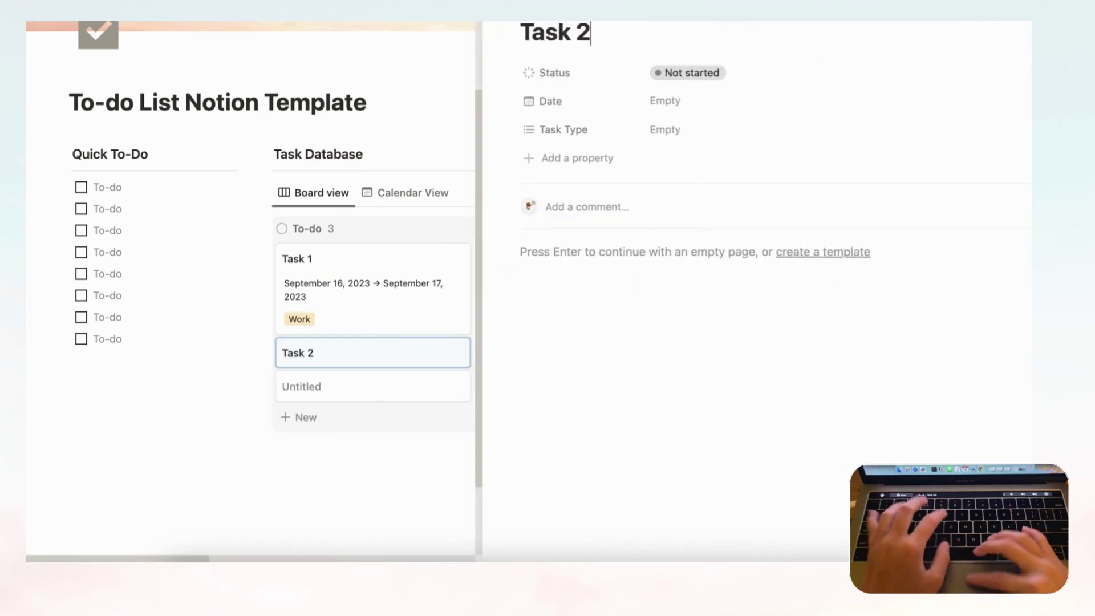
Set Task 2's date to October 7, 2023
{"action": "left_click", "coordinate": [741, 98]}
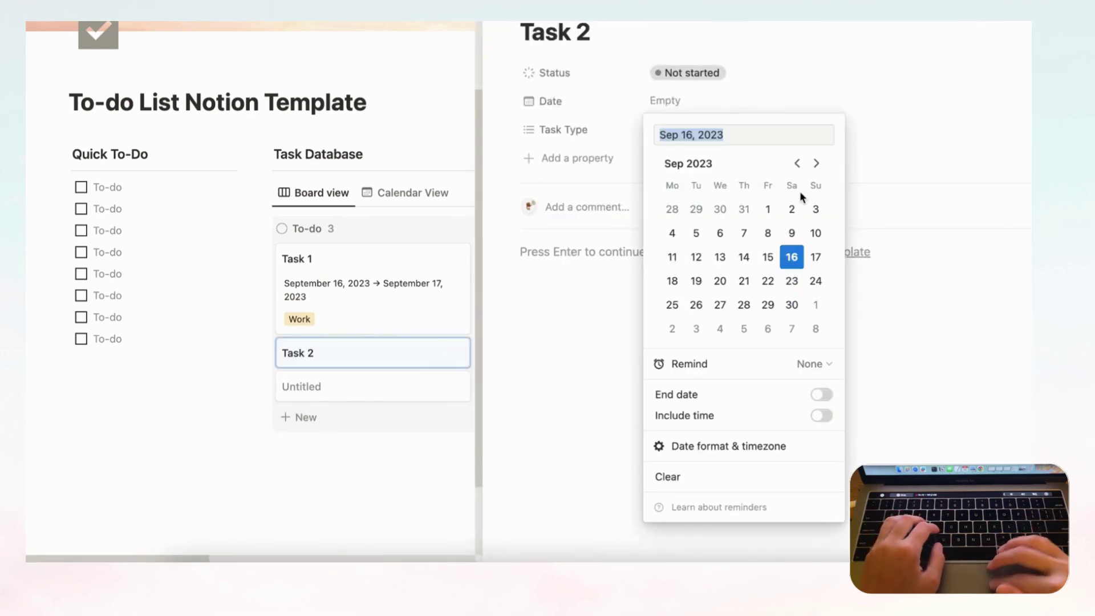
{"action": "left_click", "coordinate": [820, 164]}
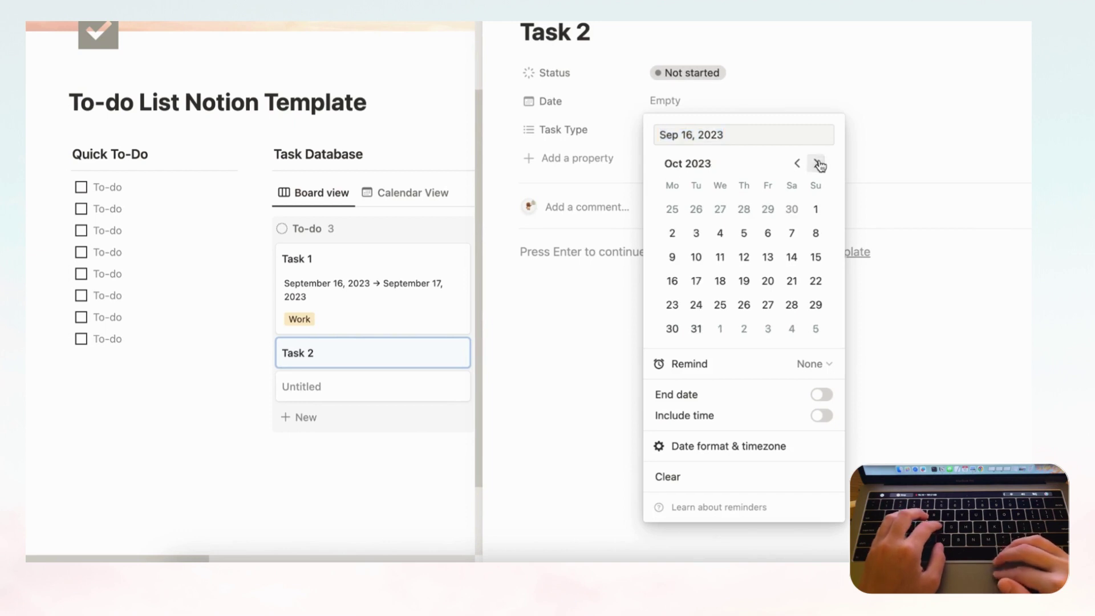
{"action": "left_click", "coordinate": [792, 238]}
{"action": "left_click", "coordinate": [802, 89]}
Try an end date of October 14, 2023 for Task 2, remove it, and look at the reminder options
{"action": "left_click", "coordinate": [720, 103]}
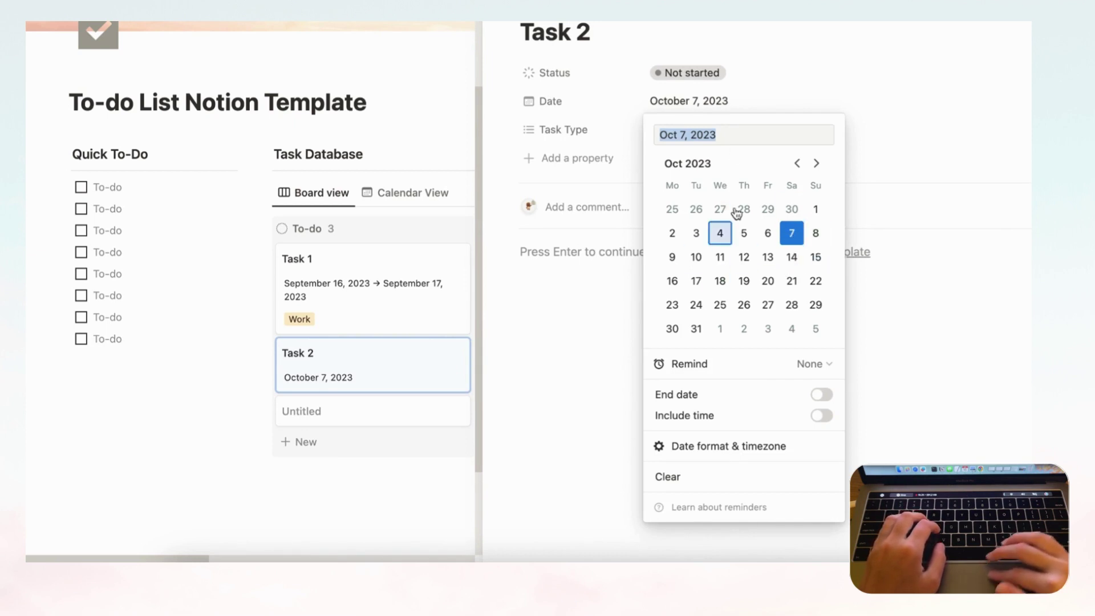
{"action": "left_click", "coordinate": [822, 396]}
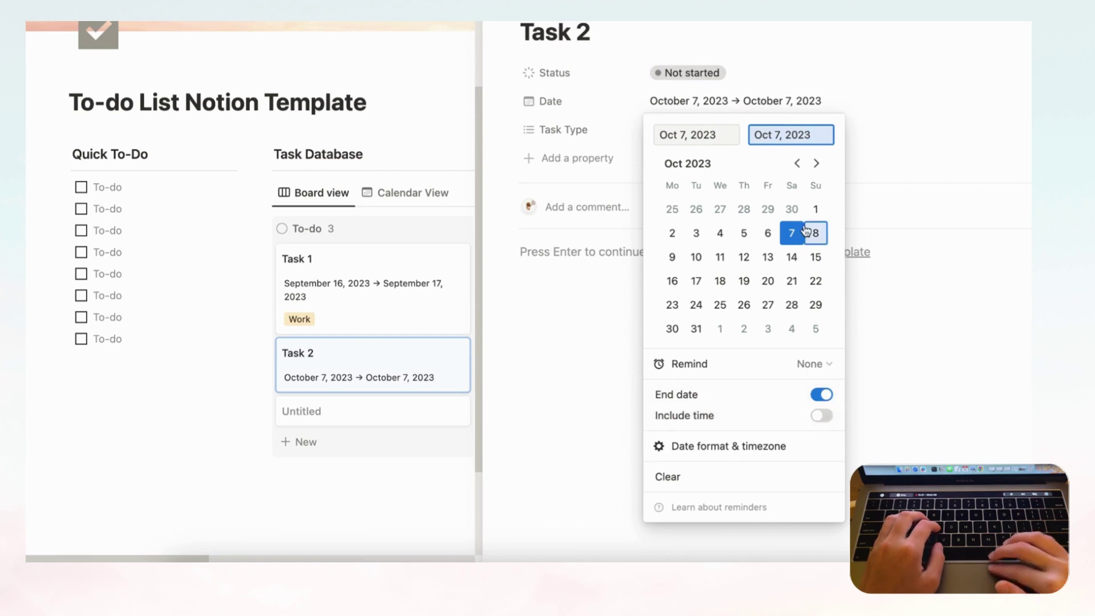
{"action": "left_click", "coordinate": [693, 137]}
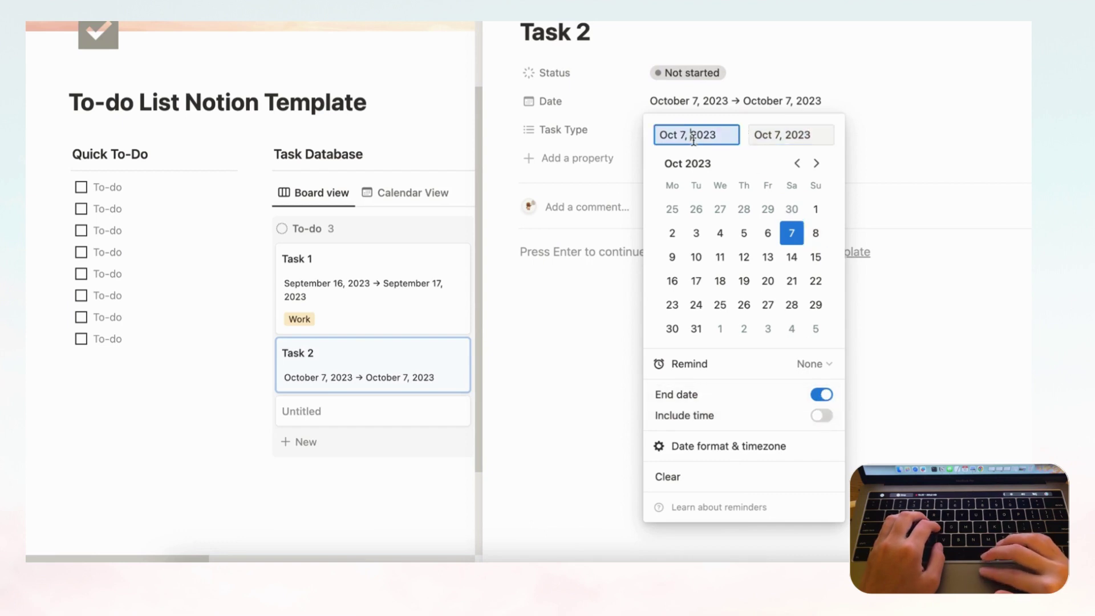
{"action": "left_click", "coordinate": [791, 260]}
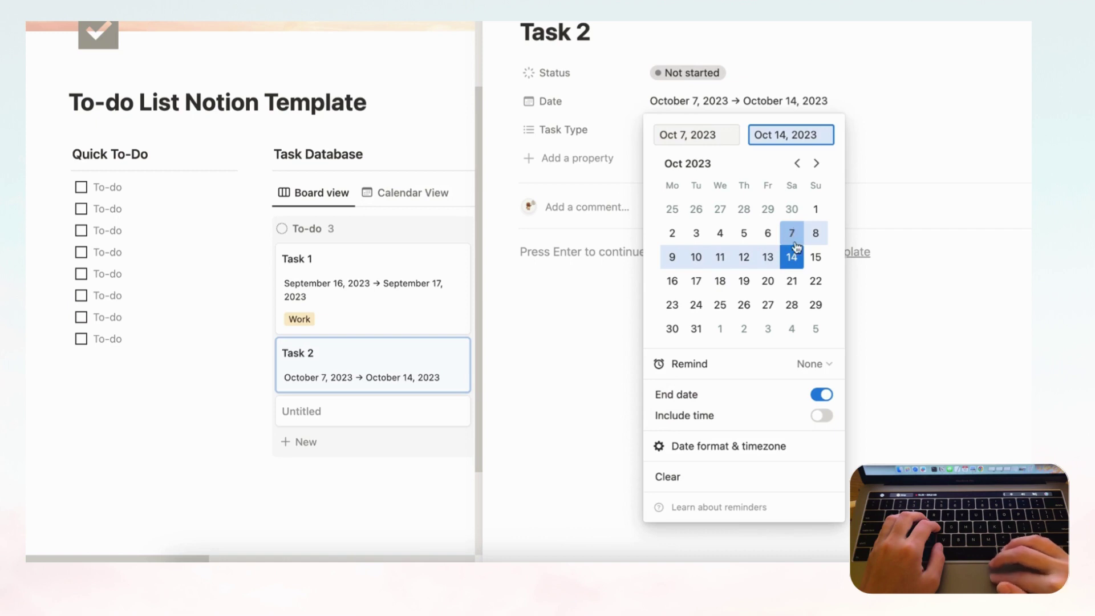
{"action": "left_click", "coordinate": [822, 395]}
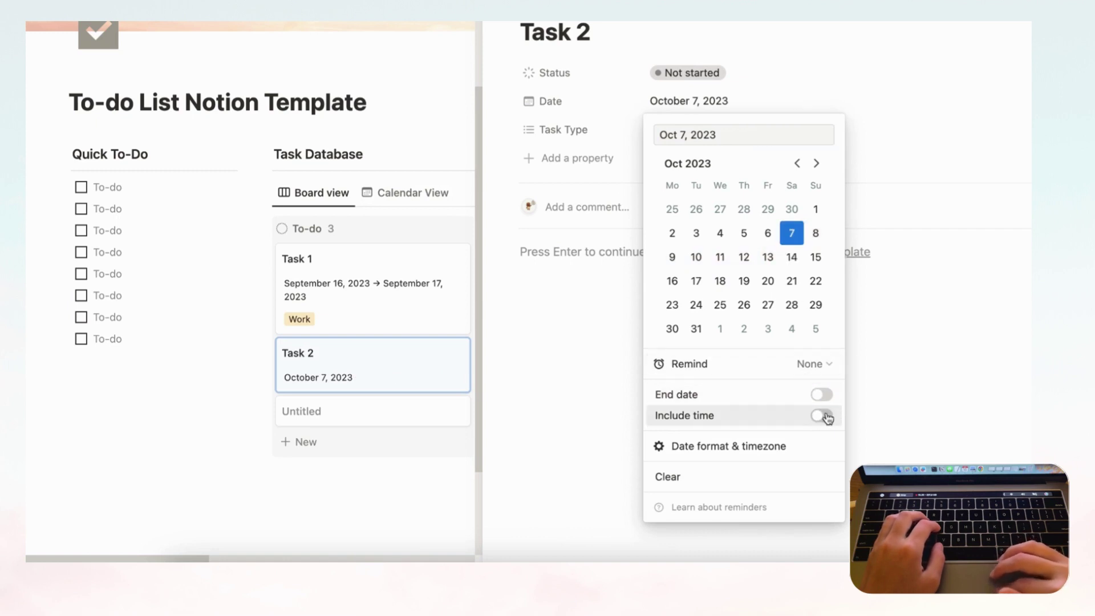
{"action": "left_click", "coordinate": [828, 365]}
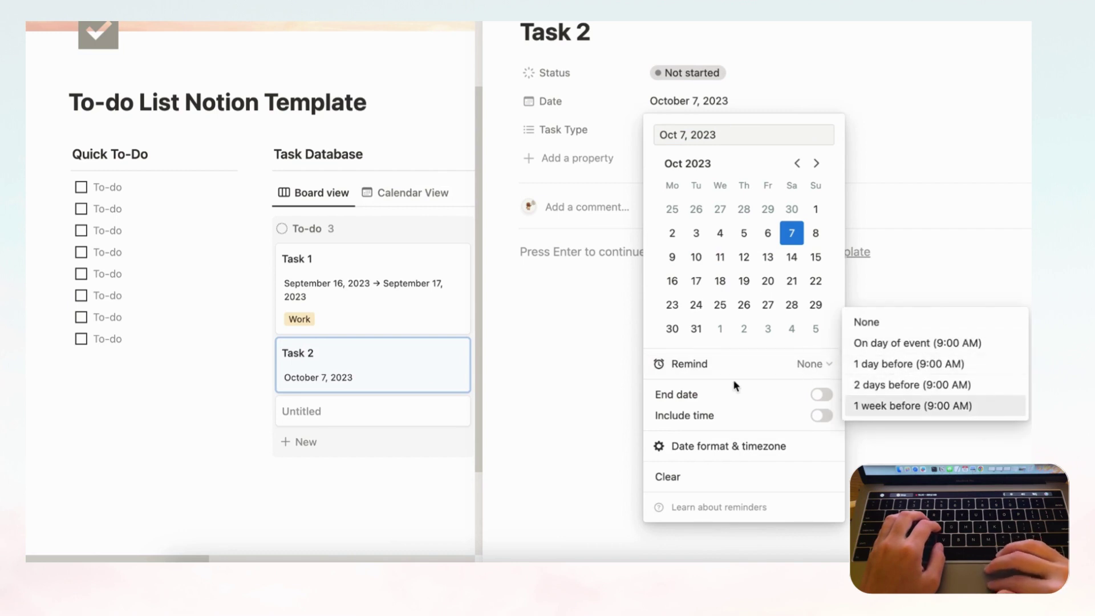
{"action": "left_click", "coordinate": [760, 383]}
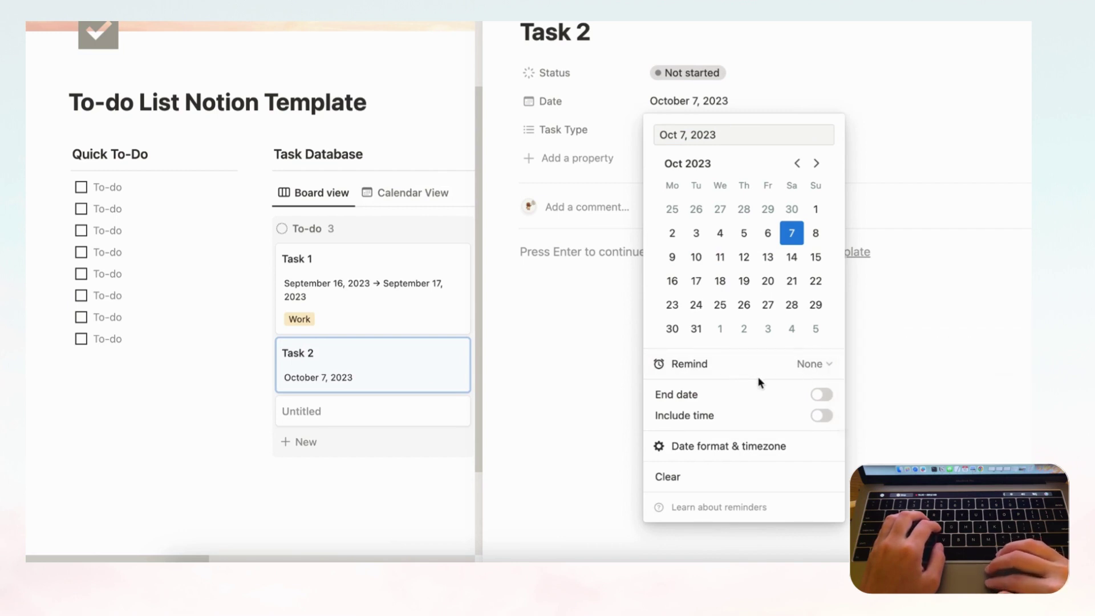
Set Task 2's task type to Household and close its page
{"action": "left_click", "coordinate": [692, 108]}
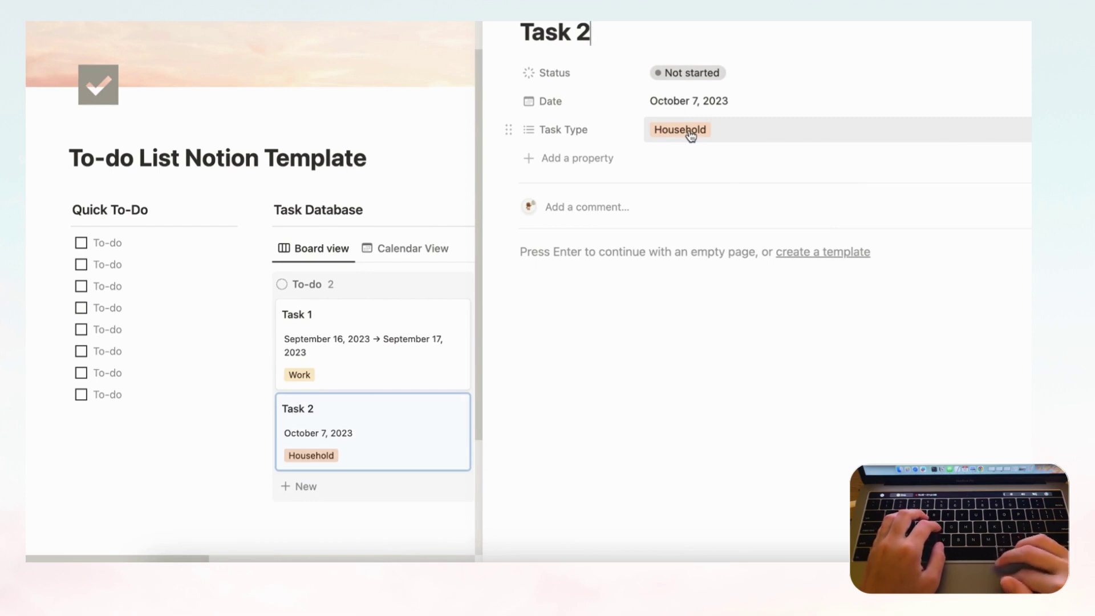
{"action": "left_click", "coordinate": [593, 32]}
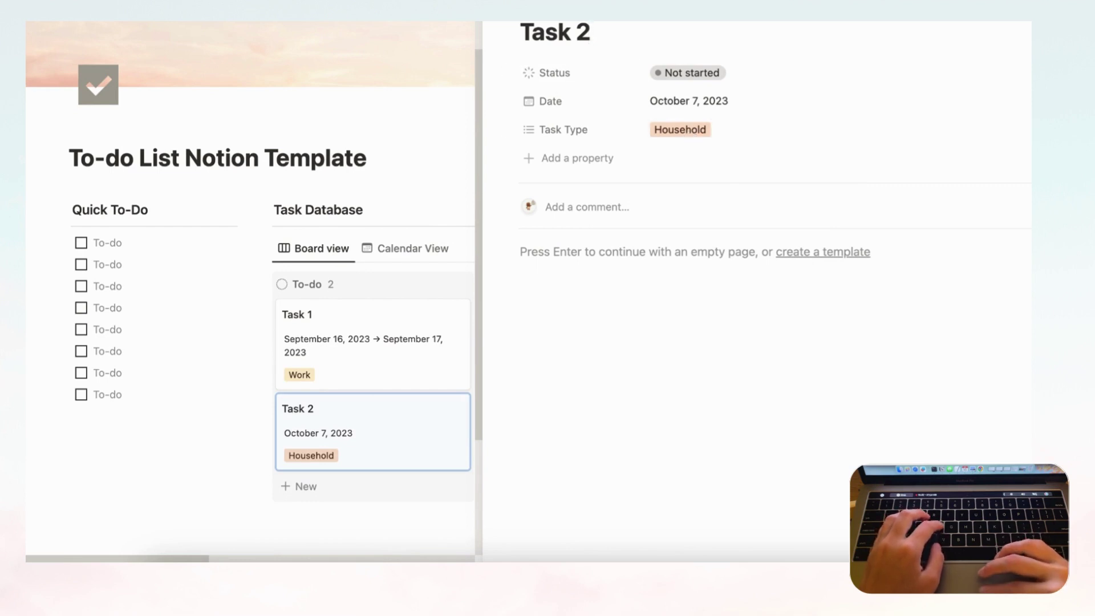
{"action": "key", "text": "Escape"}
Add a new card under To-do titled Task 3
{"action": "left_click", "coordinate": [386, 493]}
{"action": "type", "text": "T"}
{"action": "key", "text": "Escape"}
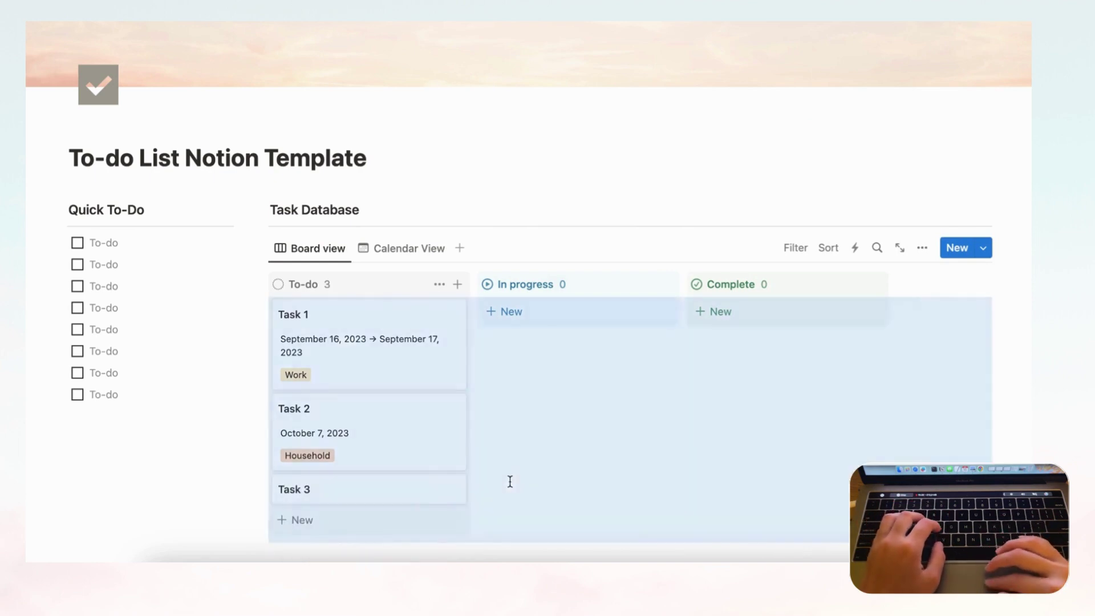
Open Task 3 and set its date to October 1, 2023
{"action": "left_click", "coordinate": [391, 497]}
{"action": "left_click", "coordinate": [675, 101]}
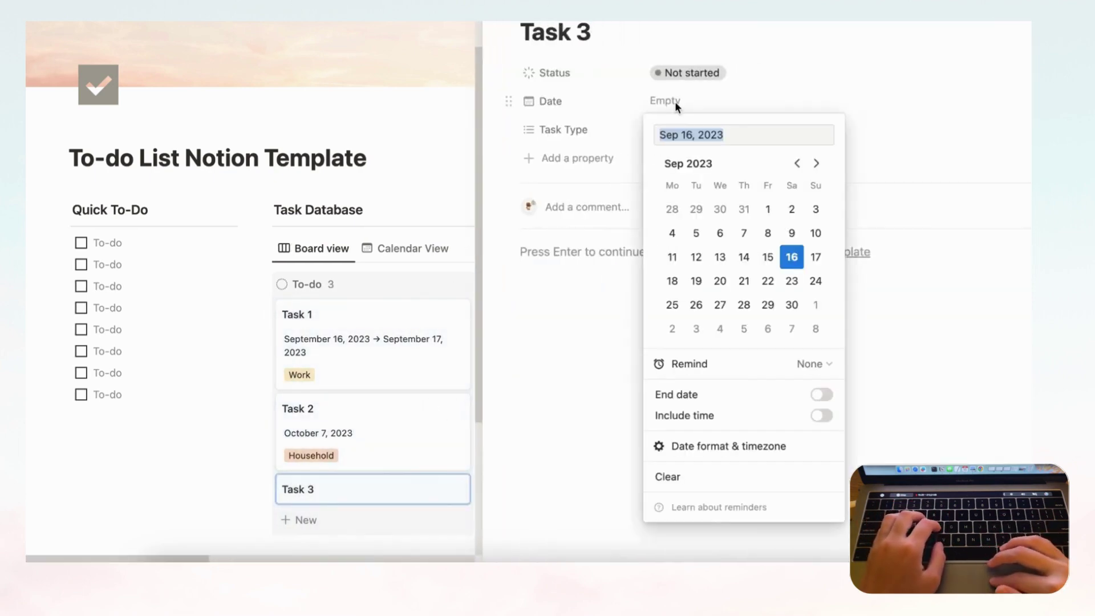
{"action": "left_click", "coordinate": [820, 162]}
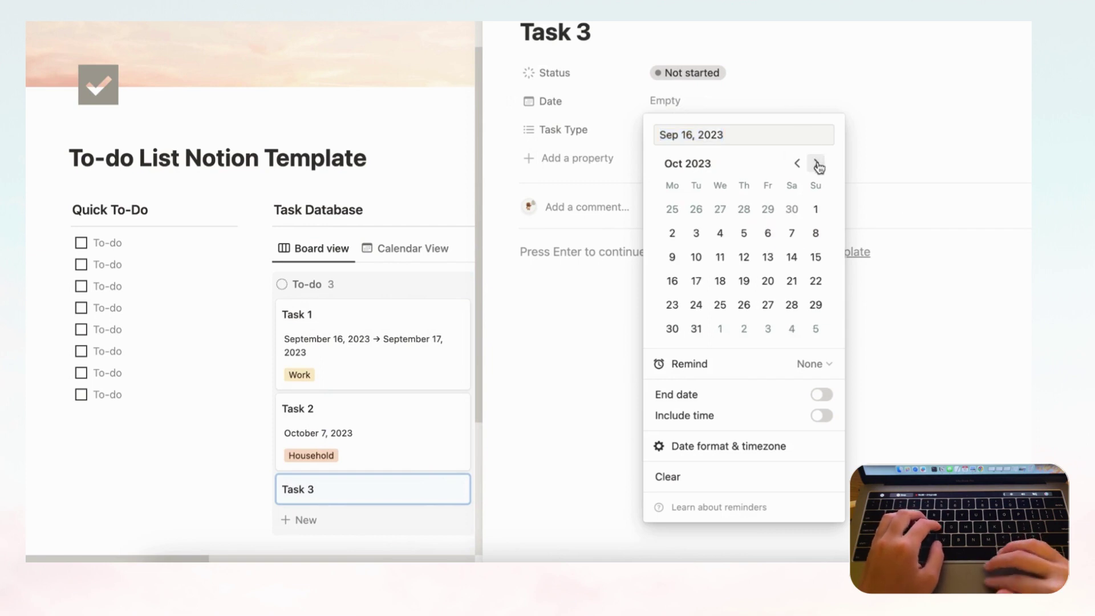
{"action": "left_click", "coordinate": [817, 208]}
{"action": "left_click", "coordinate": [785, 79]}
Set Task 3's task type to Family and close its page
{"action": "left_click", "coordinate": [727, 130]}
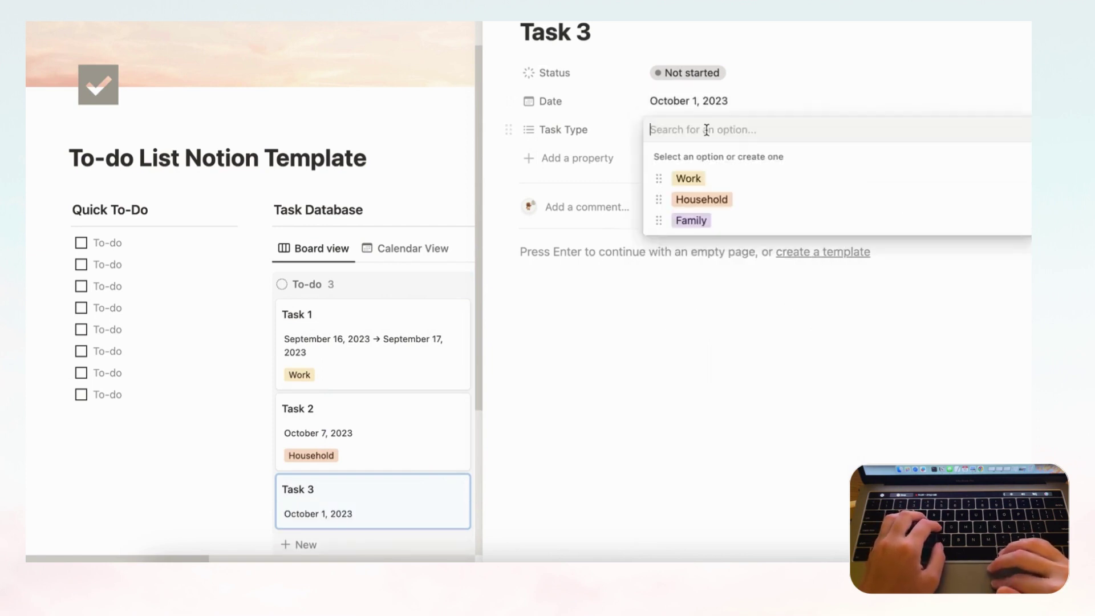
{"action": "left_click", "coordinate": [718, 223]}
{"action": "left_click", "coordinate": [668, 49]}
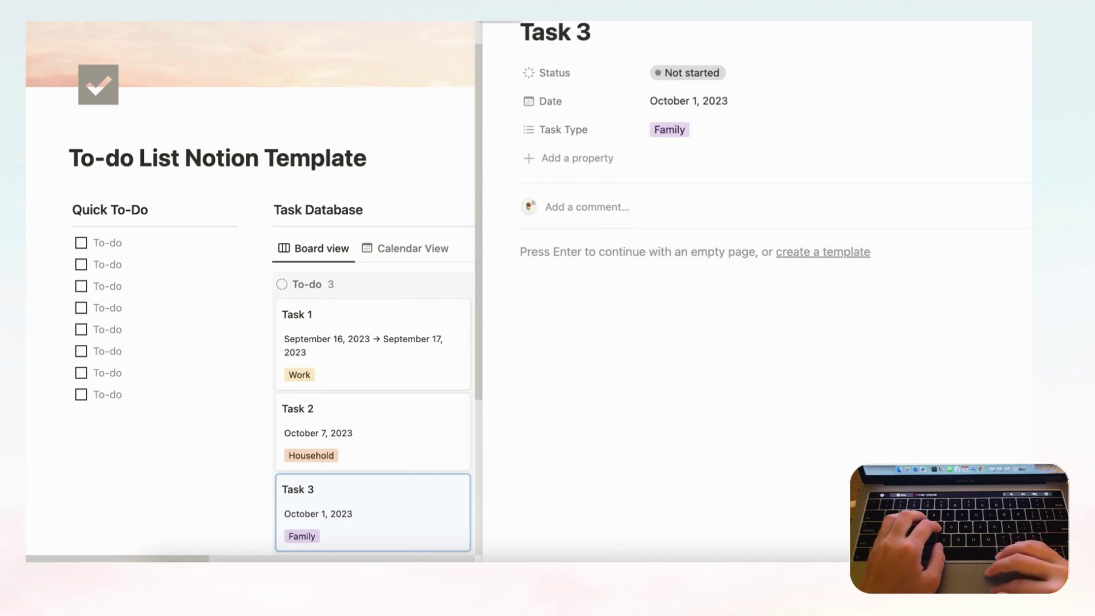
{"action": "key", "text": "Escape"}
{"action": "left_click", "coordinate": [582, 208]}
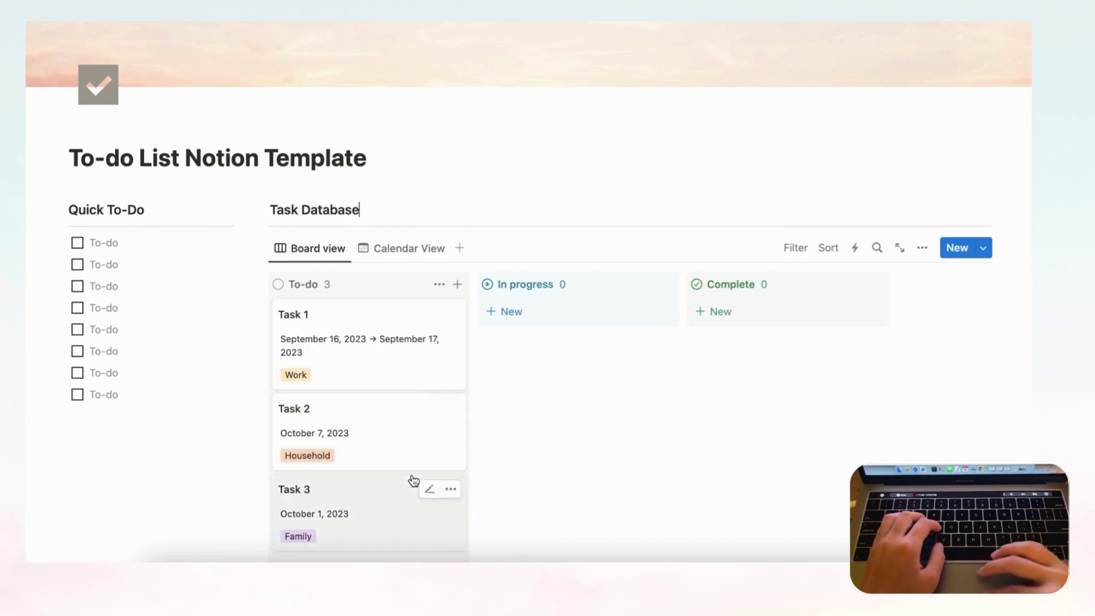
Sort the task board by Date in descending order
{"action": "left_click", "coordinate": [830, 248]}
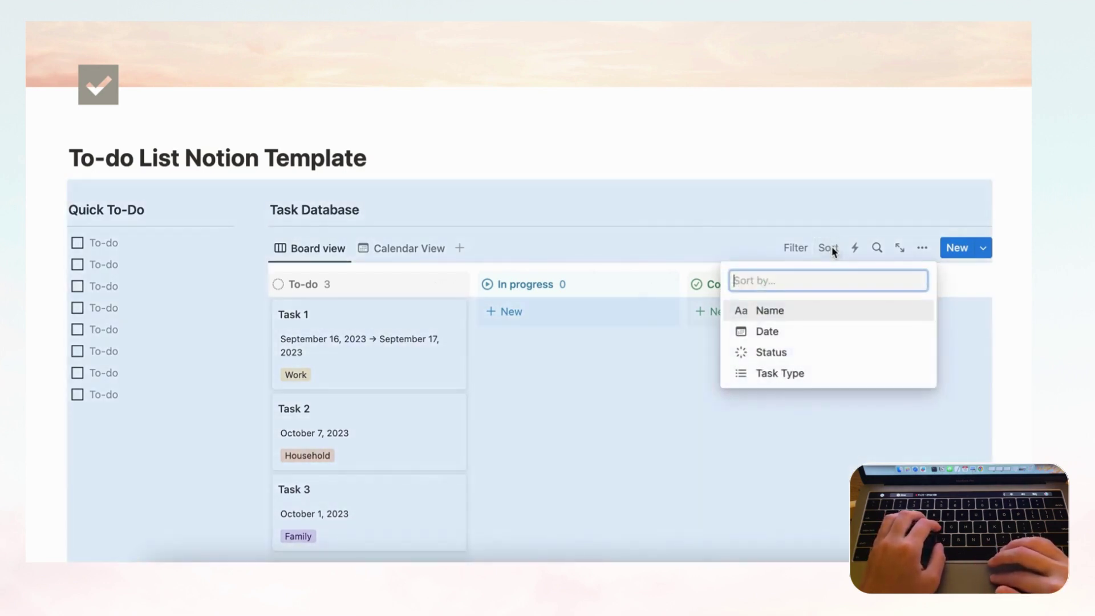
{"action": "left_click", "coordinate": [791, 340]}
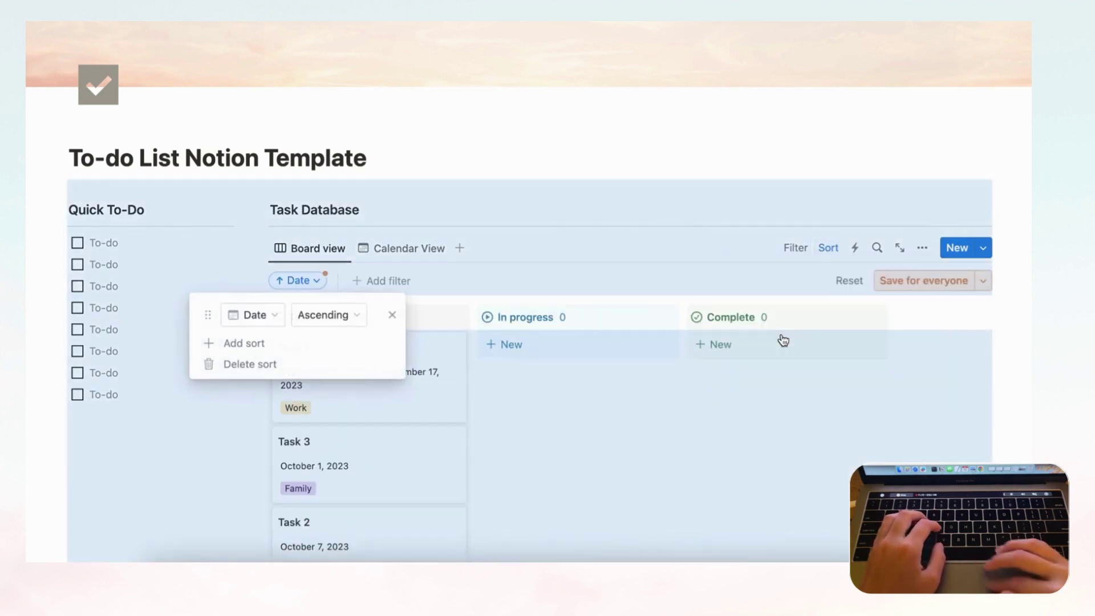
{"action": "left_click", "coordinate": [346, 319]}
{"action": "left_click", "coordinate": [319, 364]}
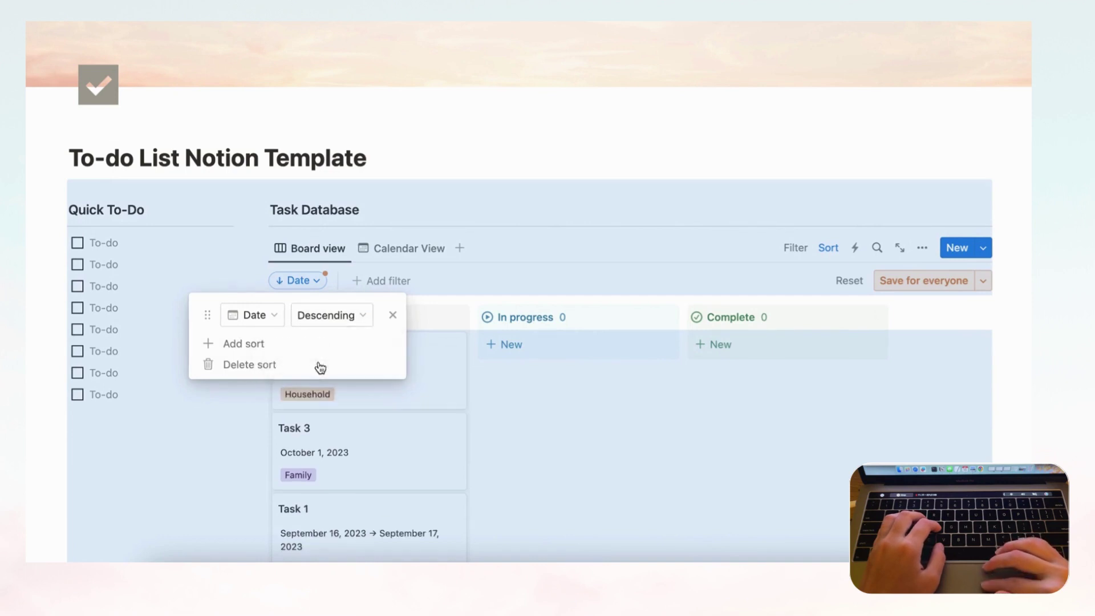
Remove the Date sort from the task board
{"action": "left_click", "coordinate": [393, 317]}
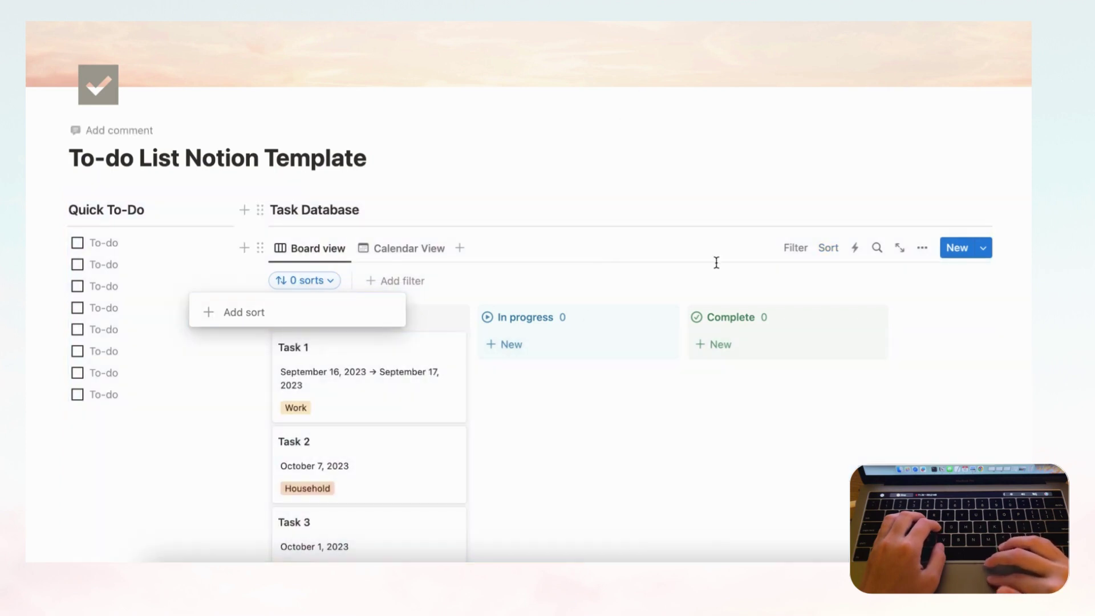
{"action": "left_click", "coordinate": [587, 203]}
{"action": "scroll", "coordinate": [513, 450], "scroll_direction": "down", "scroll_amount": 2}
{"action": "scroll", "coordinate": [527, 357], "scroll_direction": "up", "scroll_amount": 2}
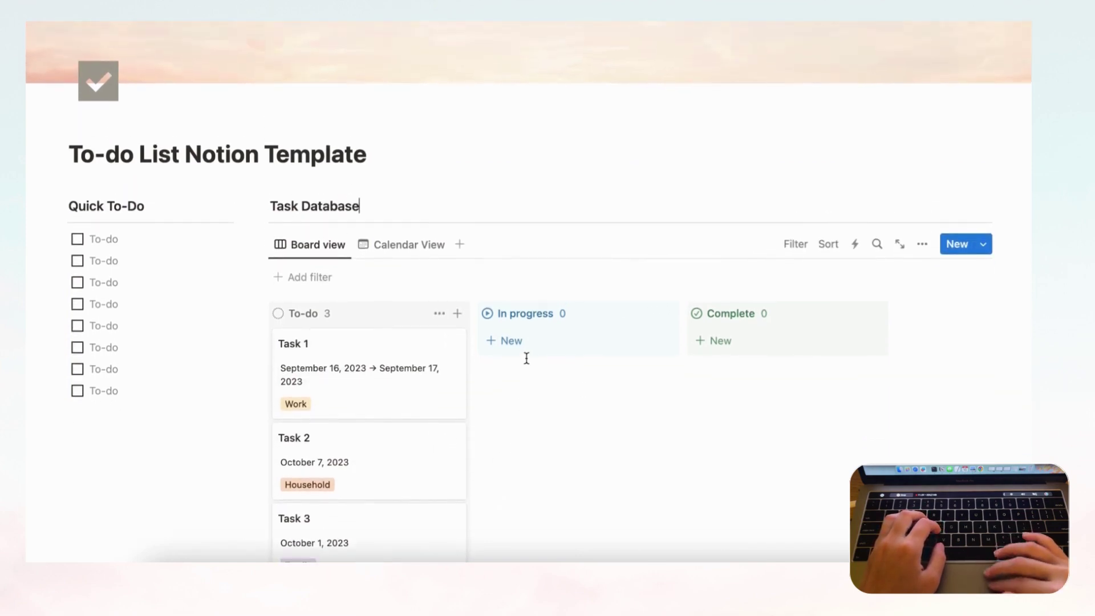
Examine the tasks in Calendar View for September and October 2023
{"action": "left_click", "coordinate": [409, 245]}
{"action": "scroll", "coordinate": [617, 374], "scroll_direction": "down", "scroll_amount": 5}
{"action": "scroll", "coordinate": [617, 376], "scroll_direction": "down", "scroll_amount": 3}
{"action": "scroll", "coordinate": [617, 377], "scroll_direction": "up", "scroll_amount": 4}
{"action": "left_click", "coordinate": [983, 117]}
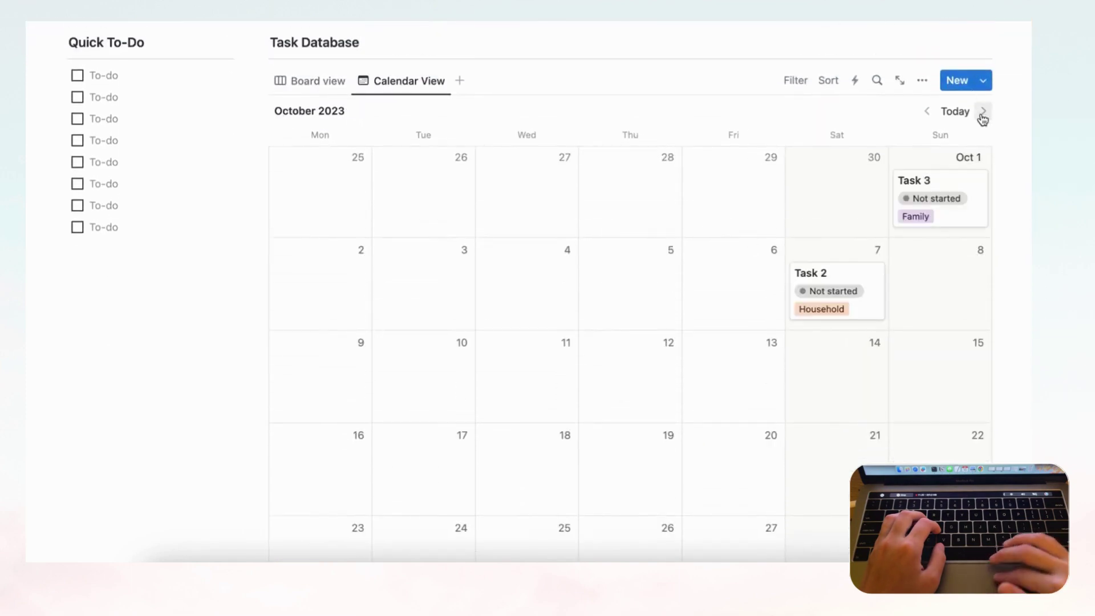
{"action": "left_click", "coordinate": [927, 114]}
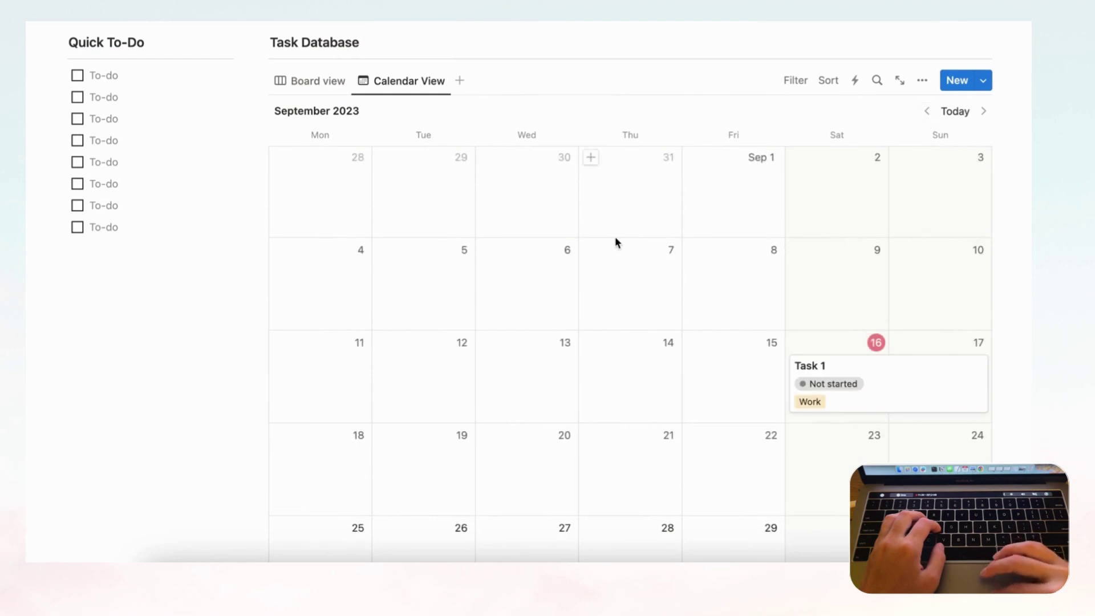
{"action": "scroll", "coordinate": [615, 236], "scroll_direction": "up", "scroll_amount": 5}
{"action": "scroll", "coordinate": [420, 251], "scroll_direction": "up", "scroll_amount": 2}
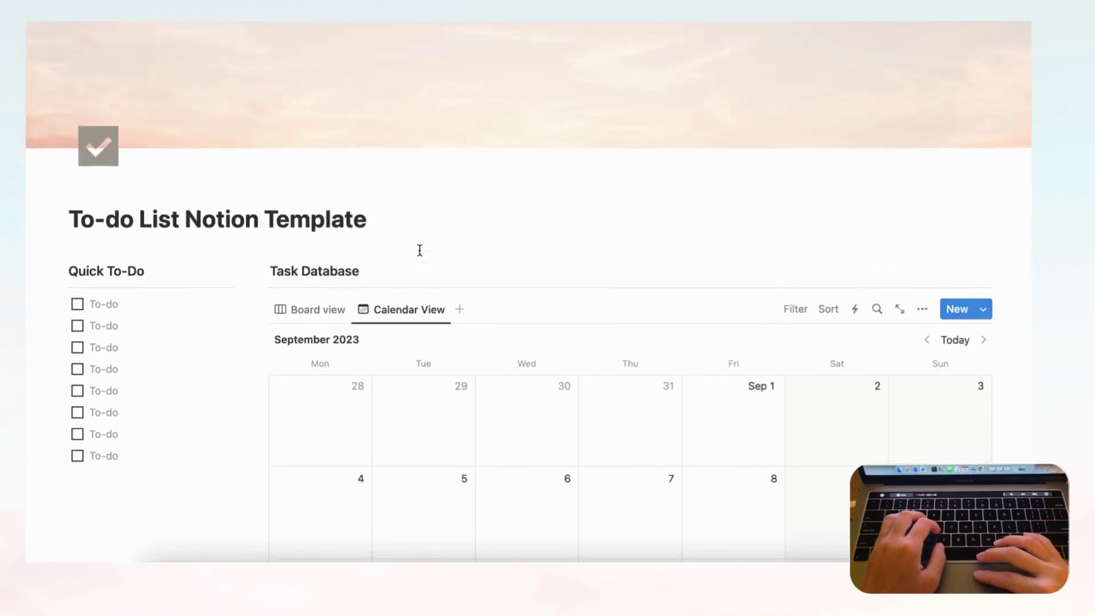
In Board view, move Task 2 to In progress and Task 3 to Complete
{"action": "left_click", "coordinate": [312, 317]}
{"action": "scroll", "coordinate": [484, 257], "scroll_direction": "up", "scroll_amount": 1}
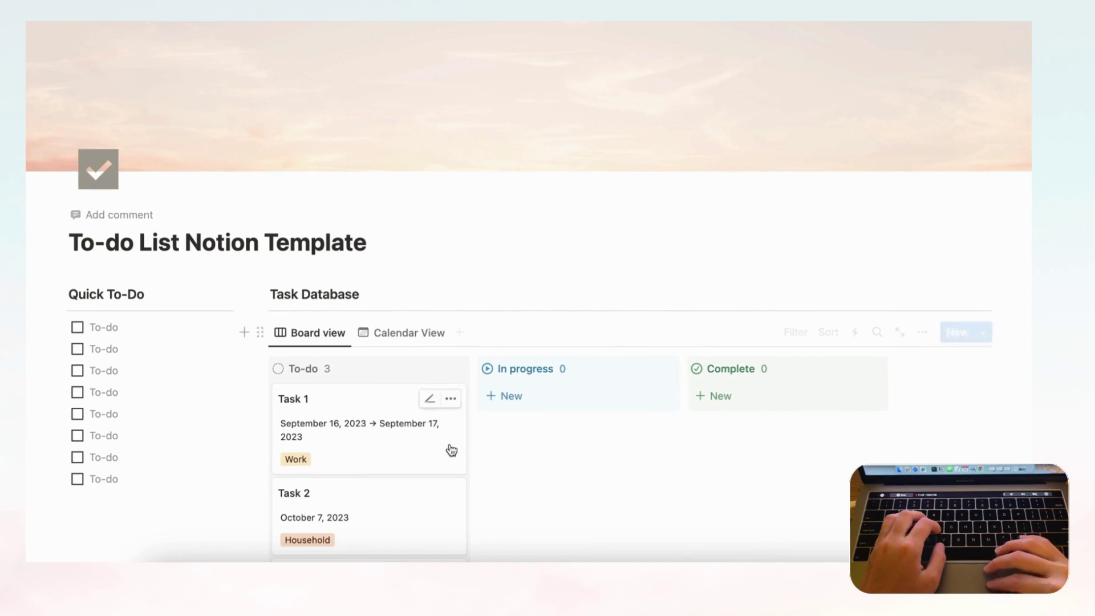
{"action": "left_click_drag", "start_coordinate": [399, 506], "coordinate": [595, 423]}
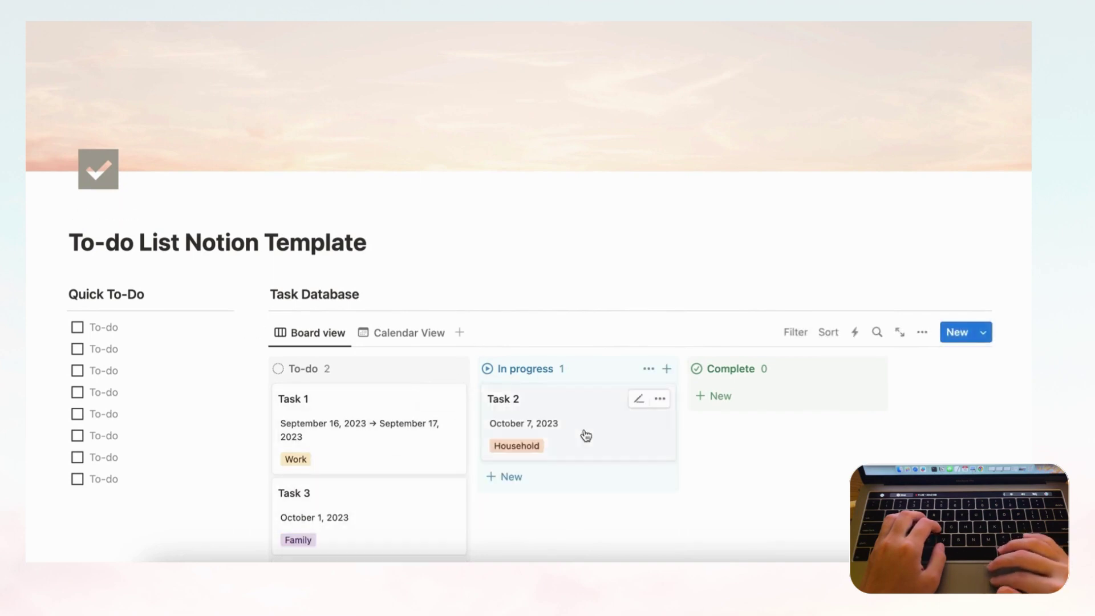
{"action": "left_click_drag", "start_coordinate": [382, 502], "coordinate": [782, 406]}
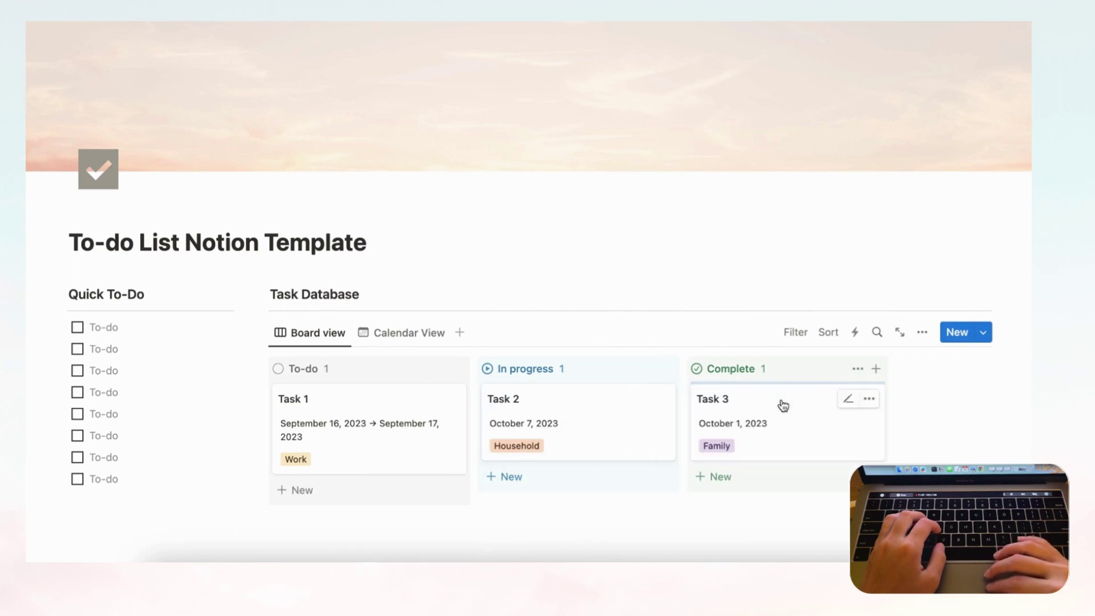